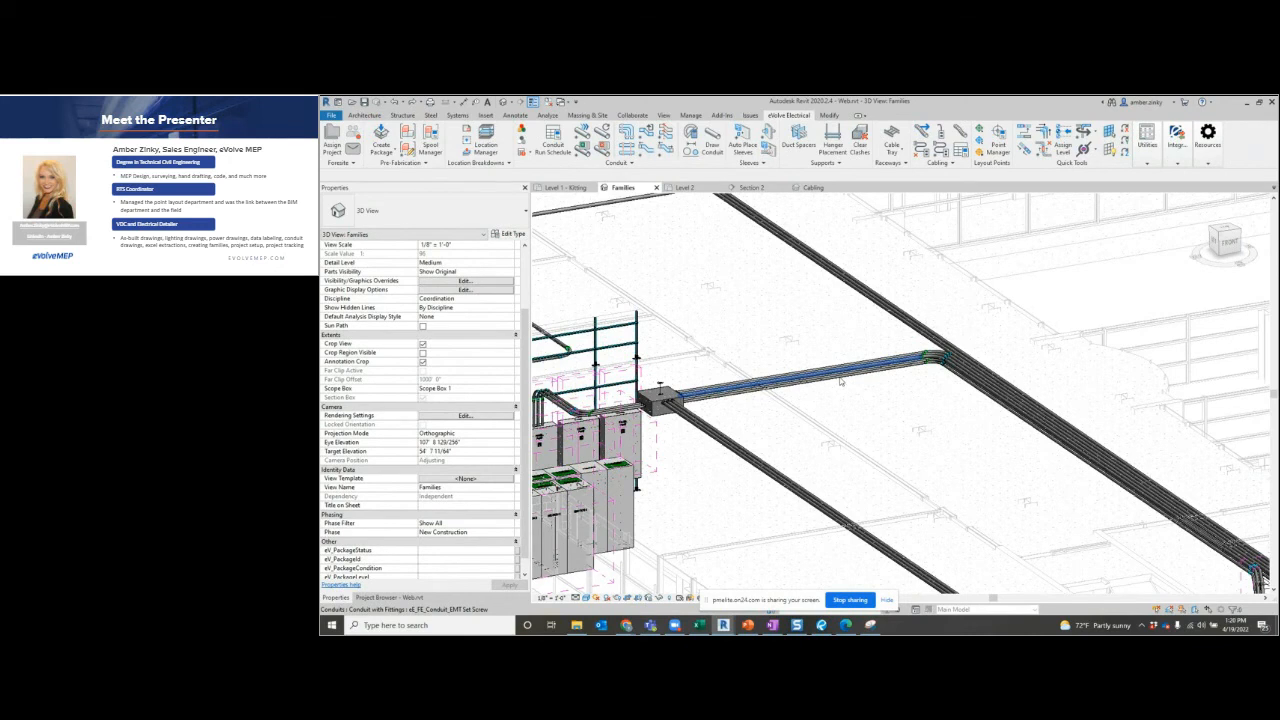
Check the total bend degrees and run length of a conduit run leaving the junction box with Quick Bend Total.
scroll(780, 378, "up", 3)
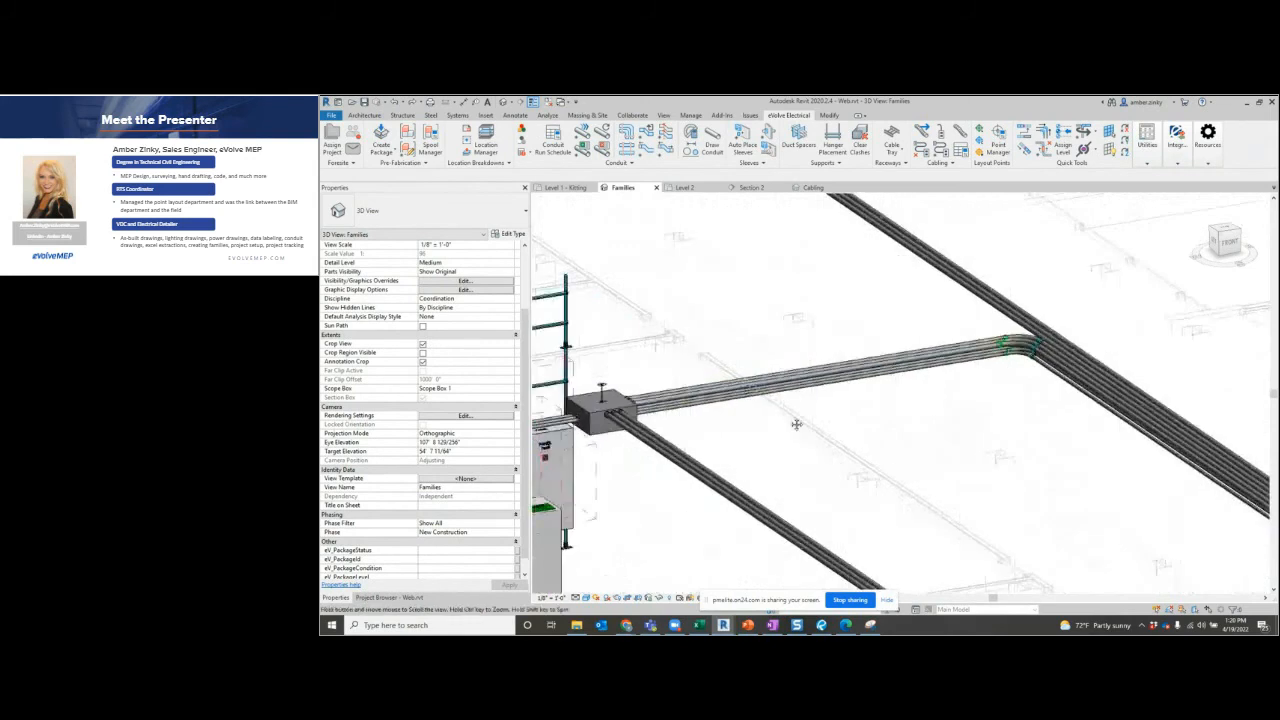
middle_click_drag(797, 423, 882, 480)
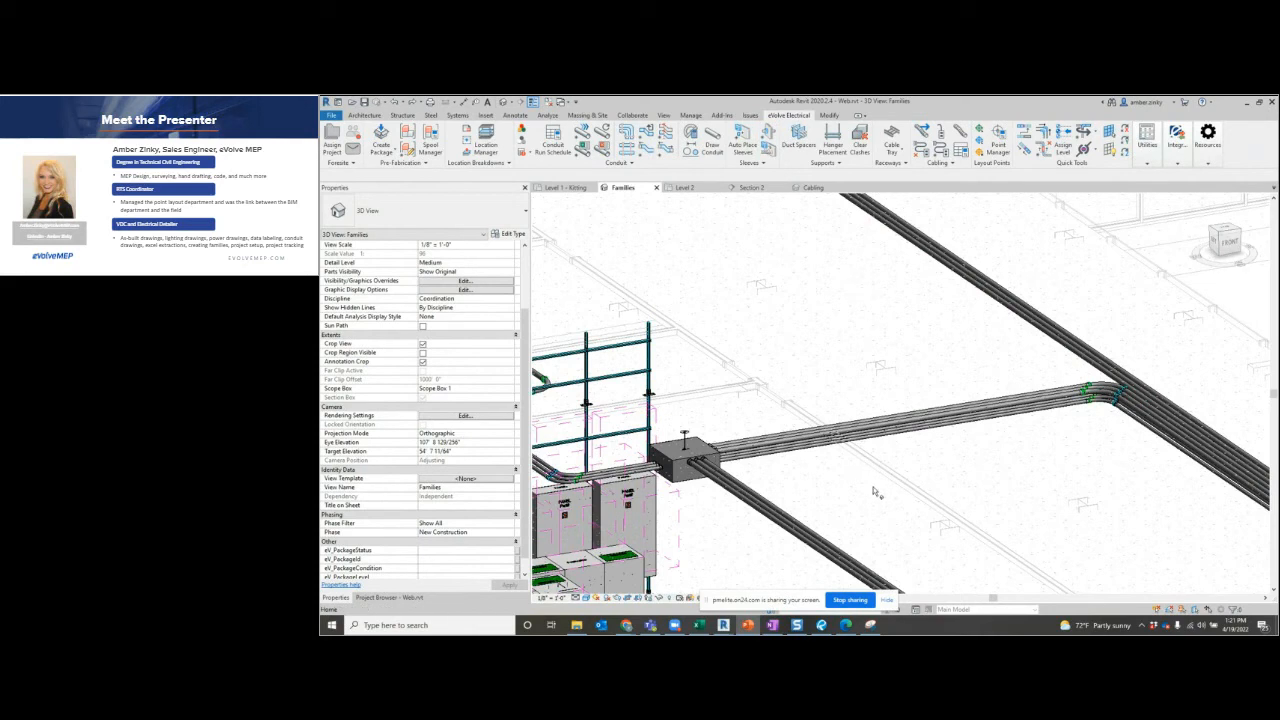
middle_click_drag(875, 492, 862, 487, "shift")
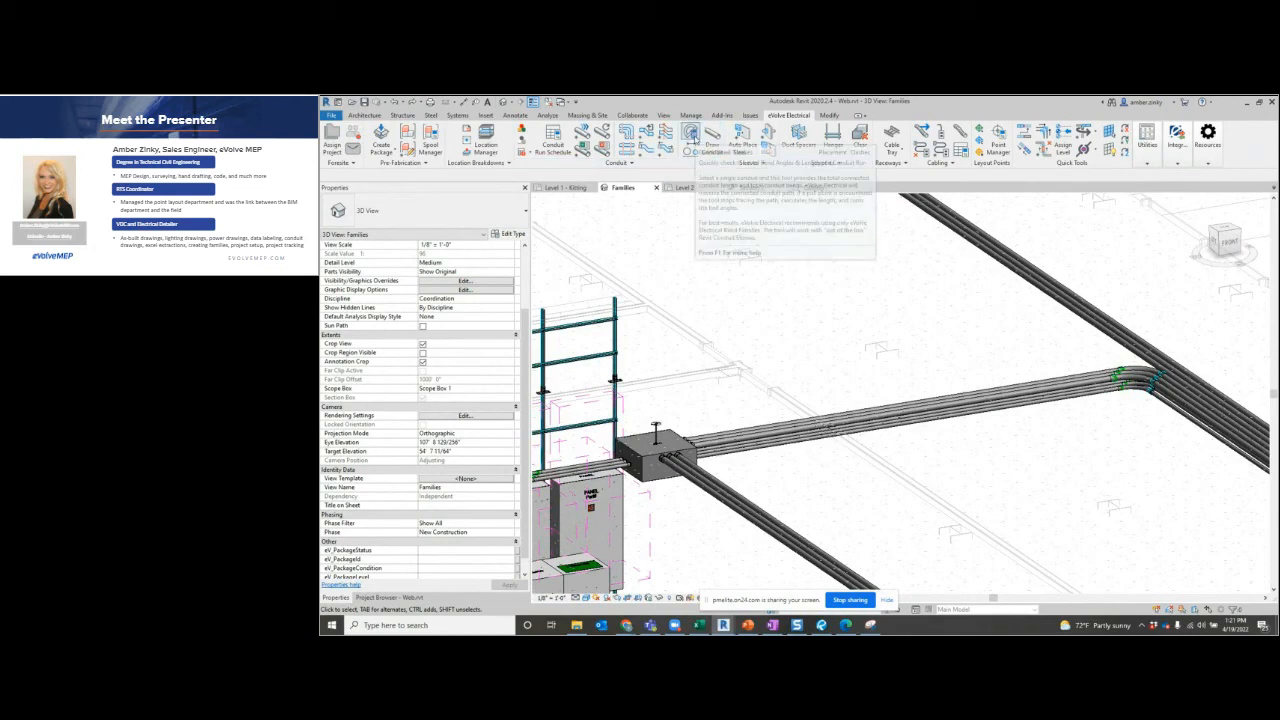
left_click(690, 134)
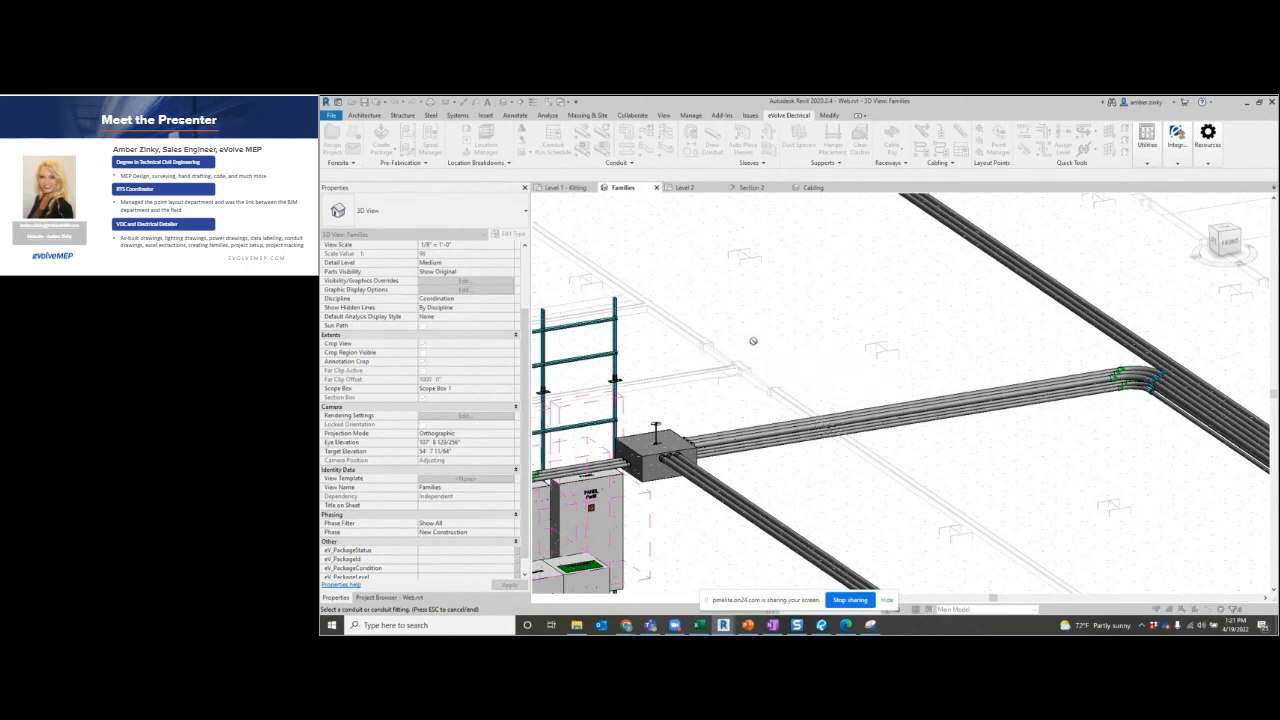
left_click(782, 415)
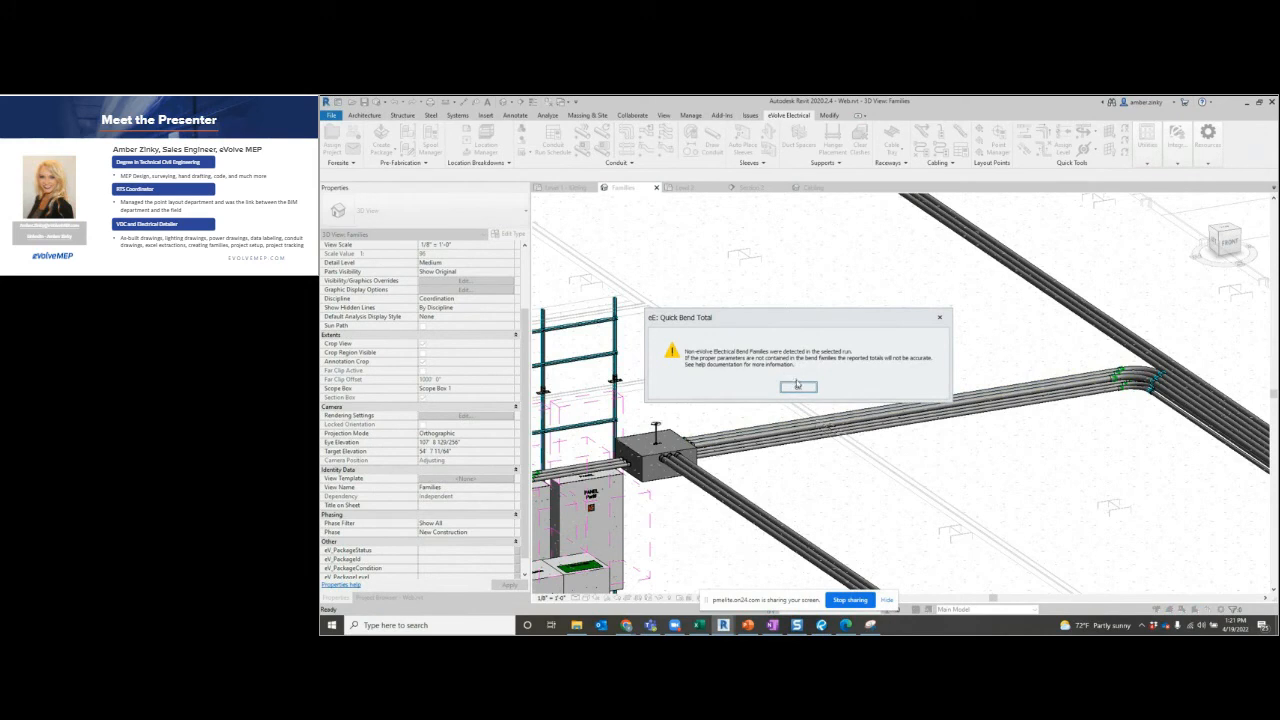
left_click(797, 389)
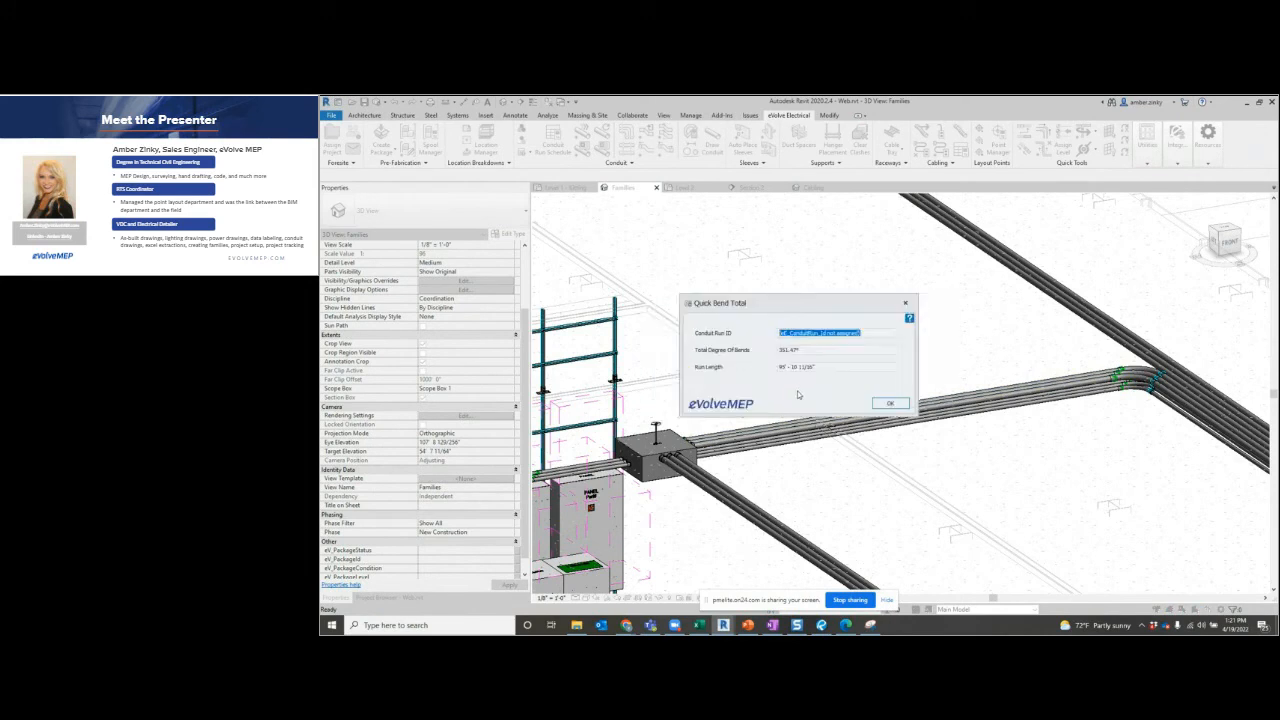
left_click(825, 351)
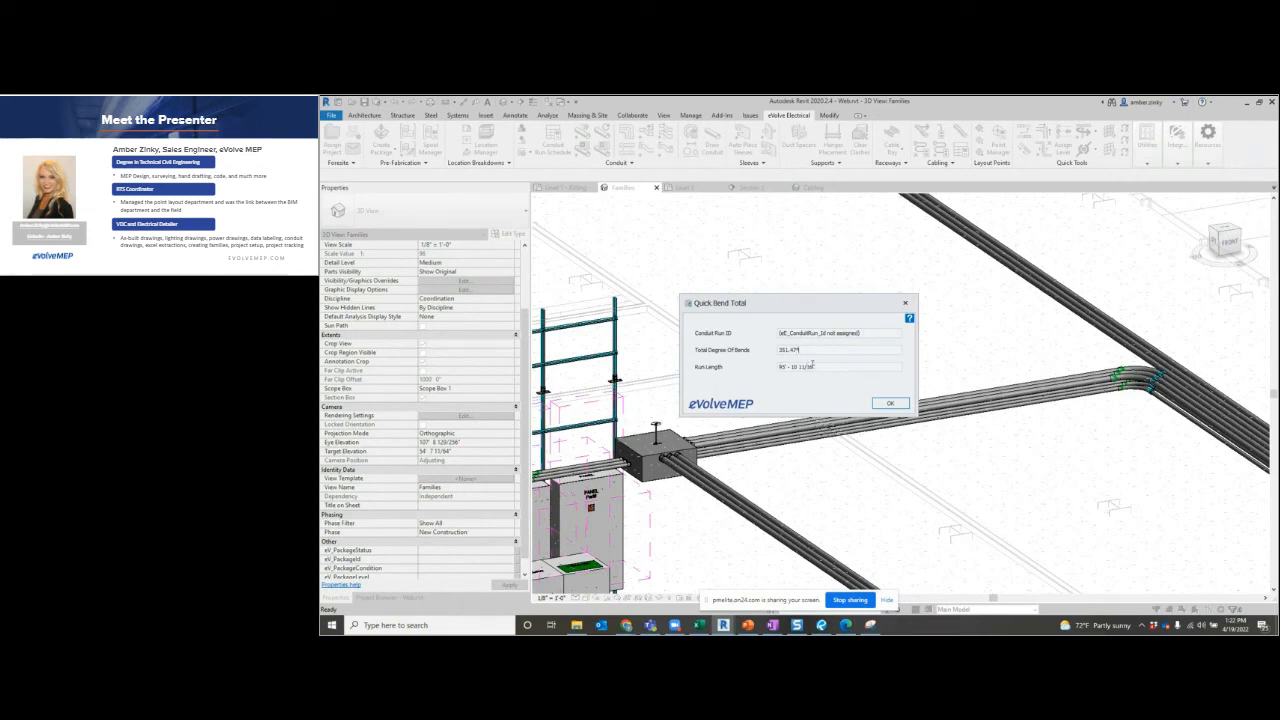
left_click_drag(815, 366, 775, 366)
left_click(890, 403)
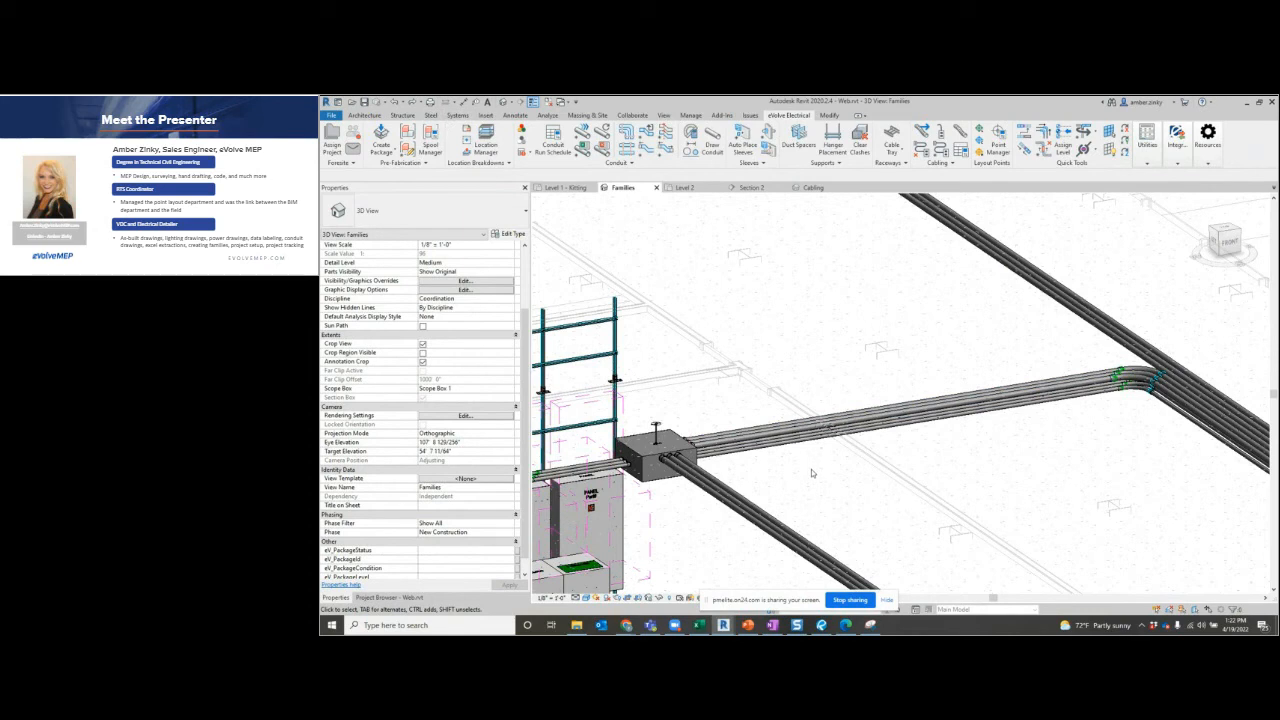
Open the project Conduit Run Schedule and switch its grid to a detailed snapshot that includes the wire fill columns.
scroll(864, 437, "up", 1)
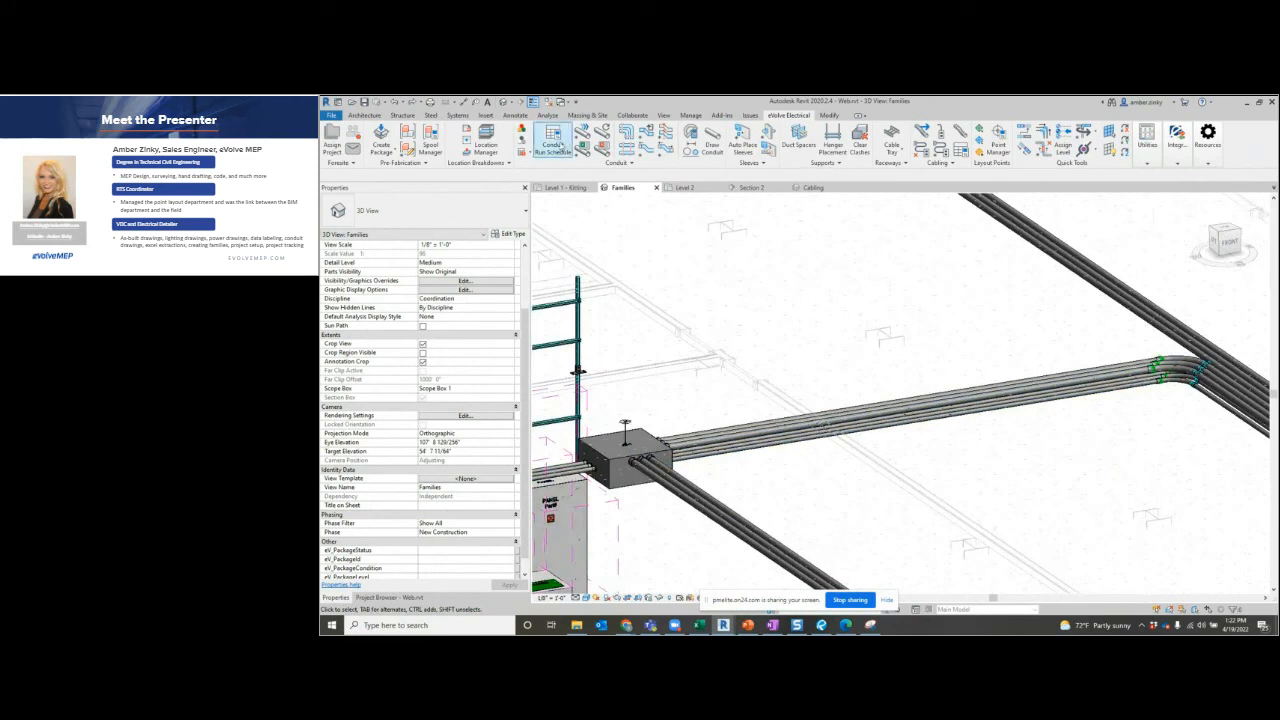
left_click(555, 146)
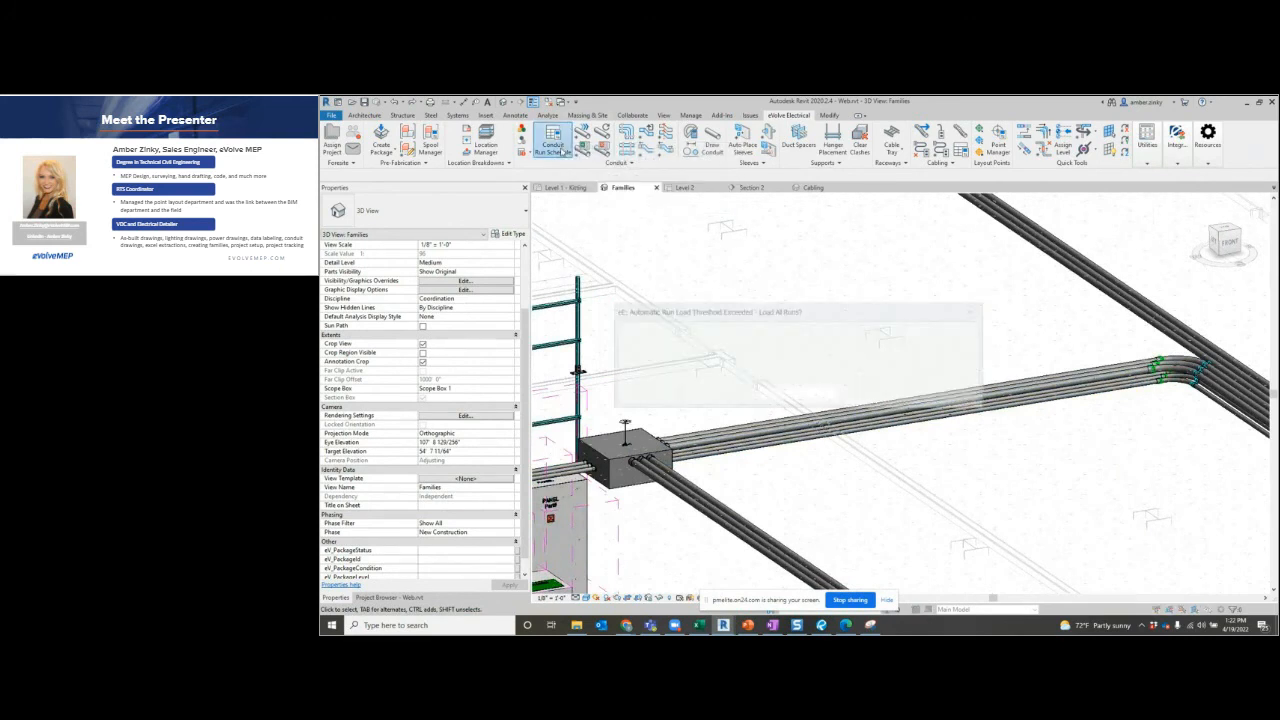
left_click(765, 400)
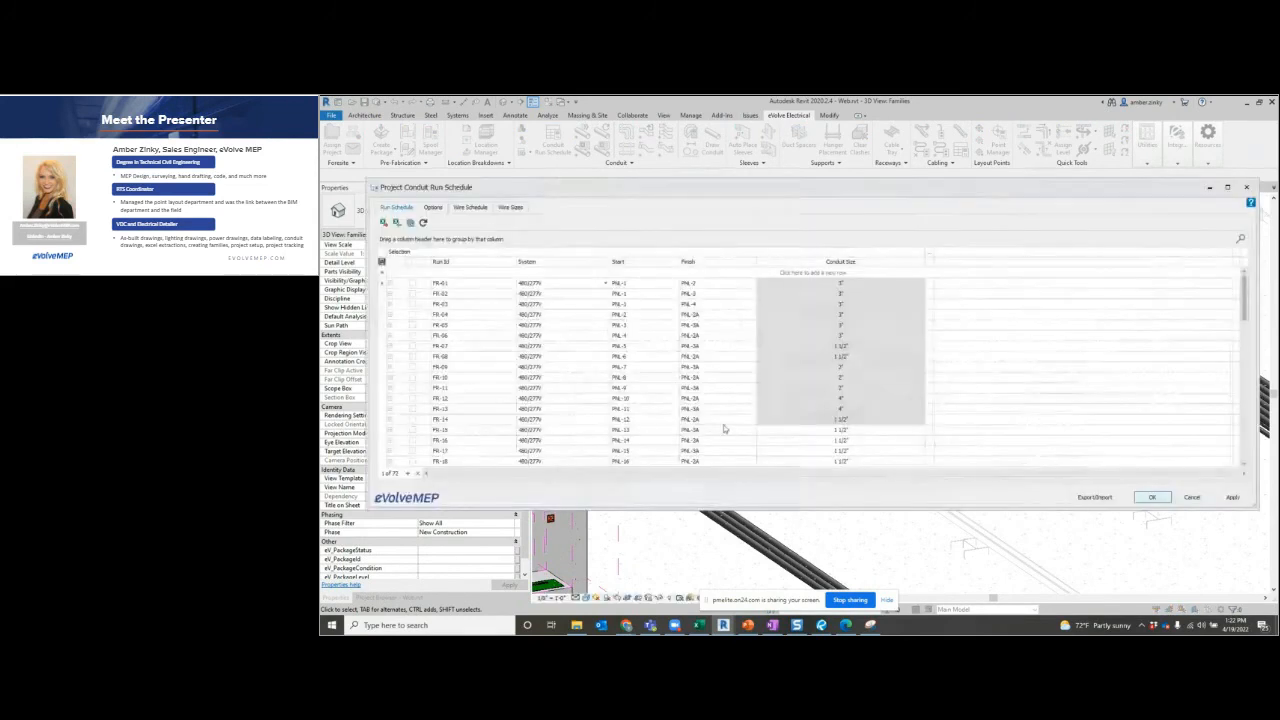
left_click(383, 263)
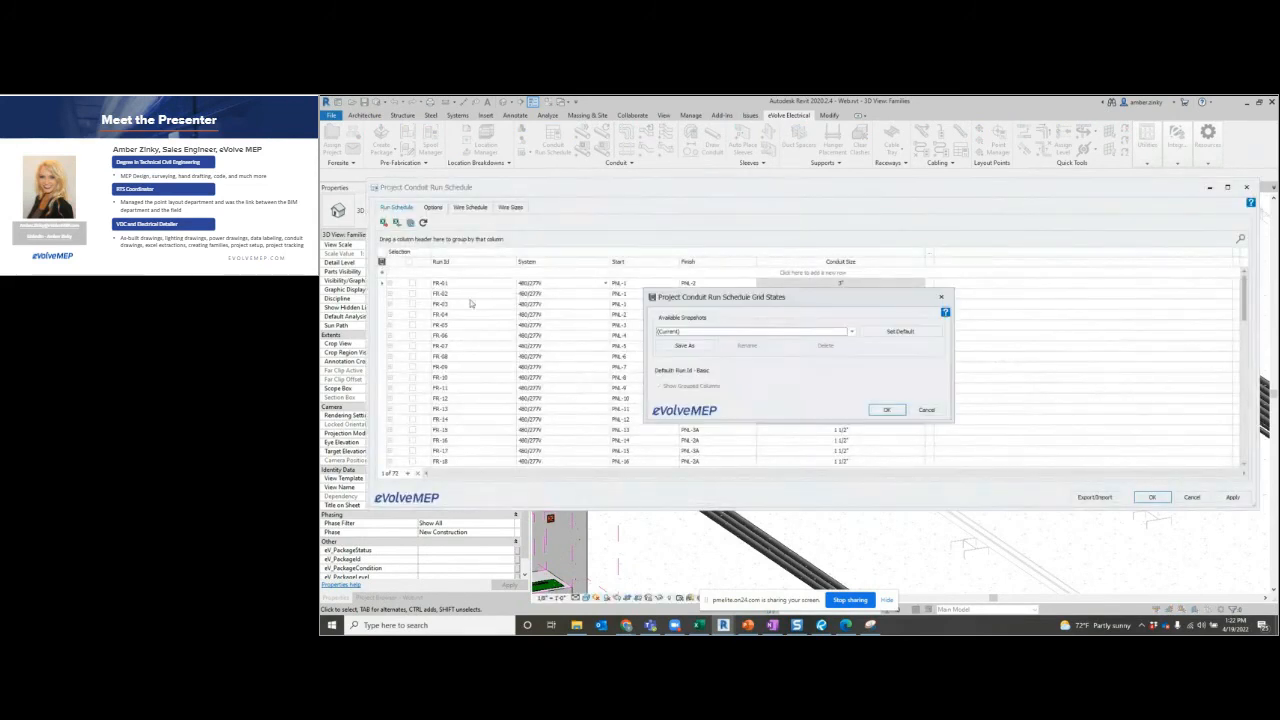
left_click(850, 331)
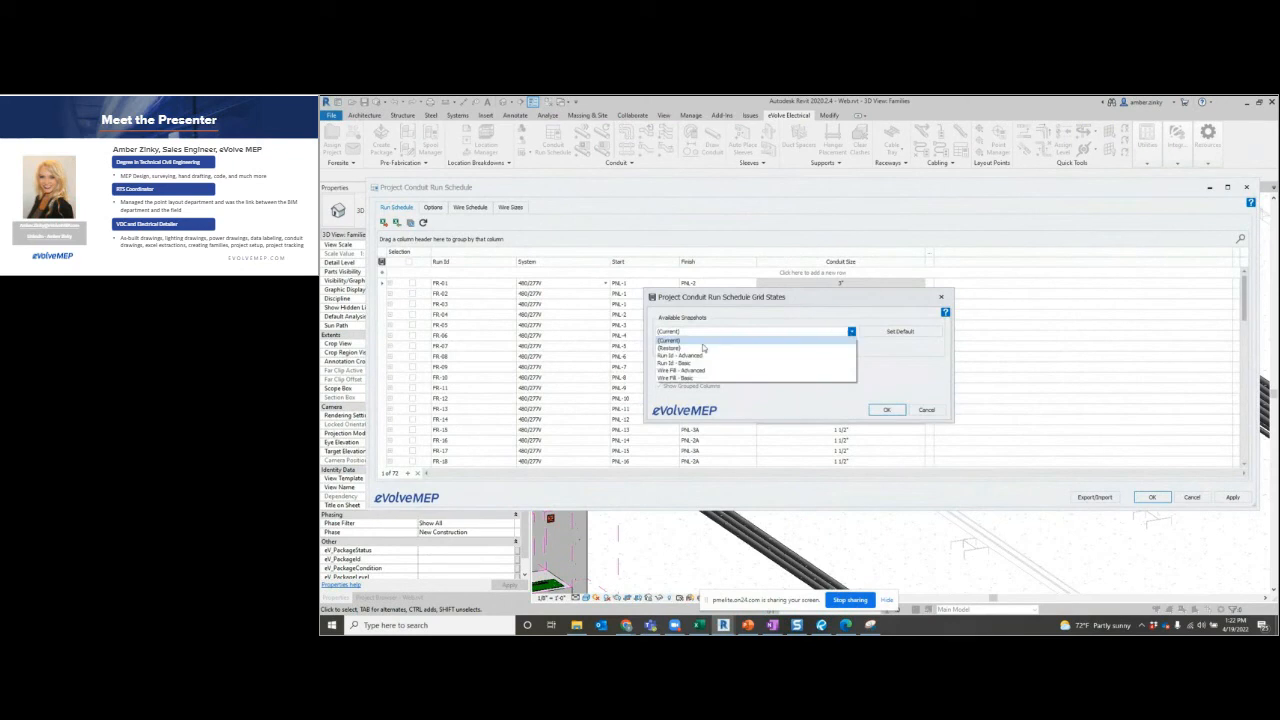
left_click(703, 347)
left_click(886, 410)
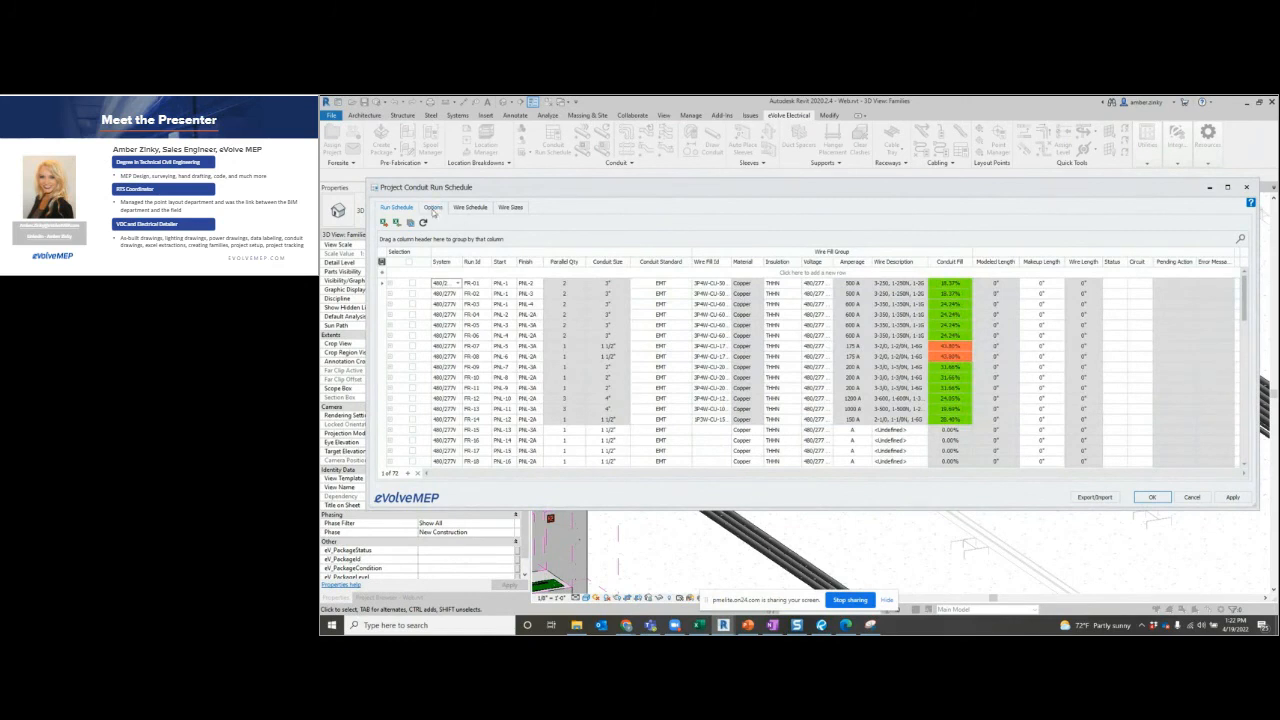
Set the highlight color for the Run Id Not Assigned error condition to bright green (0, 255, 0) and accept the schedule settings.
left_click(432, 207)
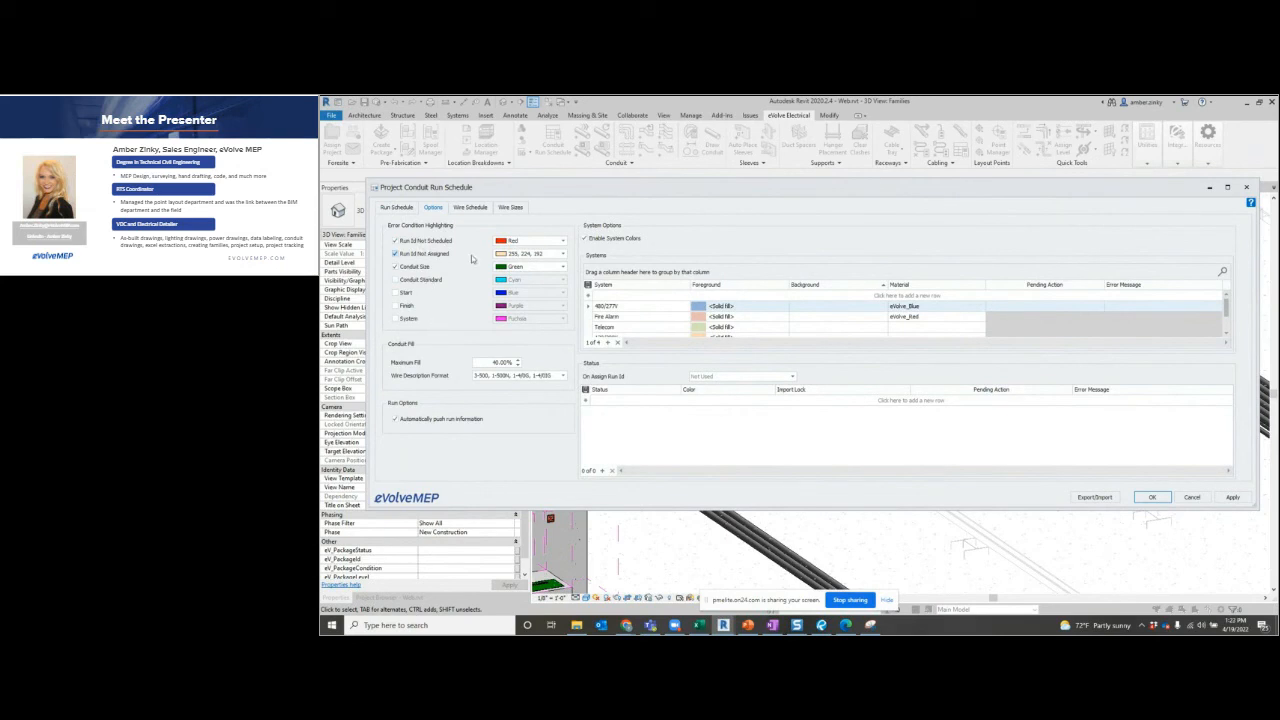
left_click(512, 257)
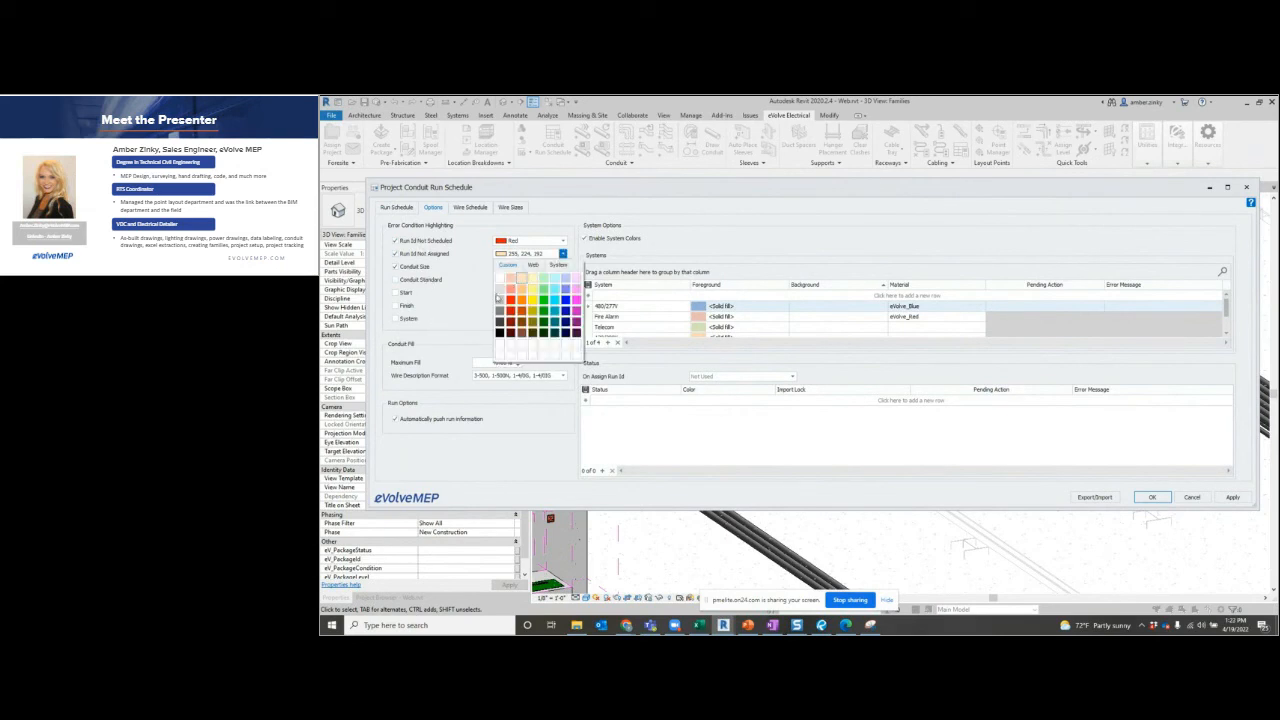
left_click(548, 300)
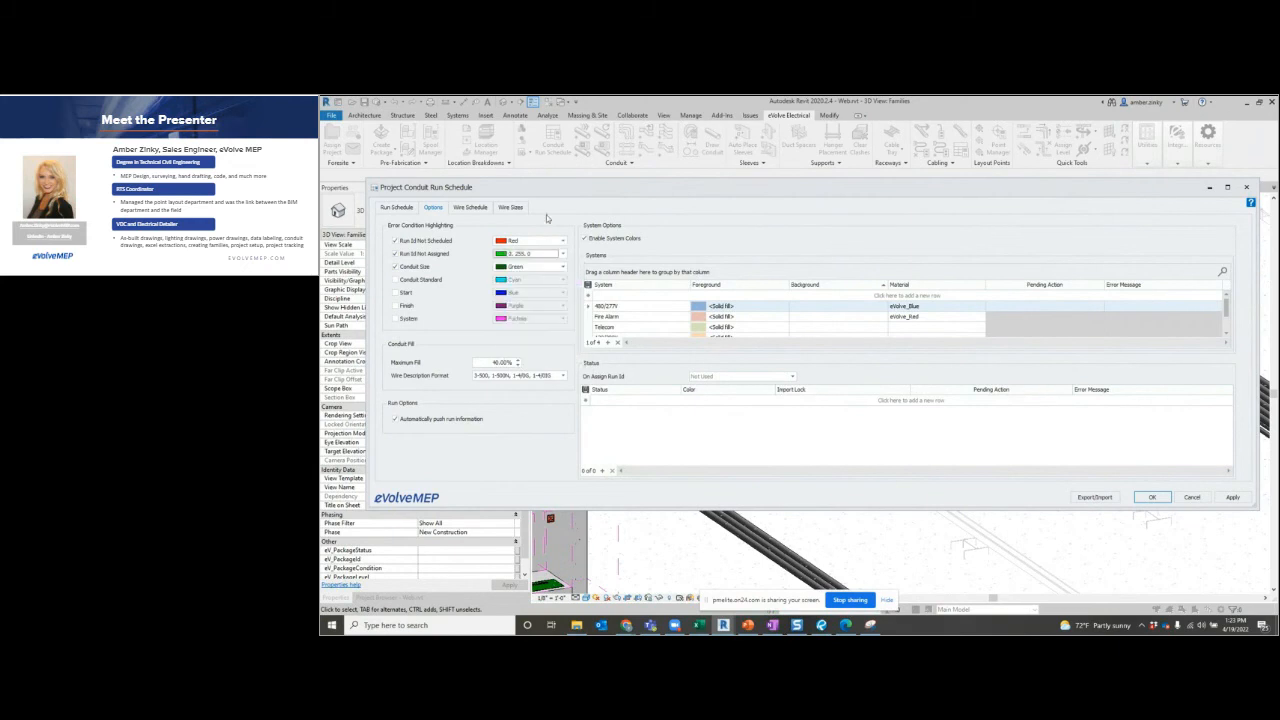
left_click(405, 208)
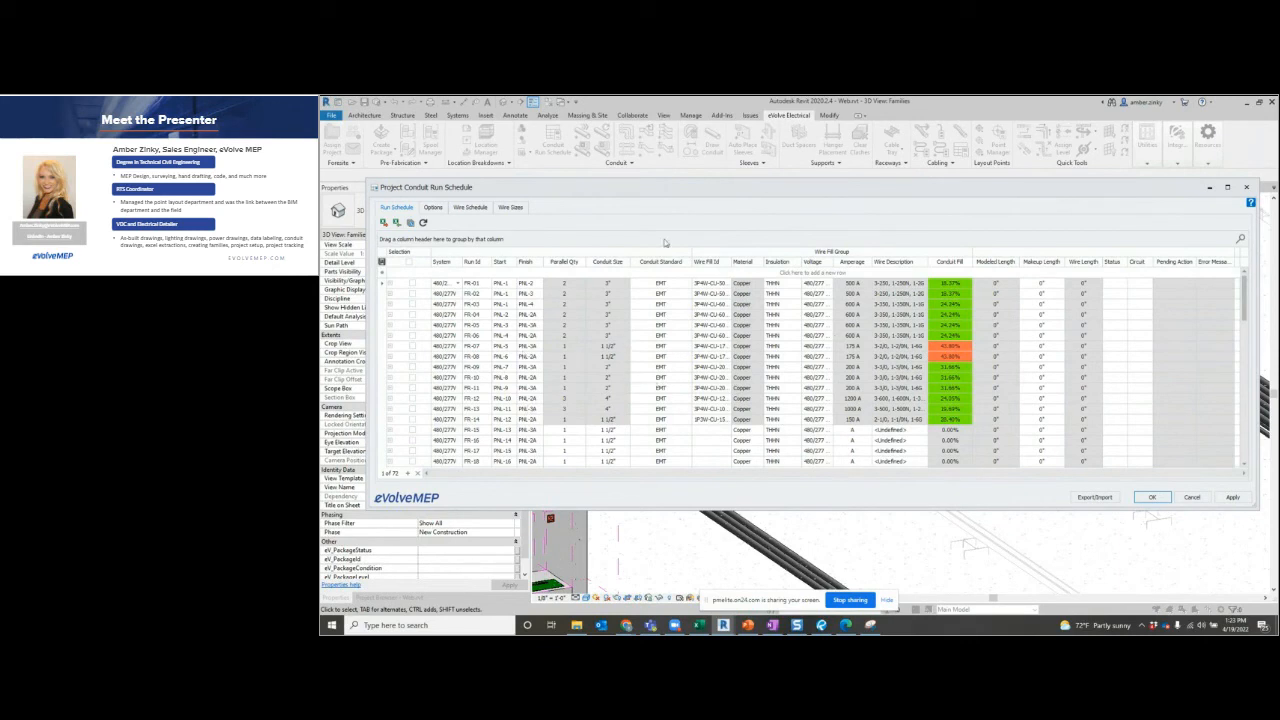
left_click(1152, 497)
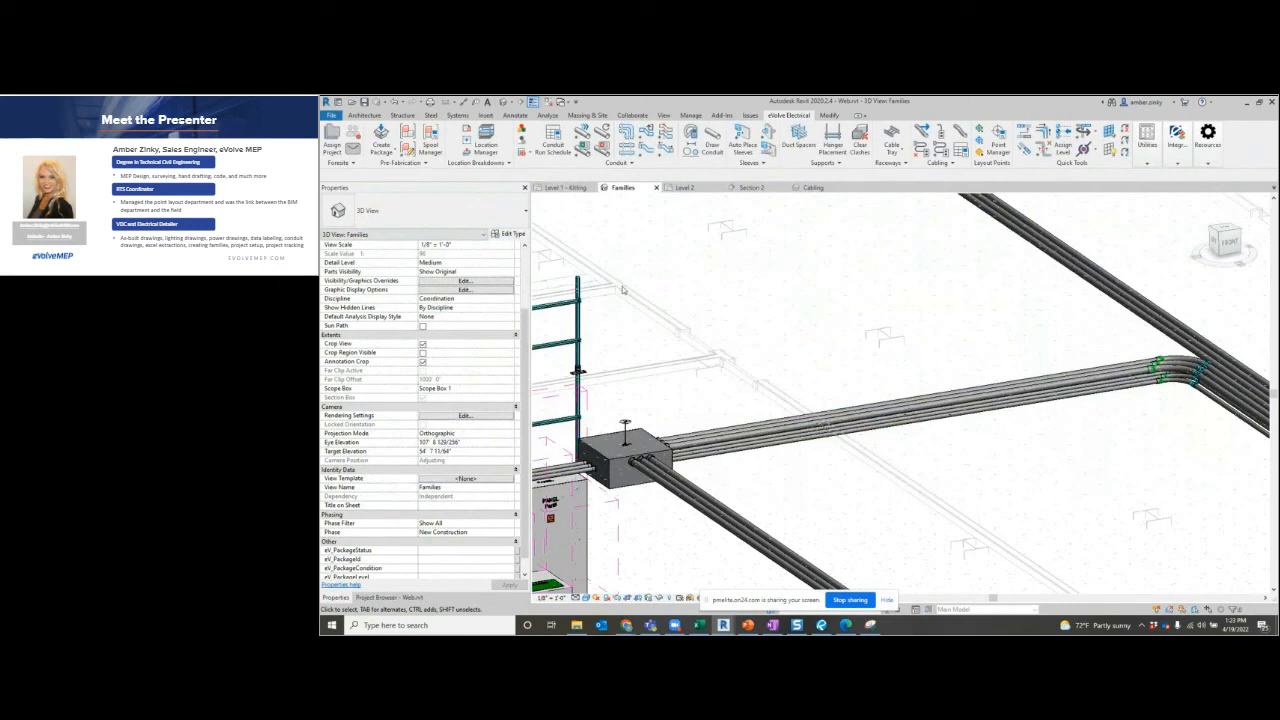
Run the conduit Error Check to highlight conduits that are inconsistent with the run schedule.
left_click(529, 152)
left_click(543, 163)
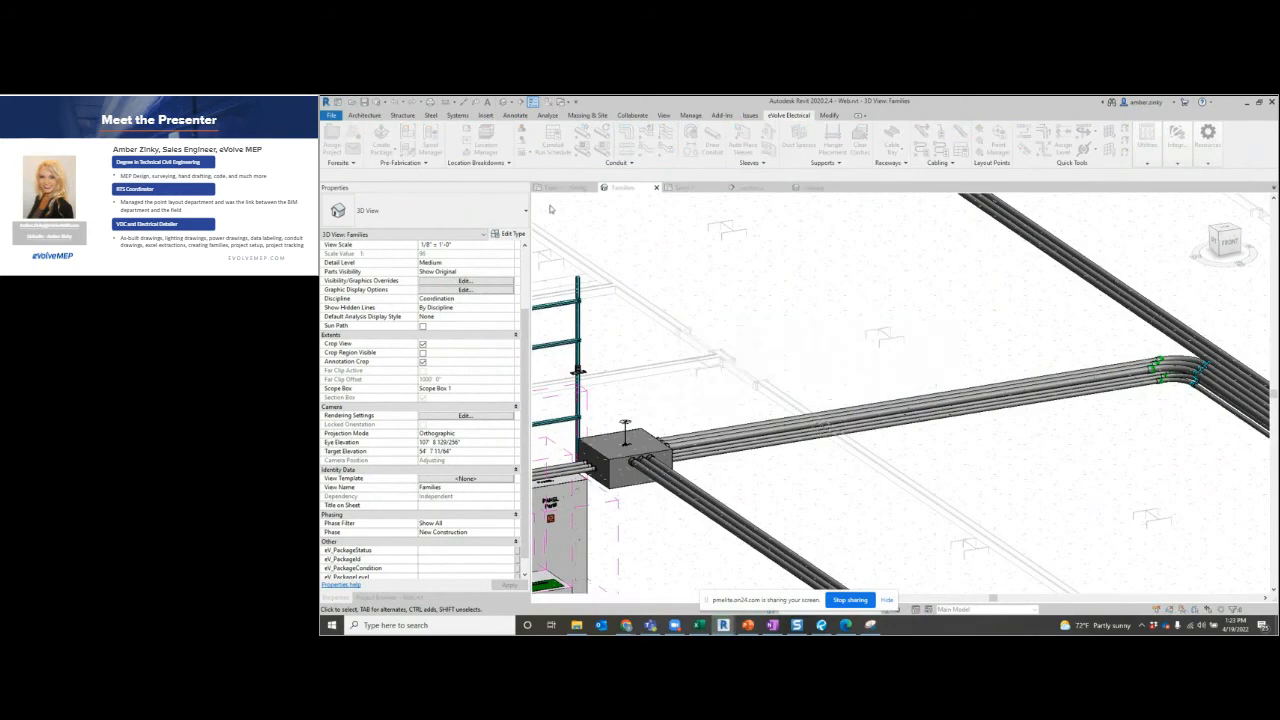
left_click(812, 381)
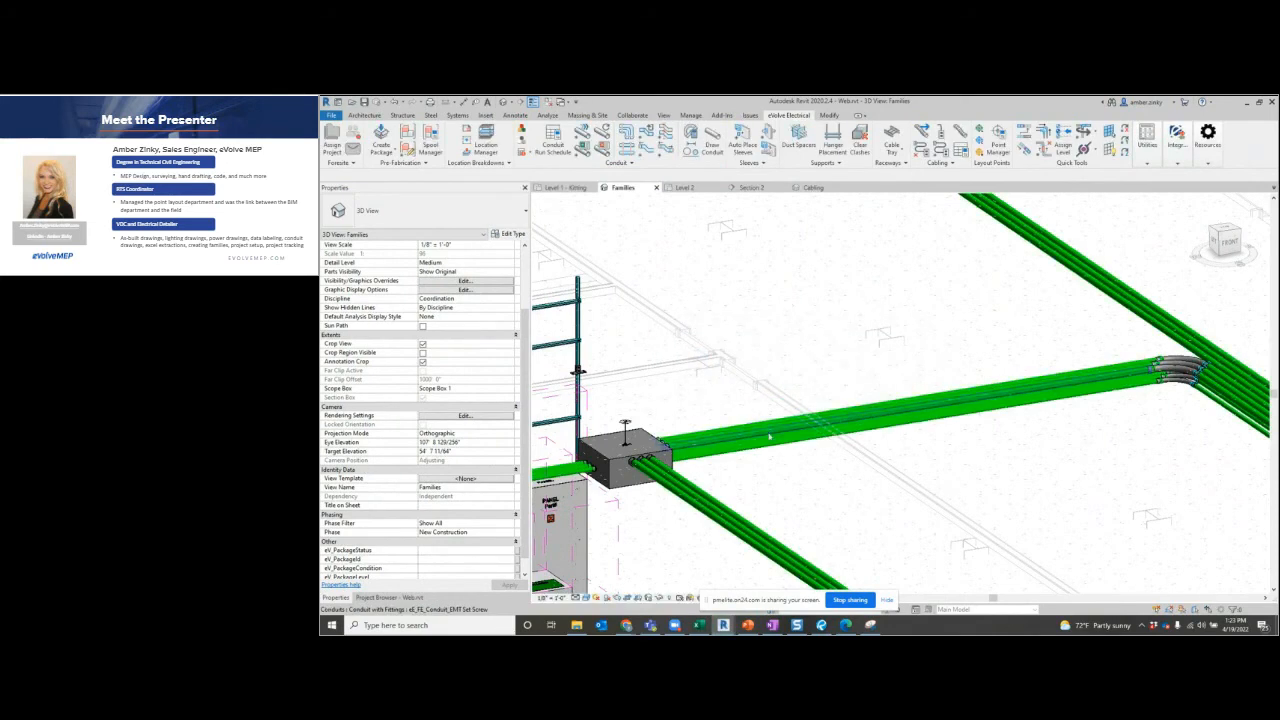
Assign run ID FR-01 to the two uppermost parallel 3-inch conduits leaving the junction box toward the bend.
scroll(699, 429, "up", 4)
middle_click_drag(699, 429, 729, 360)
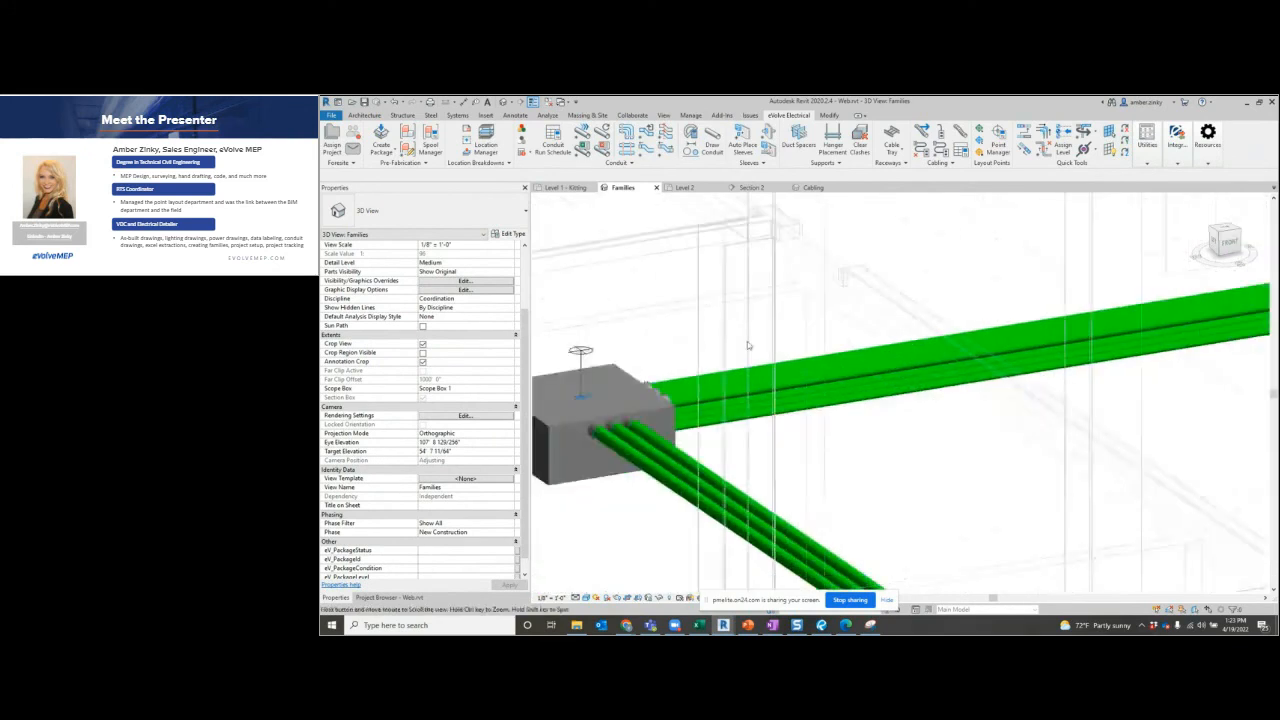
scroll(727, 364, "up", 2)
left_click(678, 385)
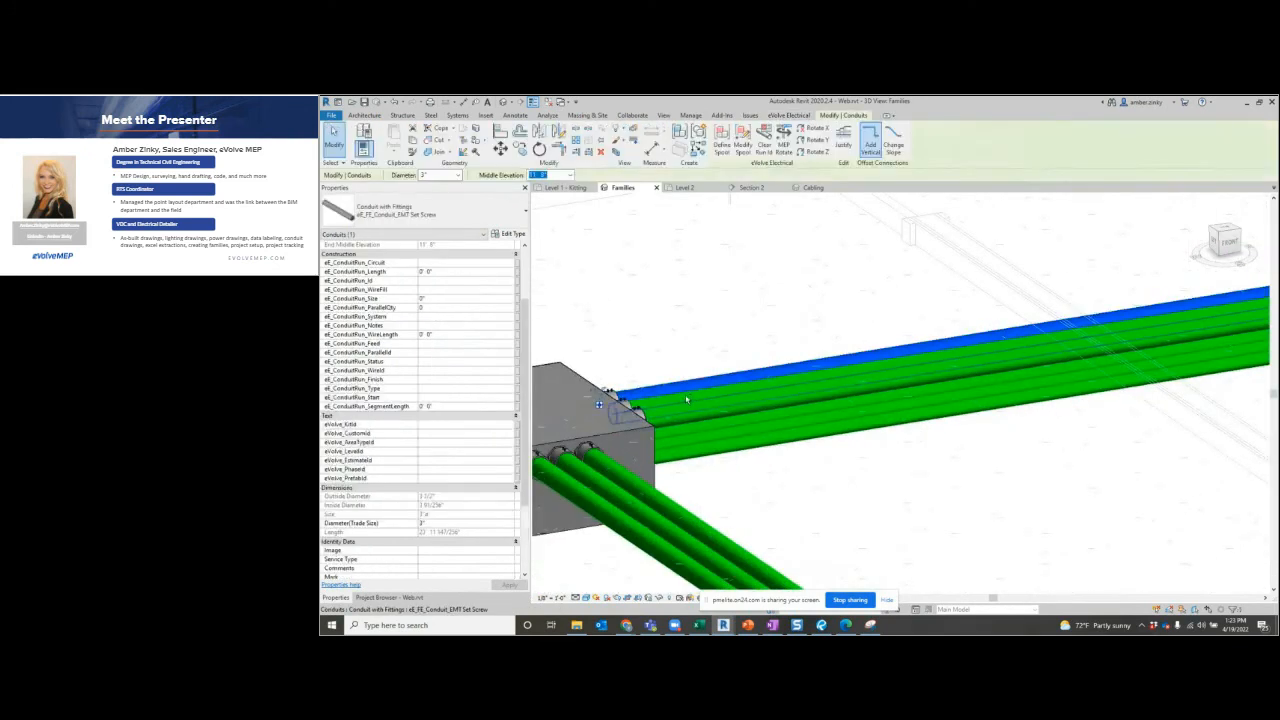
left_click(789, 115)
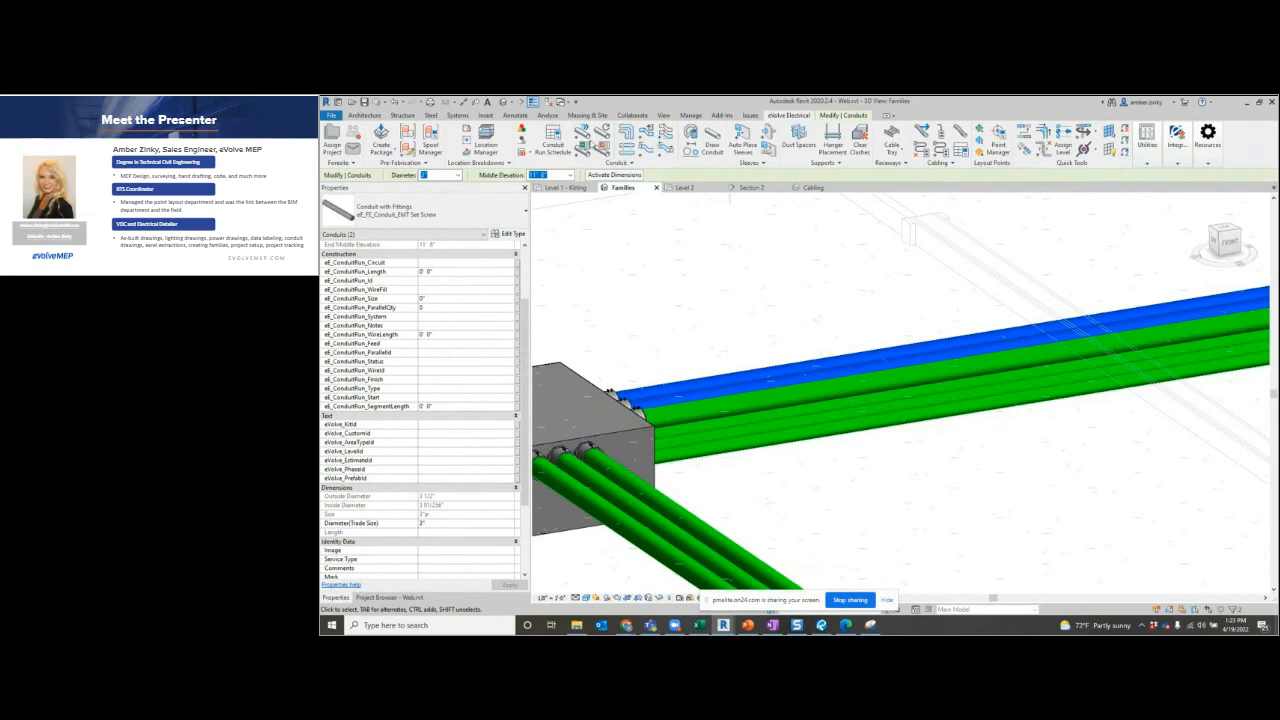
left_click(581, 148)
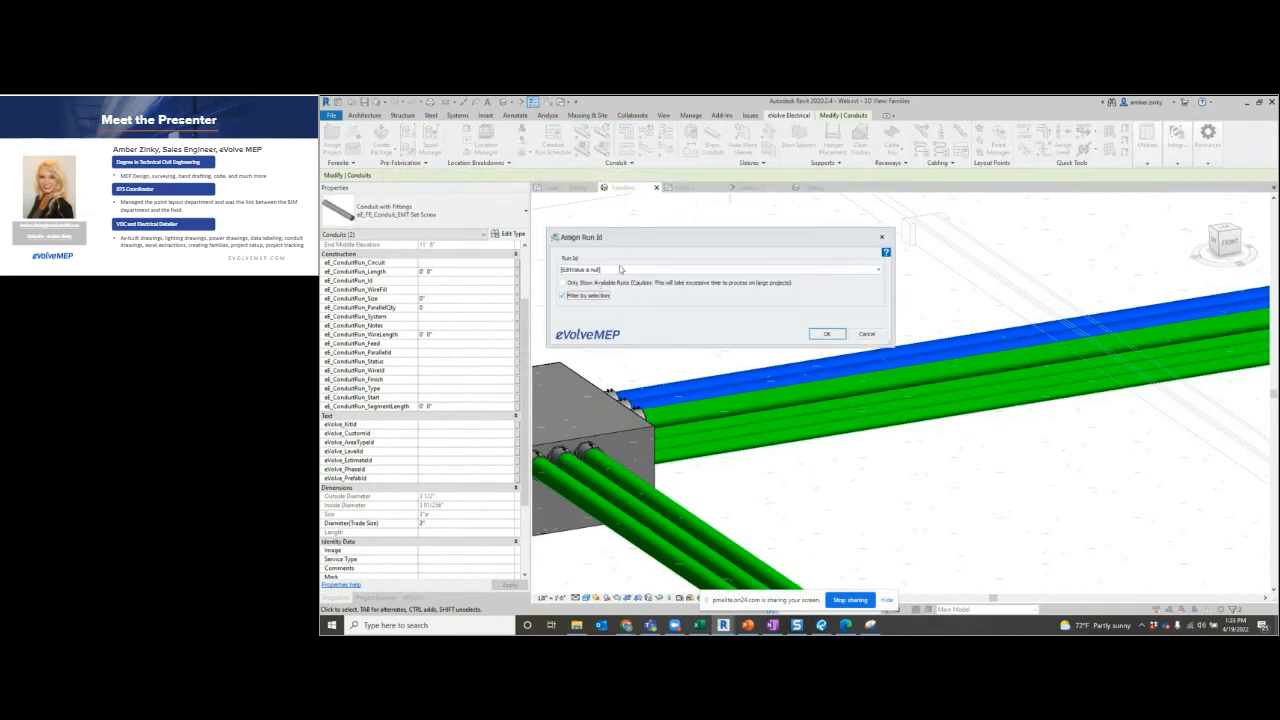
left_click(620, 269)
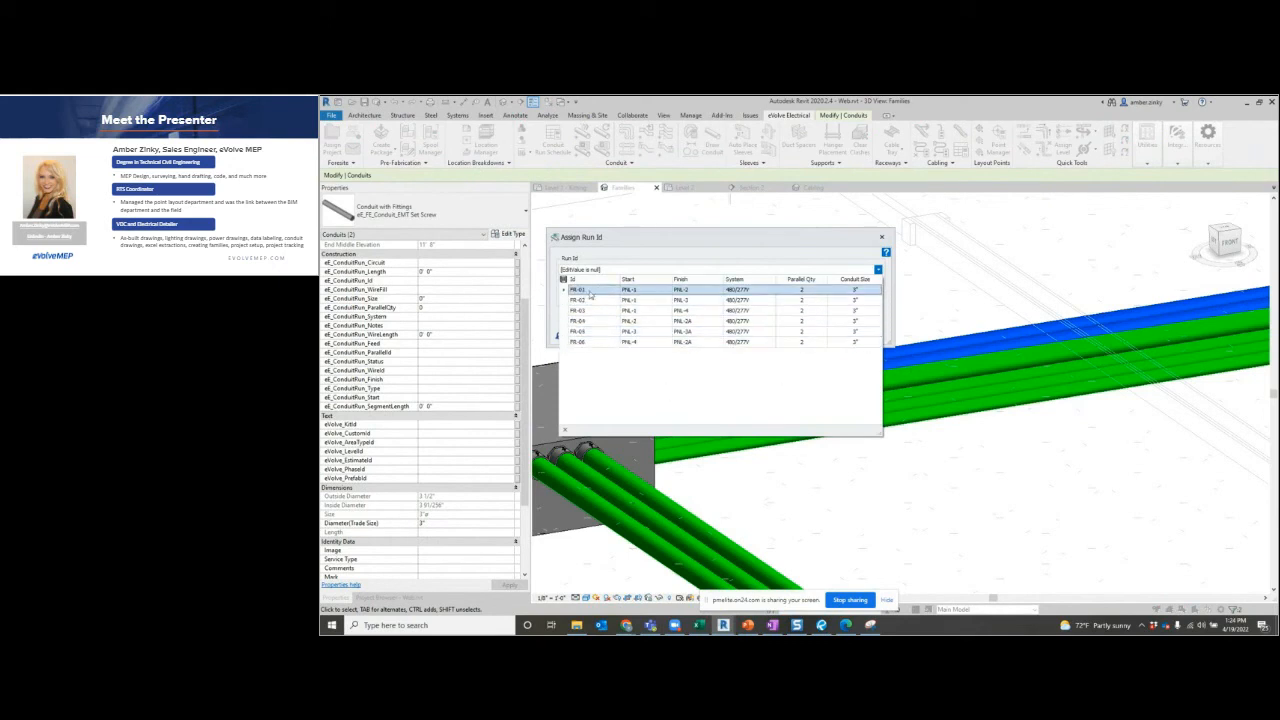
left_click(590, 291)
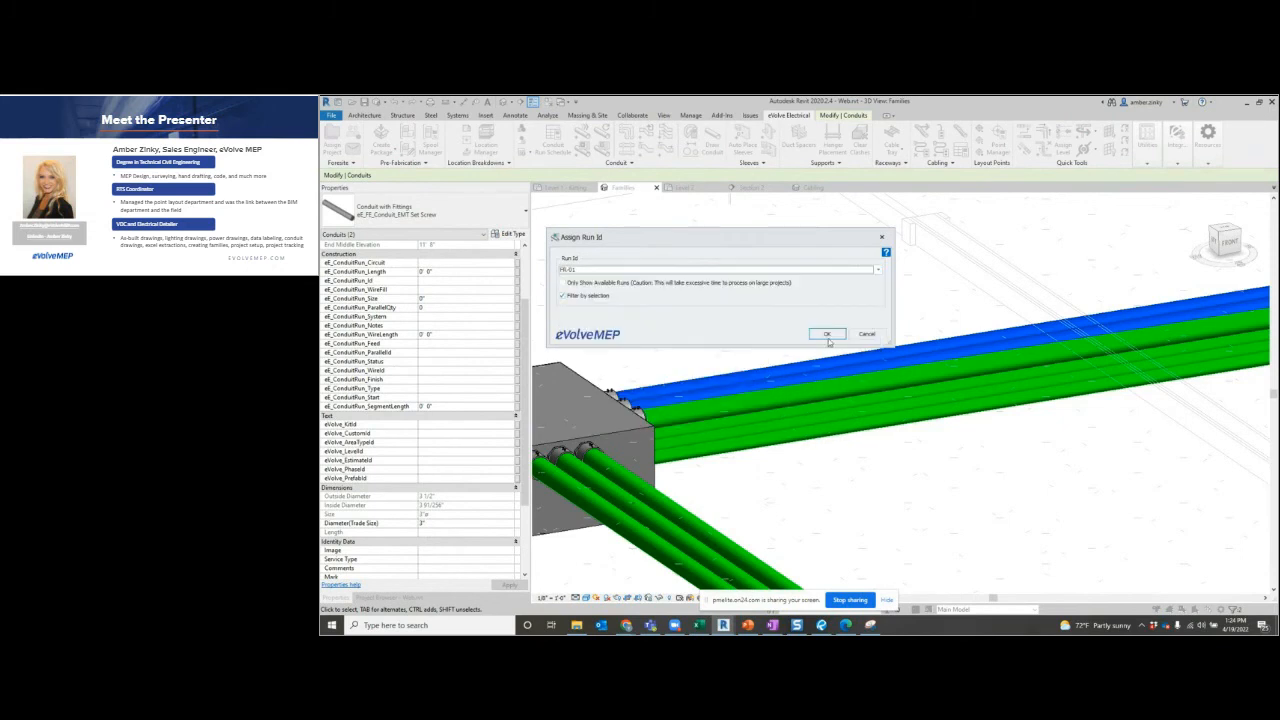
left_click(828, 338)
Rerun the conduit Error Check to verify the run ID assignment, and clear its highlighting.
left_click(552, 154)
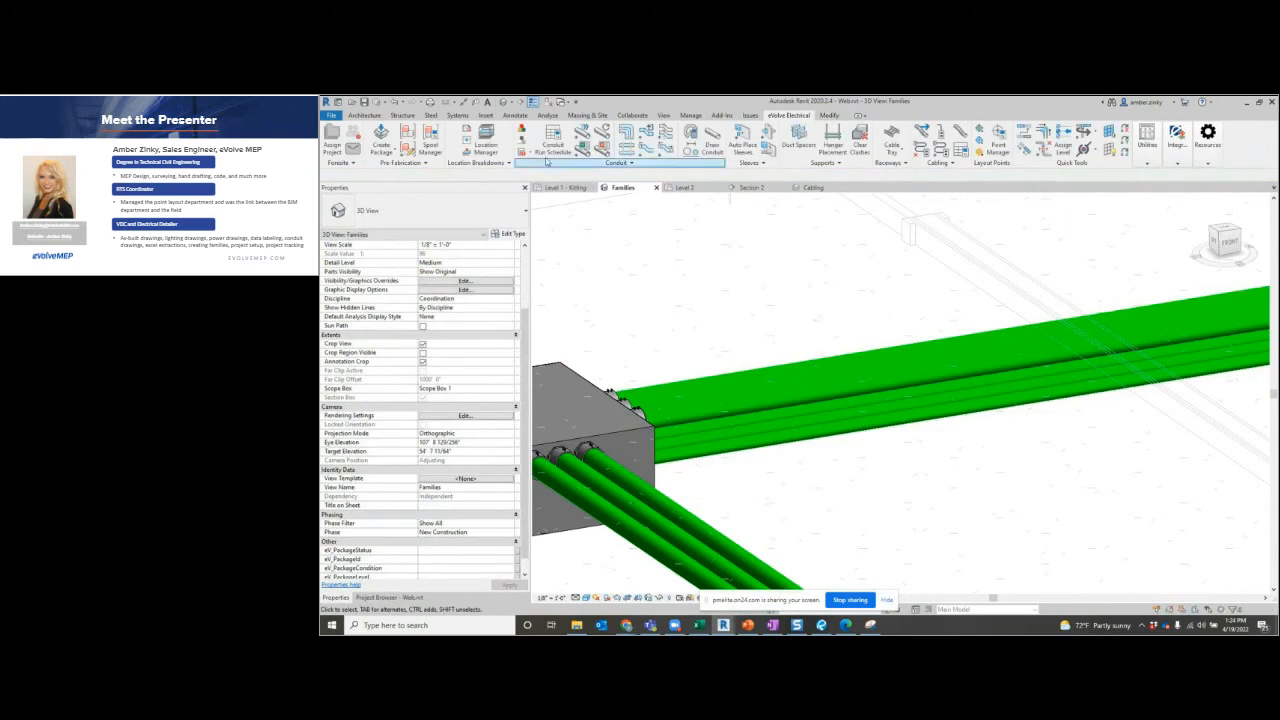
left_click(533, 153)
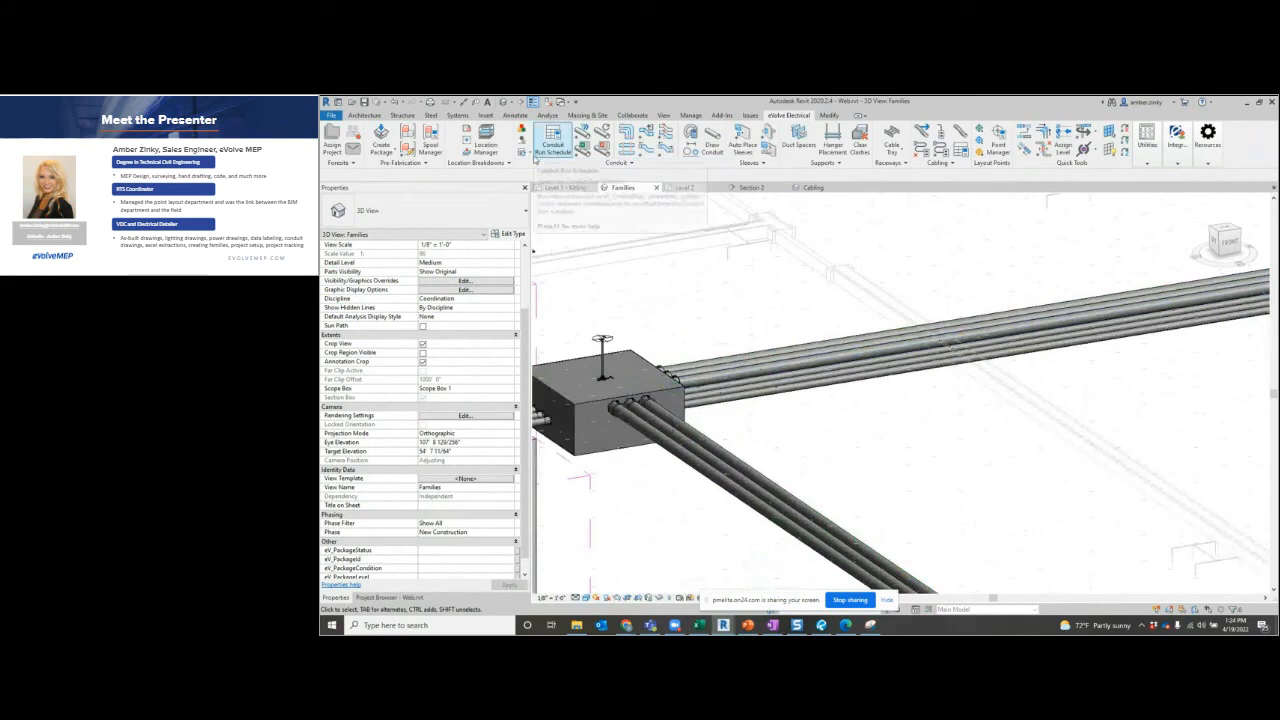
left_click(524, 153)
left_click(540, 163)
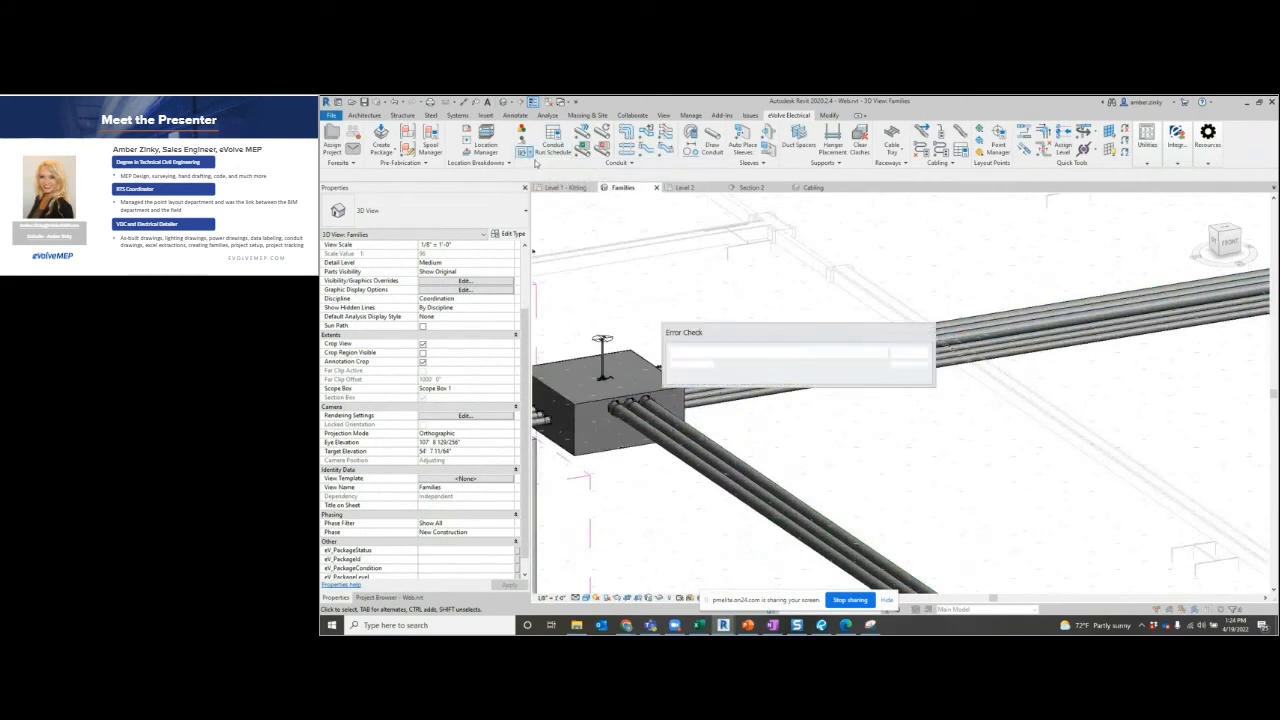
left_click(798, 382)
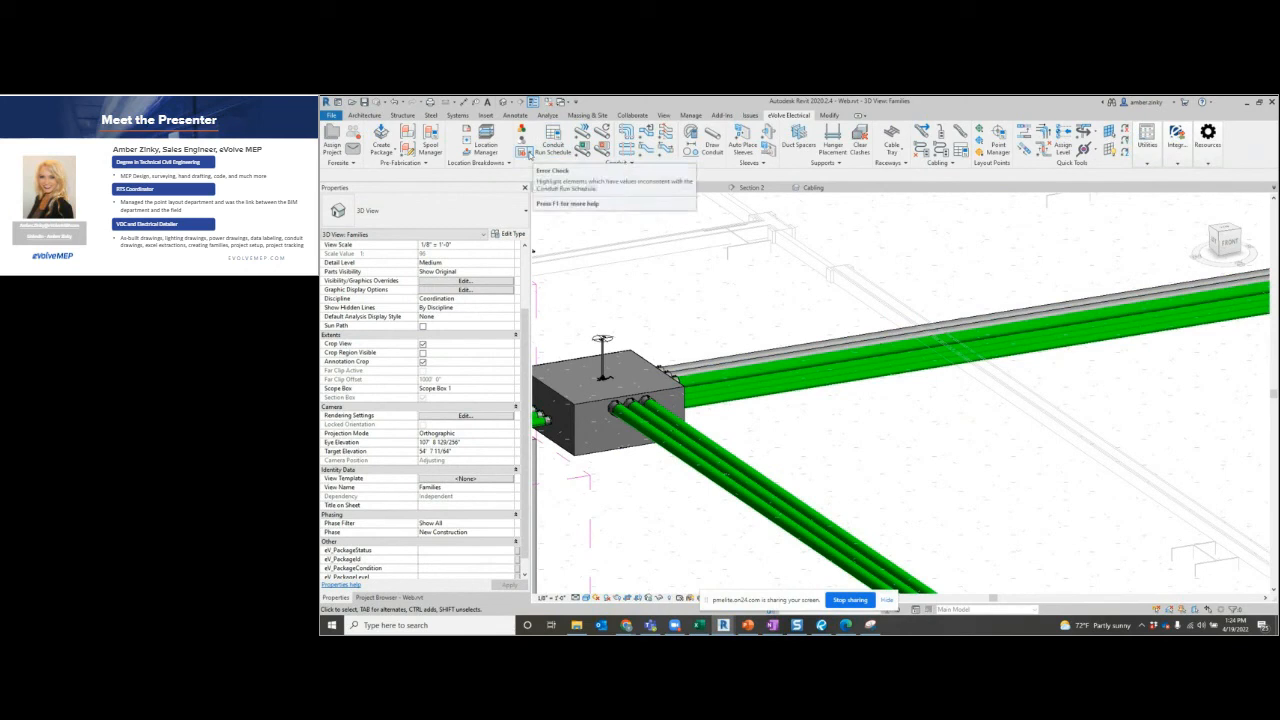
left_click(530, 155)
left_click(545, 176)
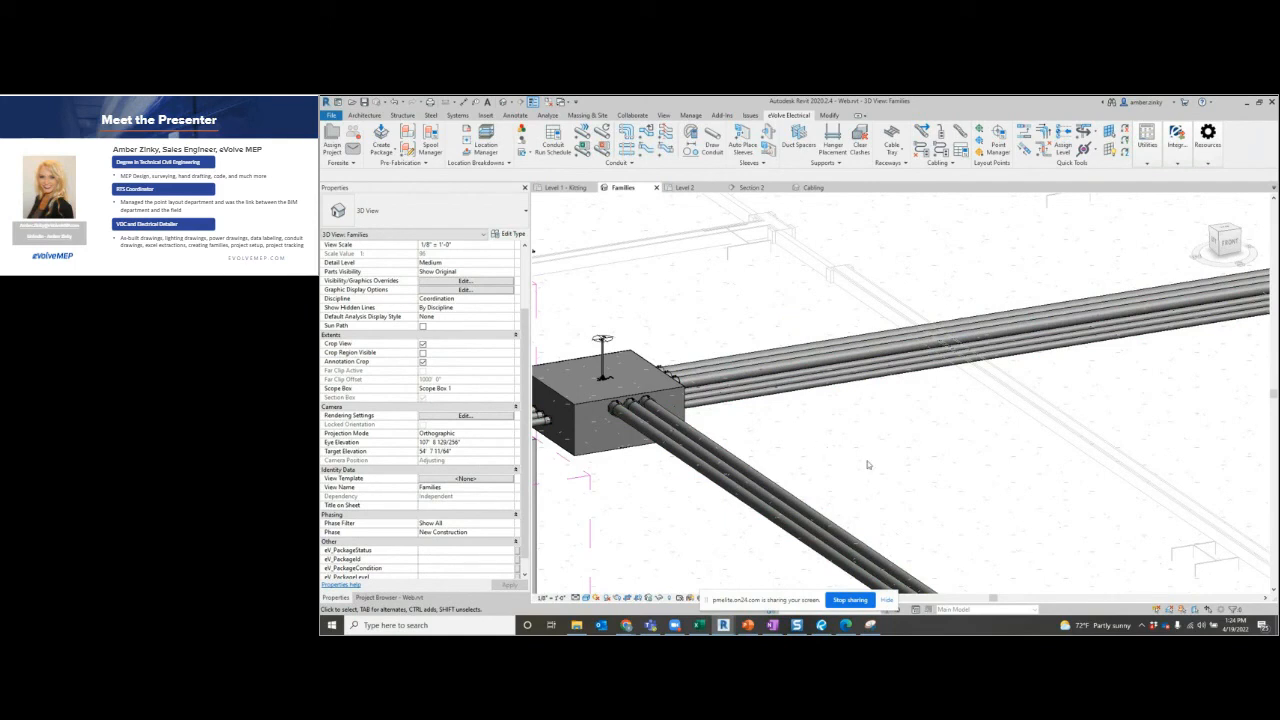
Switch to the Cabling 3D view.
scroll(866, 463, "down", 2)
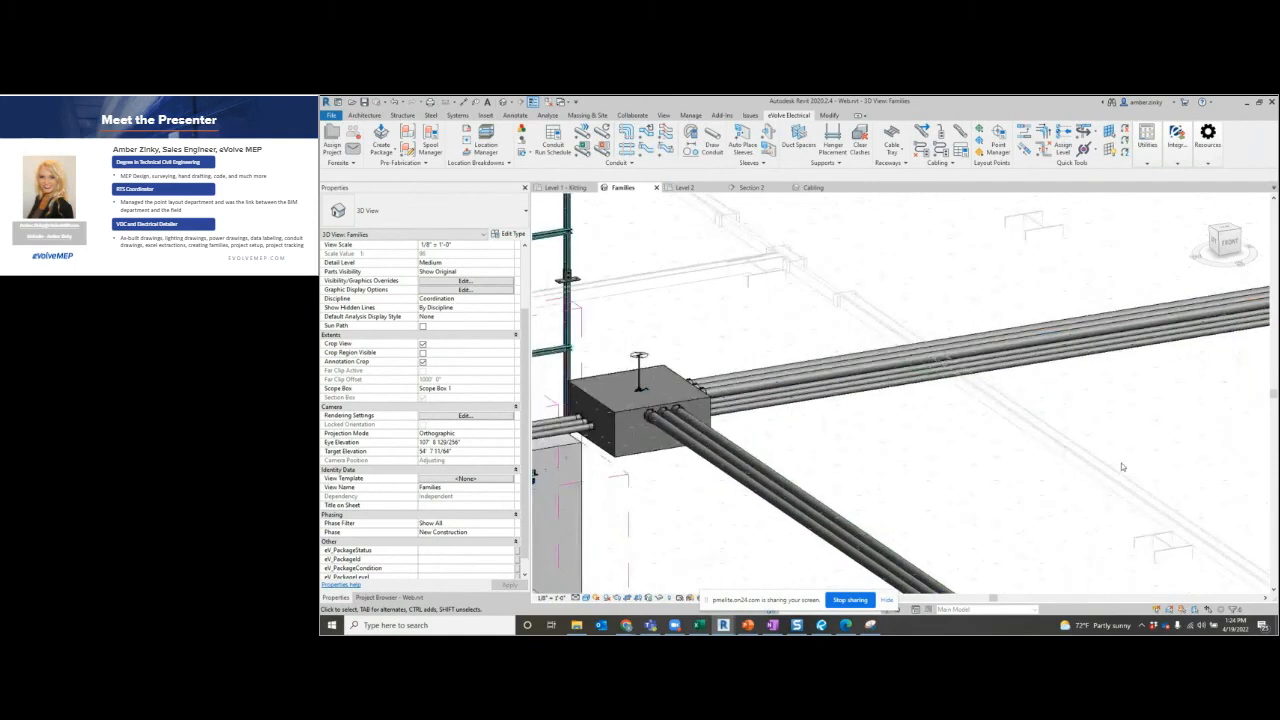
middle_click_drag(1121, 462, 937, 466)
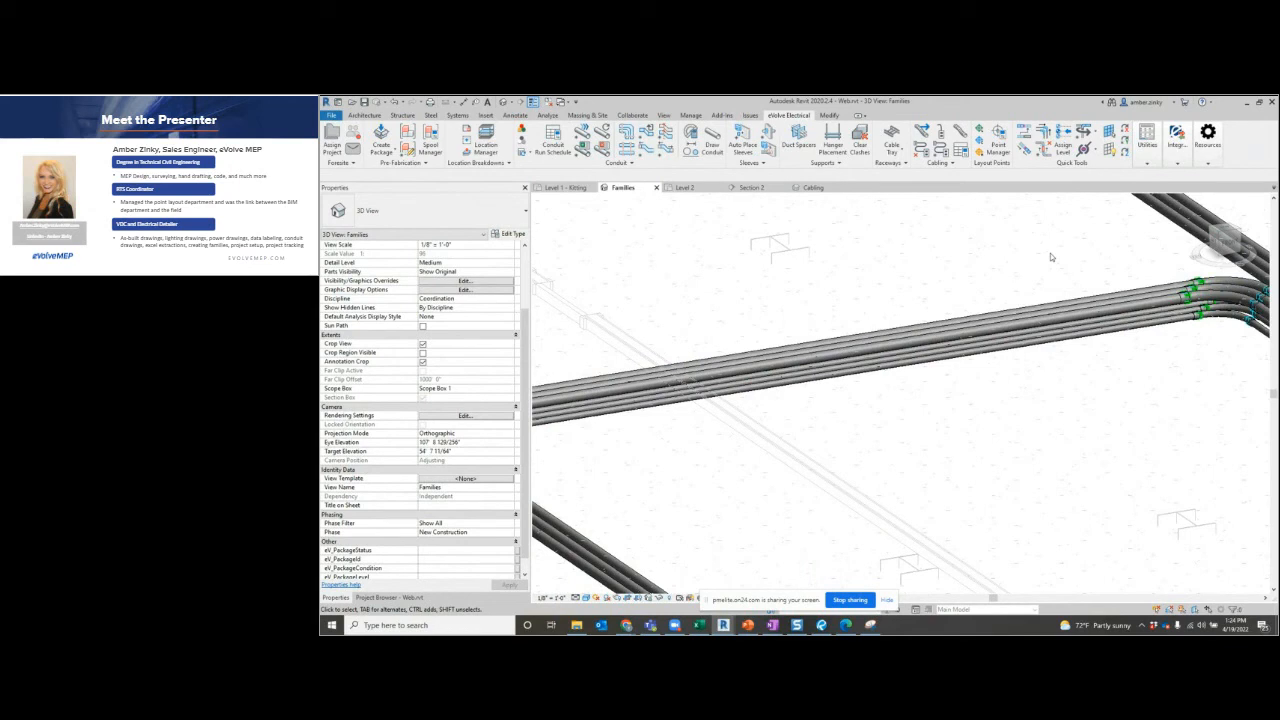
left_click(813, 187)
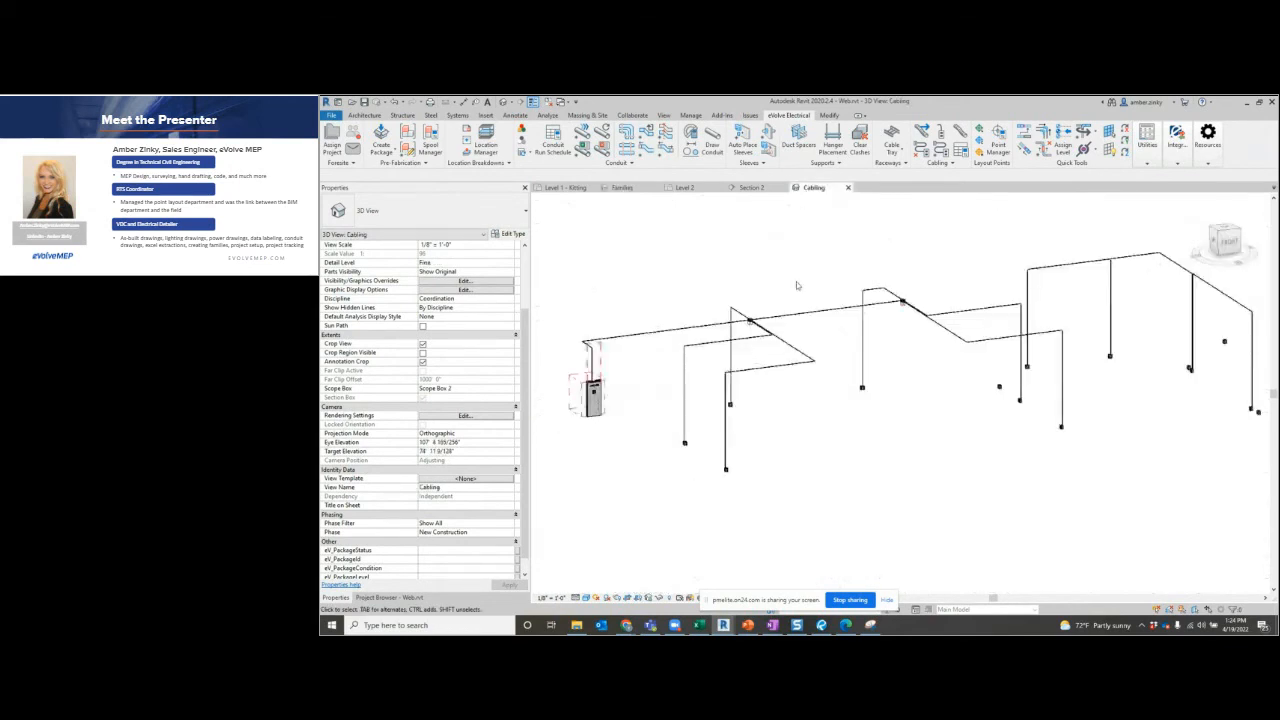
Open Project Parameter Sync and examine the Mark Check rule's element filter, hiding the unchecked categories.
left_click(1145, 160)
left_click(1169, 178)
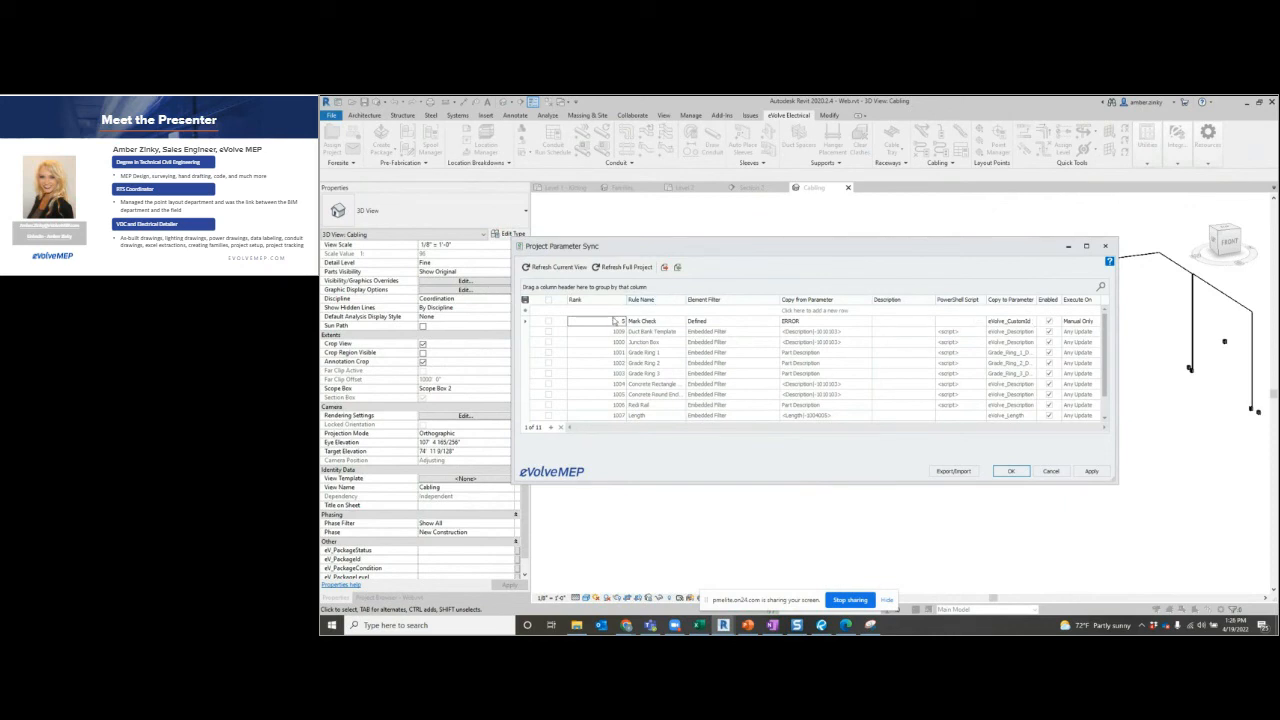
left_click(670, 319)
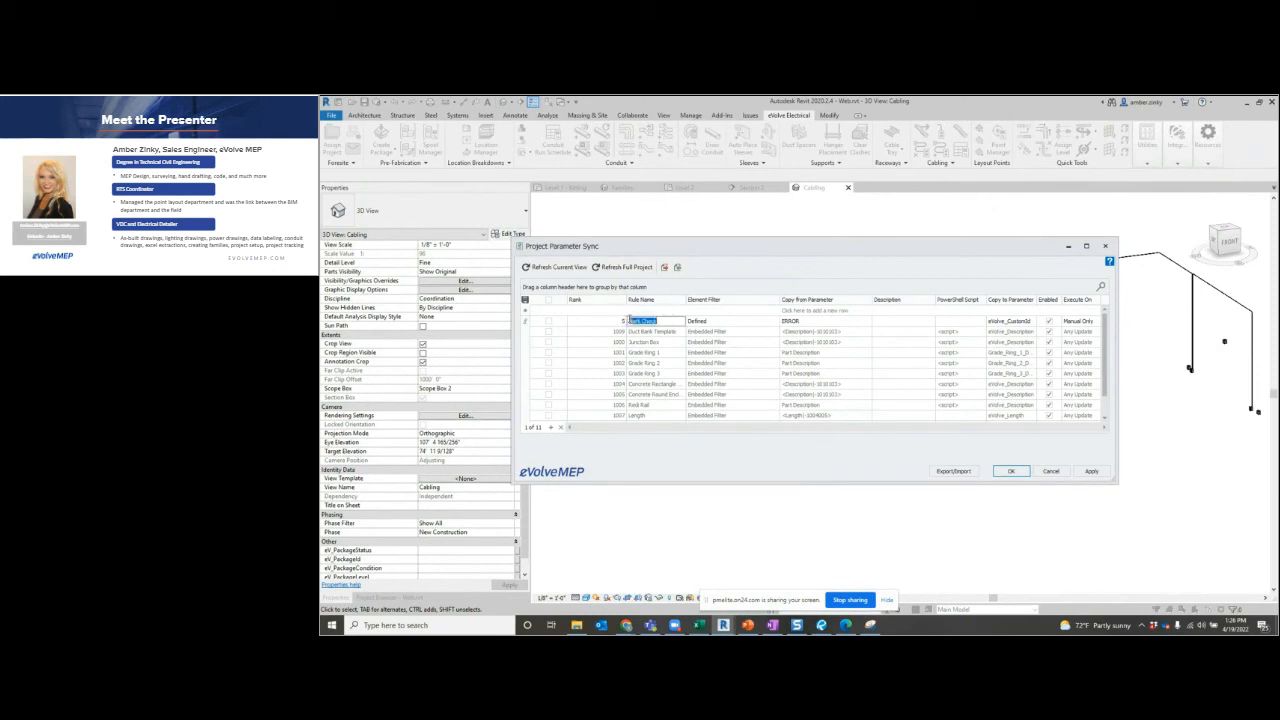
left_click(736, 325)
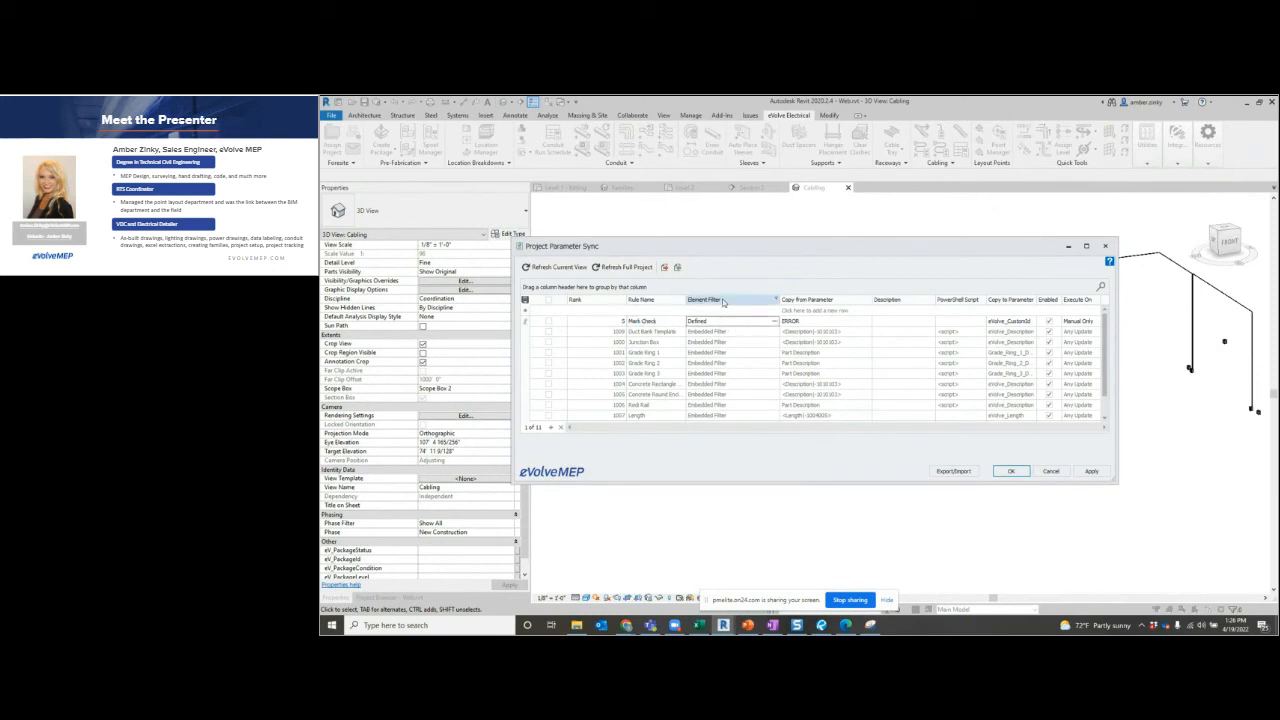
left_click(774, 321)
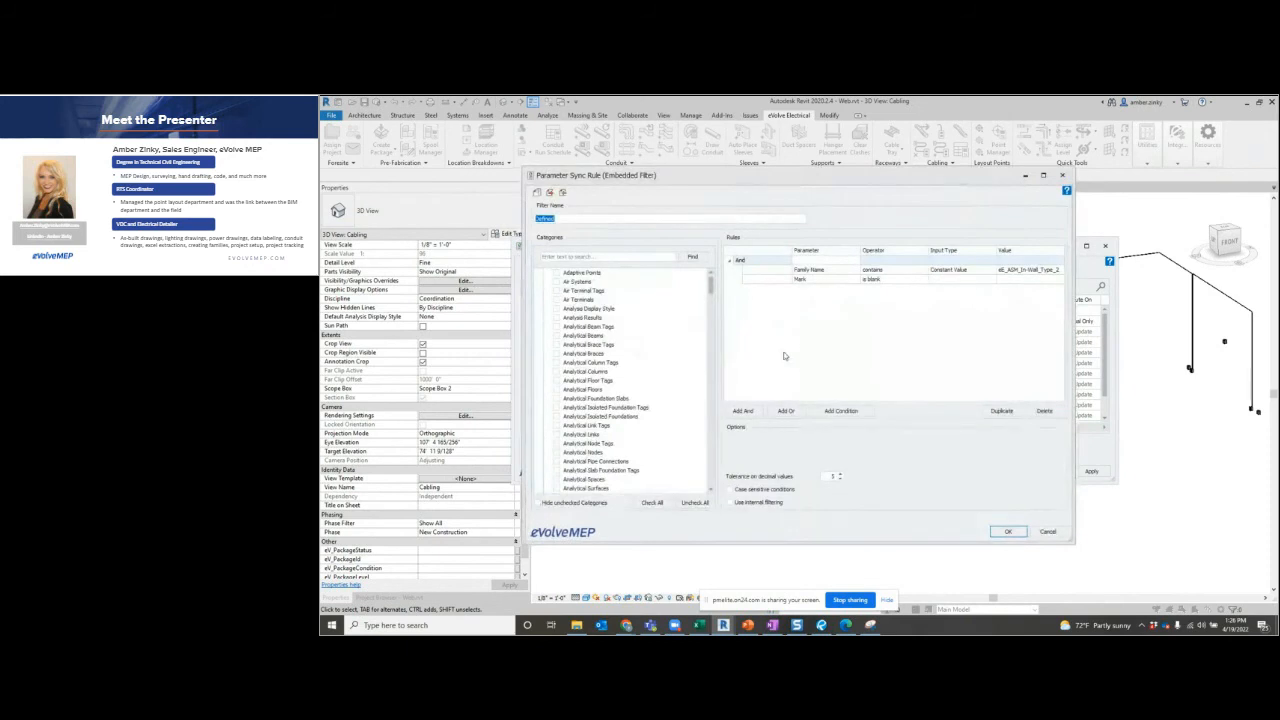
left_click(540, 508)
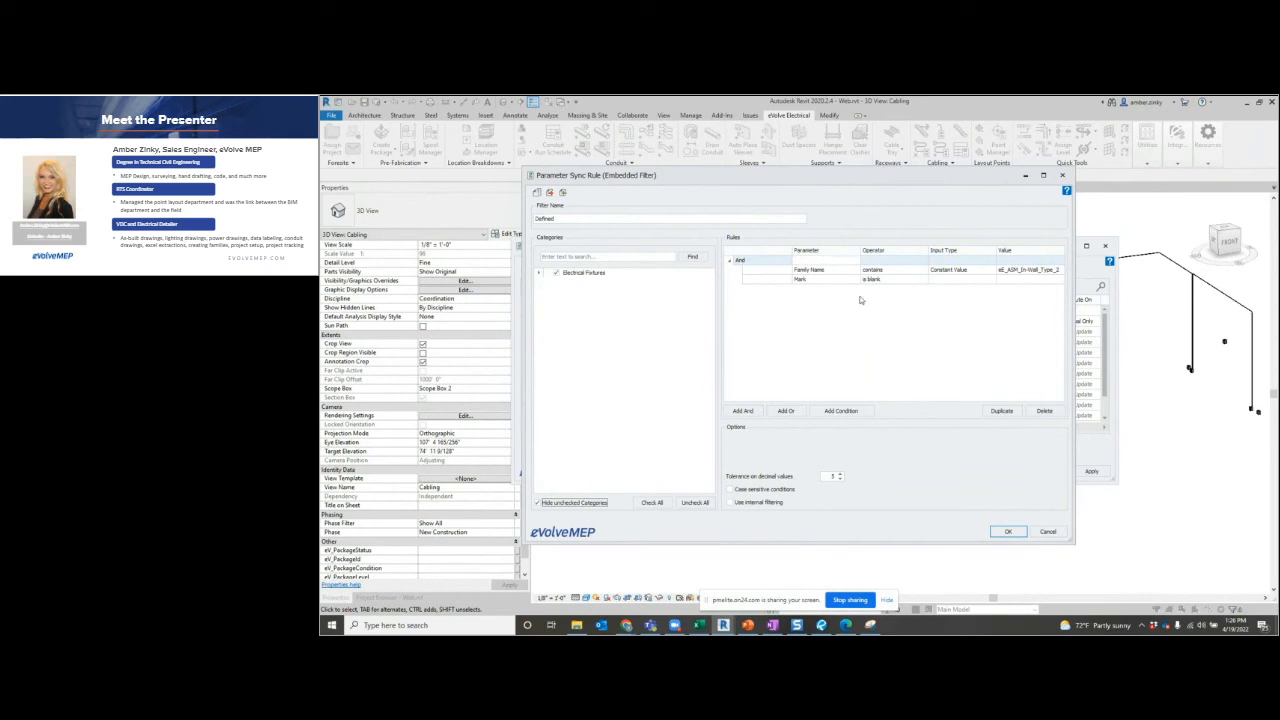
left_click(1008, 532)
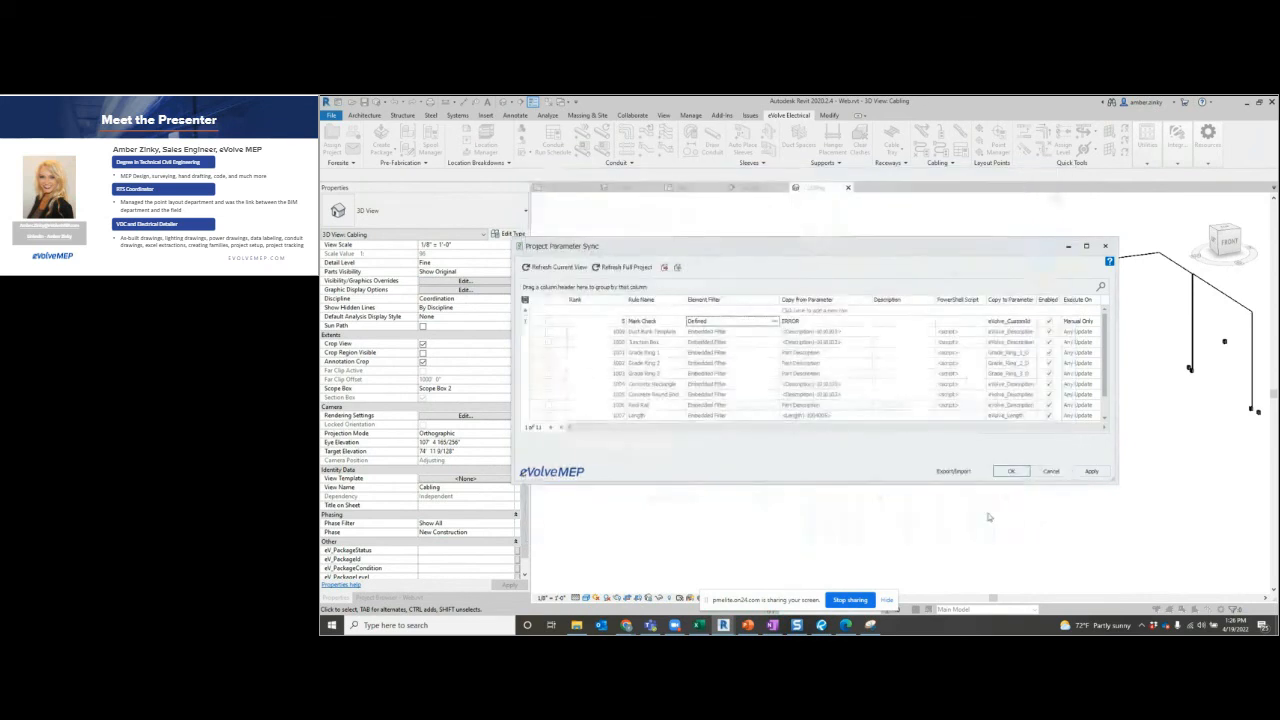
Try to run the Mark Check rule on the current view, and save the Project Parameter Sync changes.
left_click(549, 322)
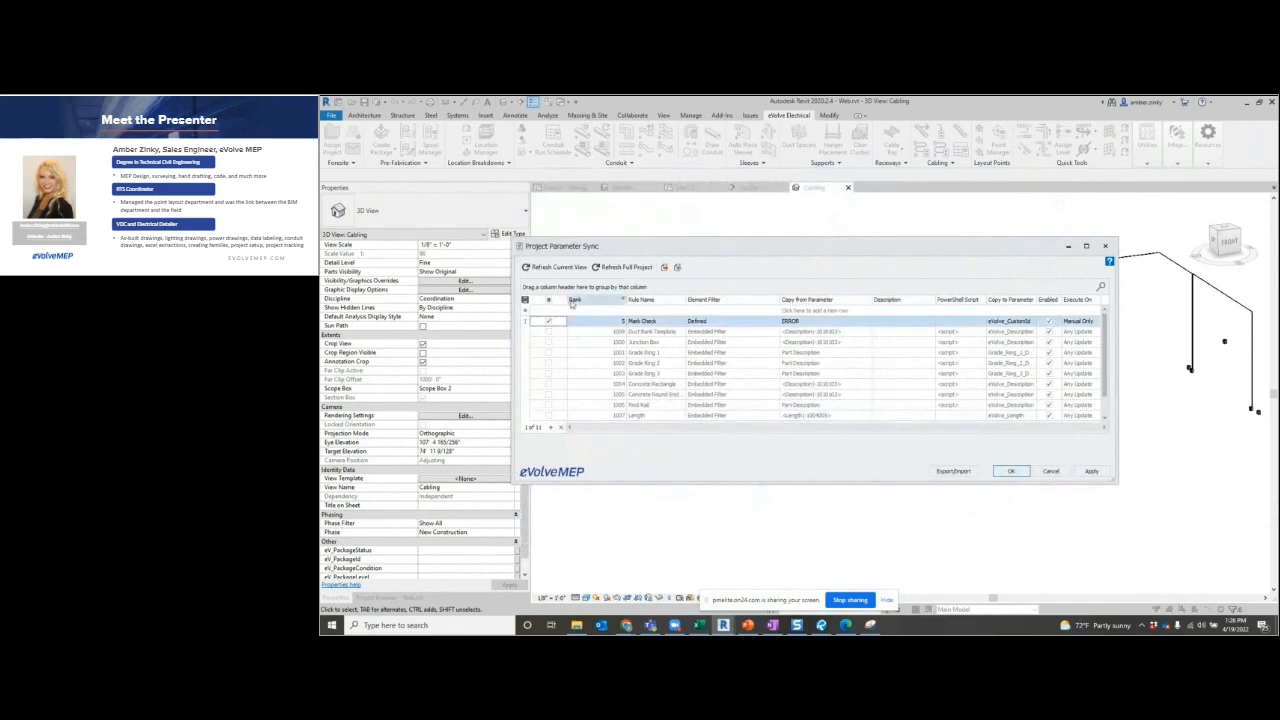
left_click(558, 267)
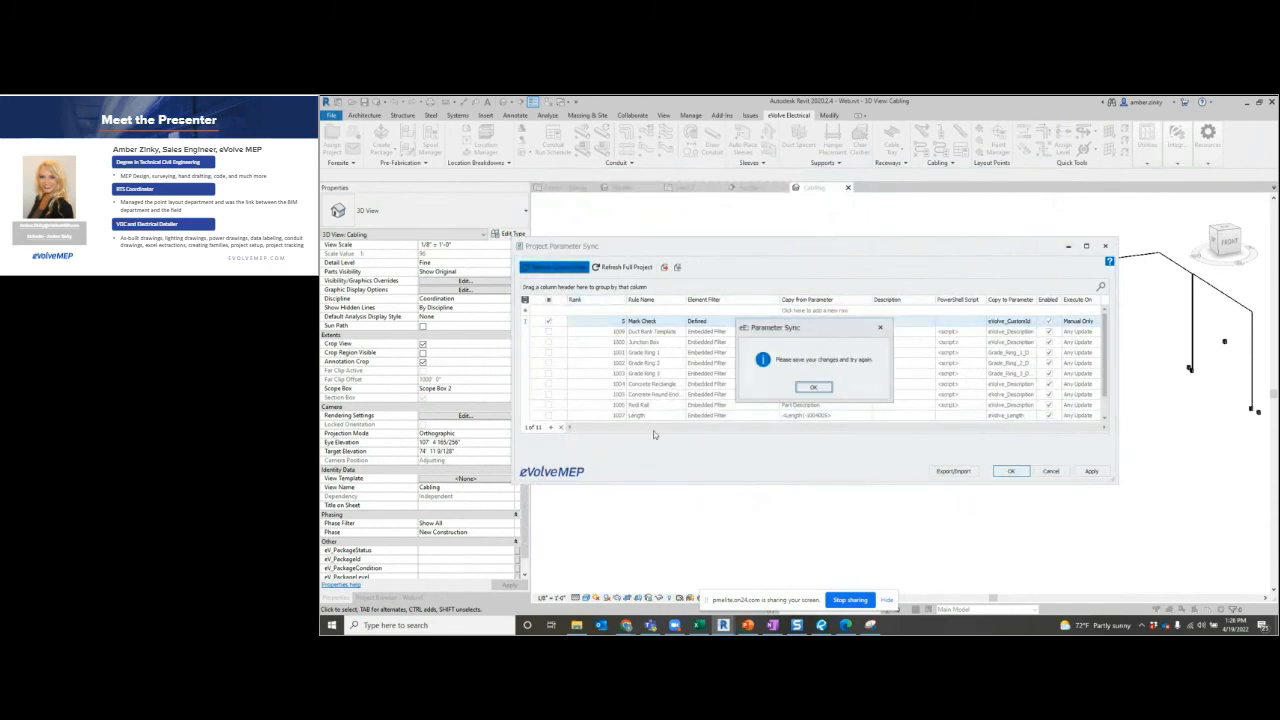
left_click(813, 387)
left_click(1011, 471)
Reopen Project Parameter Sync and refresh the current view with only the Mark Check rule selected.
left_click(1147, 138)
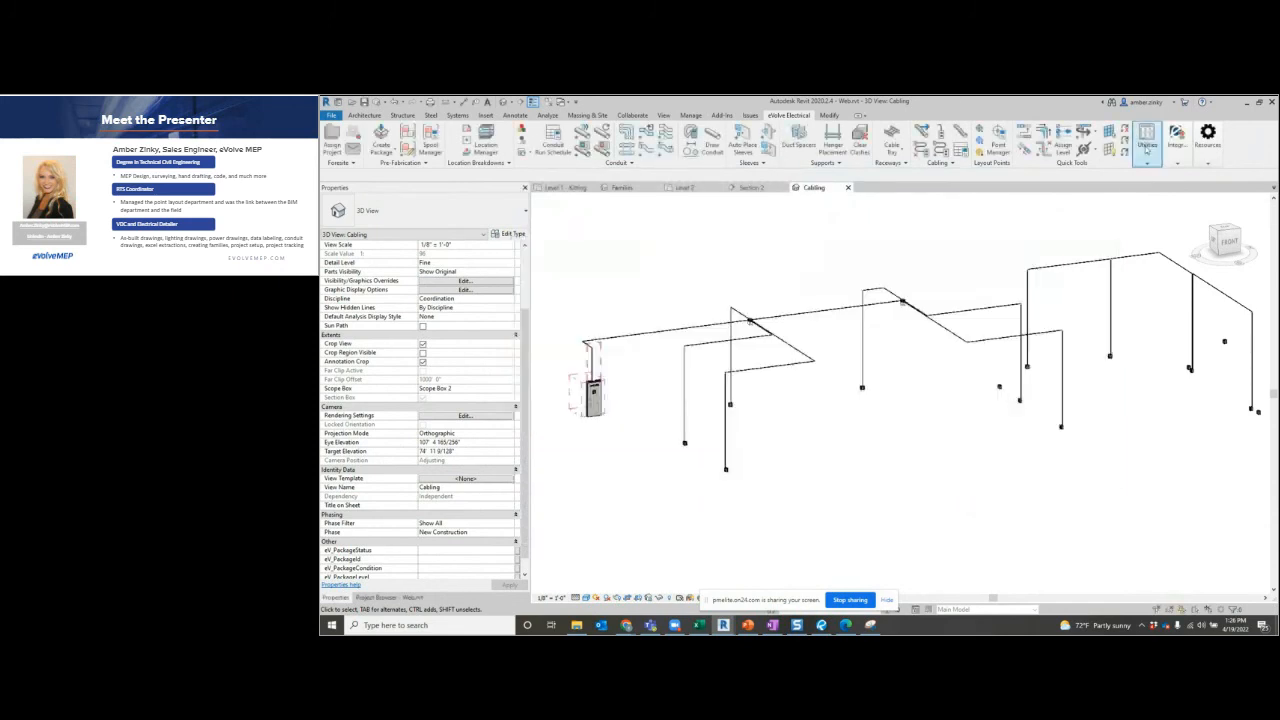
left_click(1170, 195)
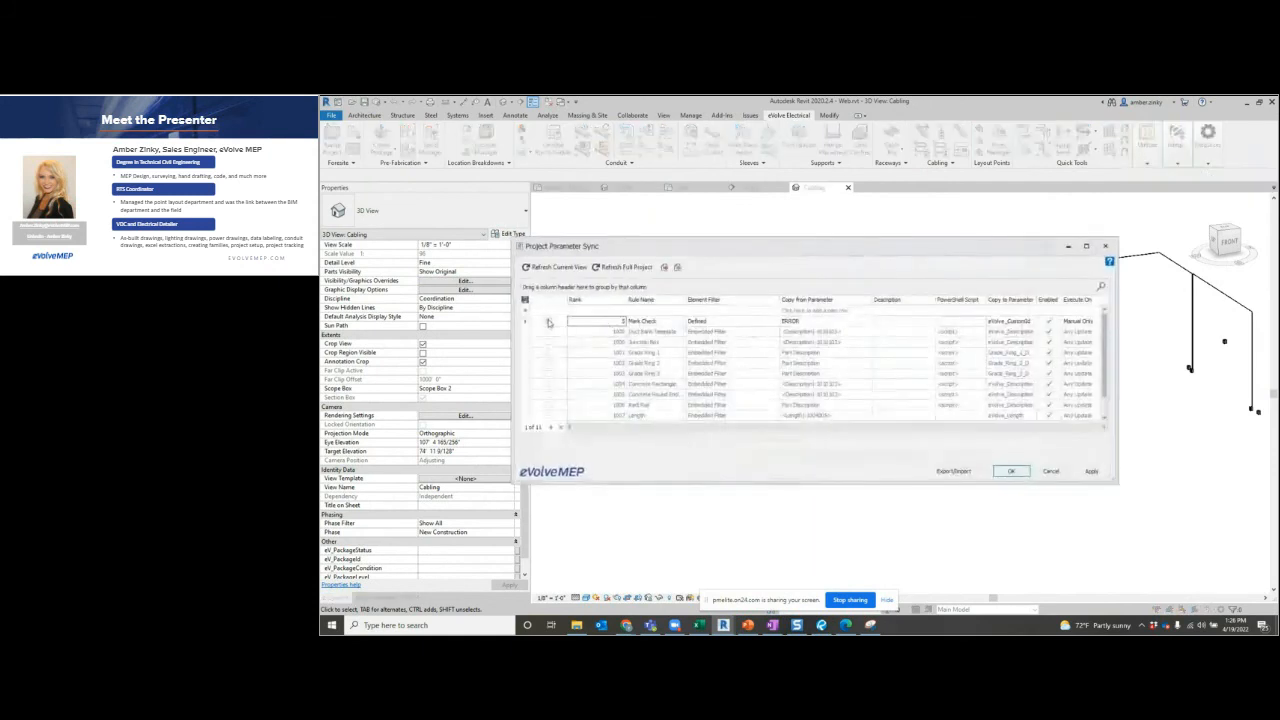
left_click(556, 268)
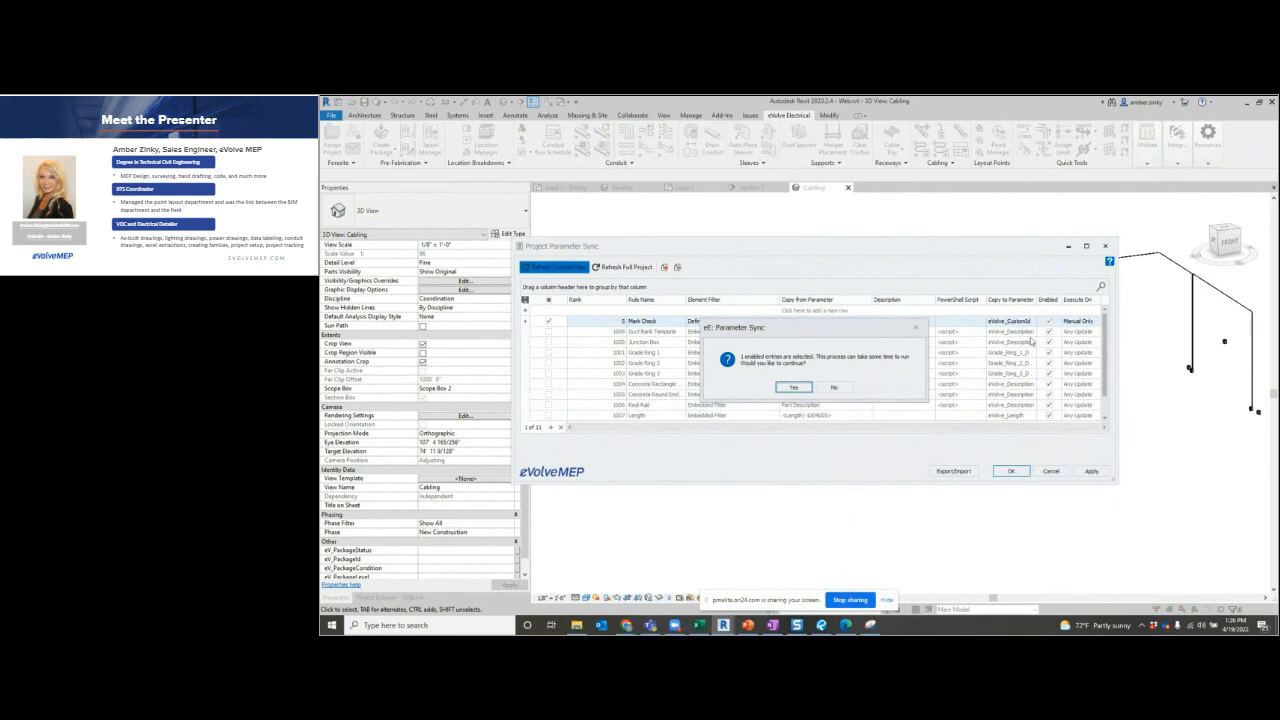
left_click(793, 387)
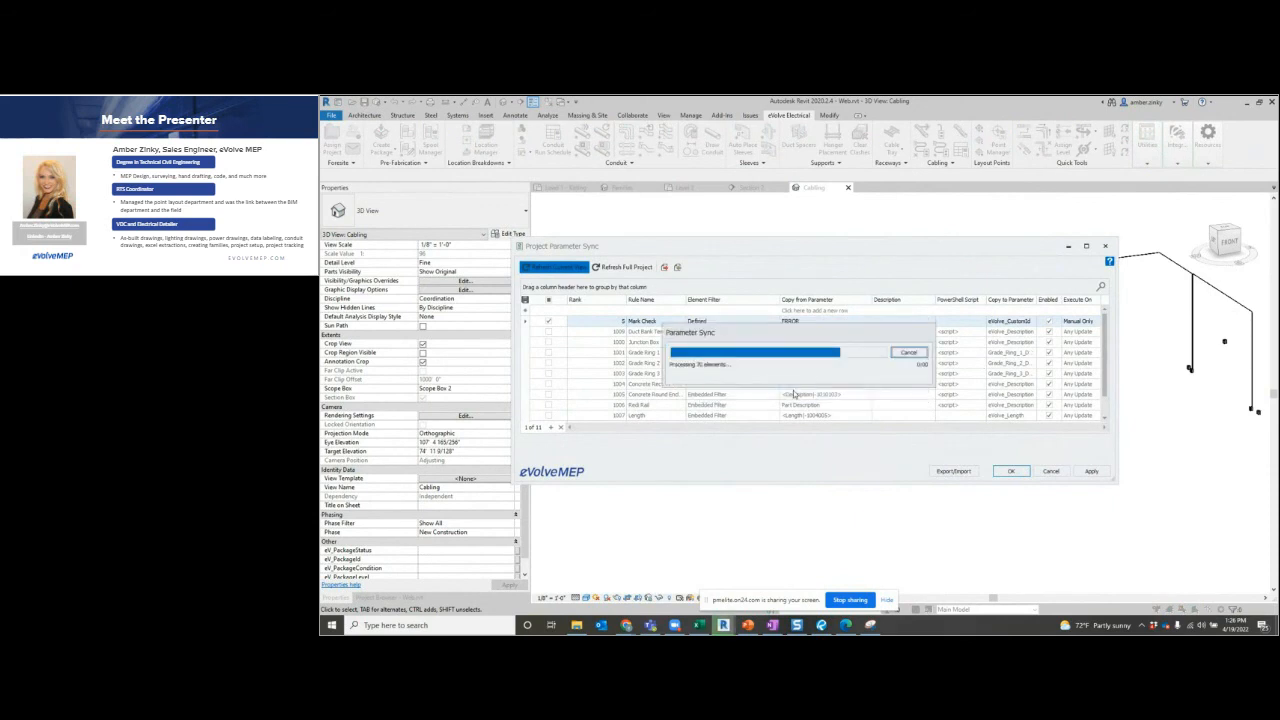
left_click(1018, 474)
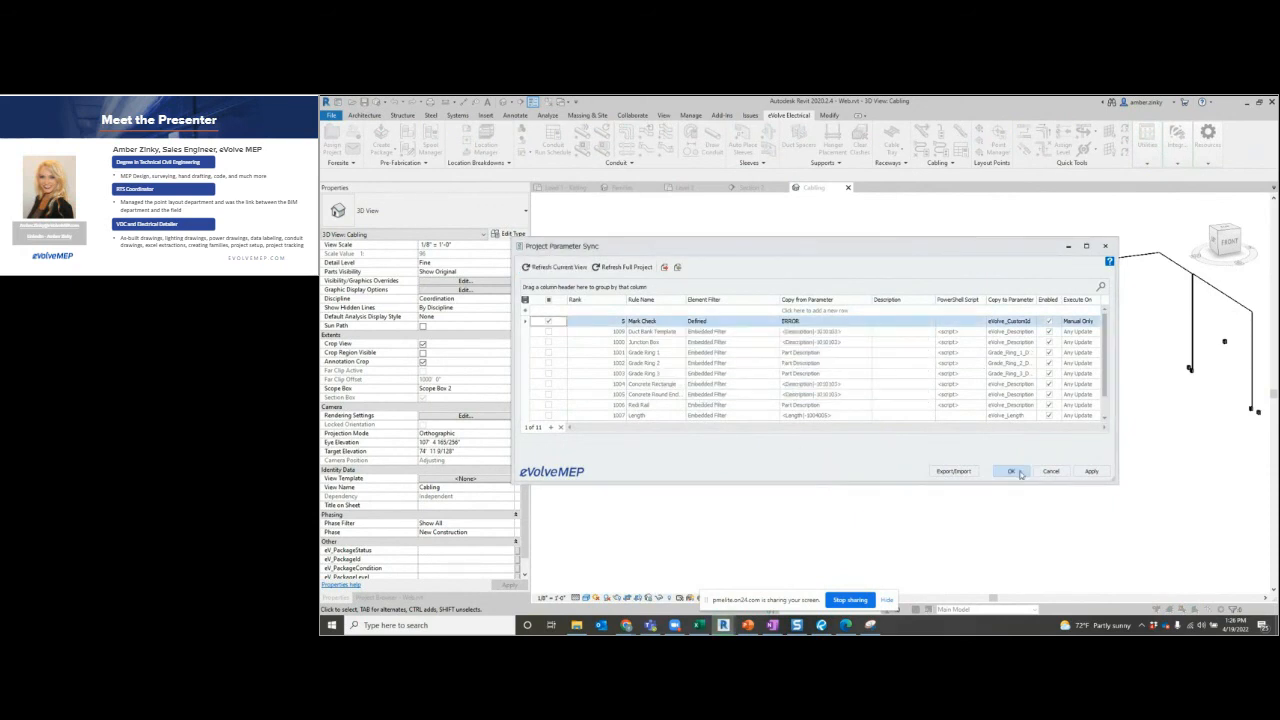
Inspect the eVolve_CustomId property of the red-highlighted electrical fixture at the end of the lowest cable drop.
scroll(716, 487, "up", 2)
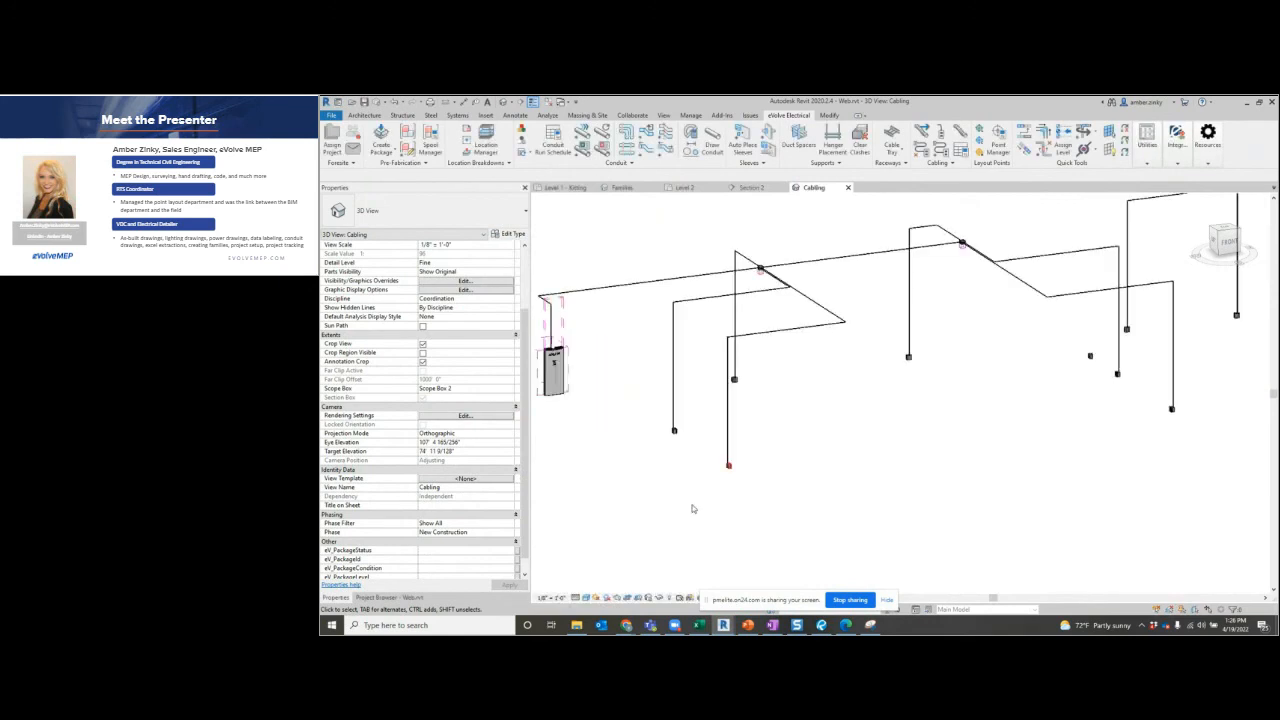
middle_click_drag(837, 463, 903, 466)
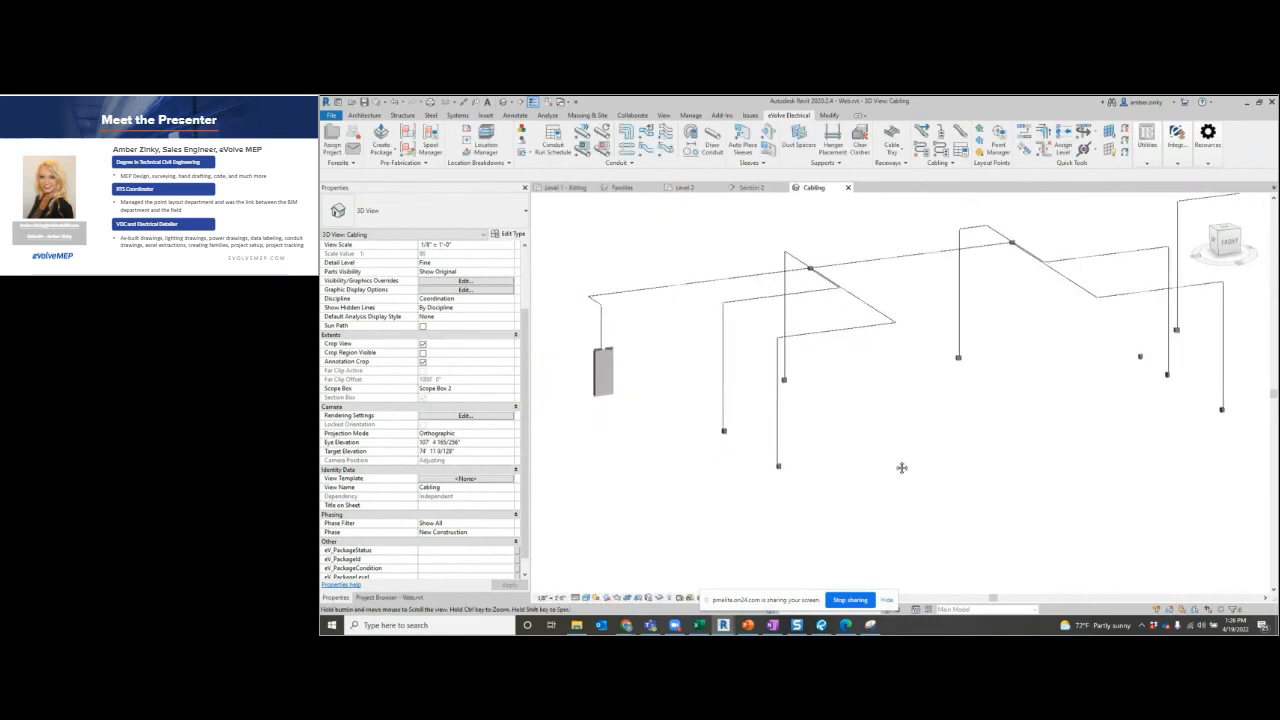
left_click(781, 475)
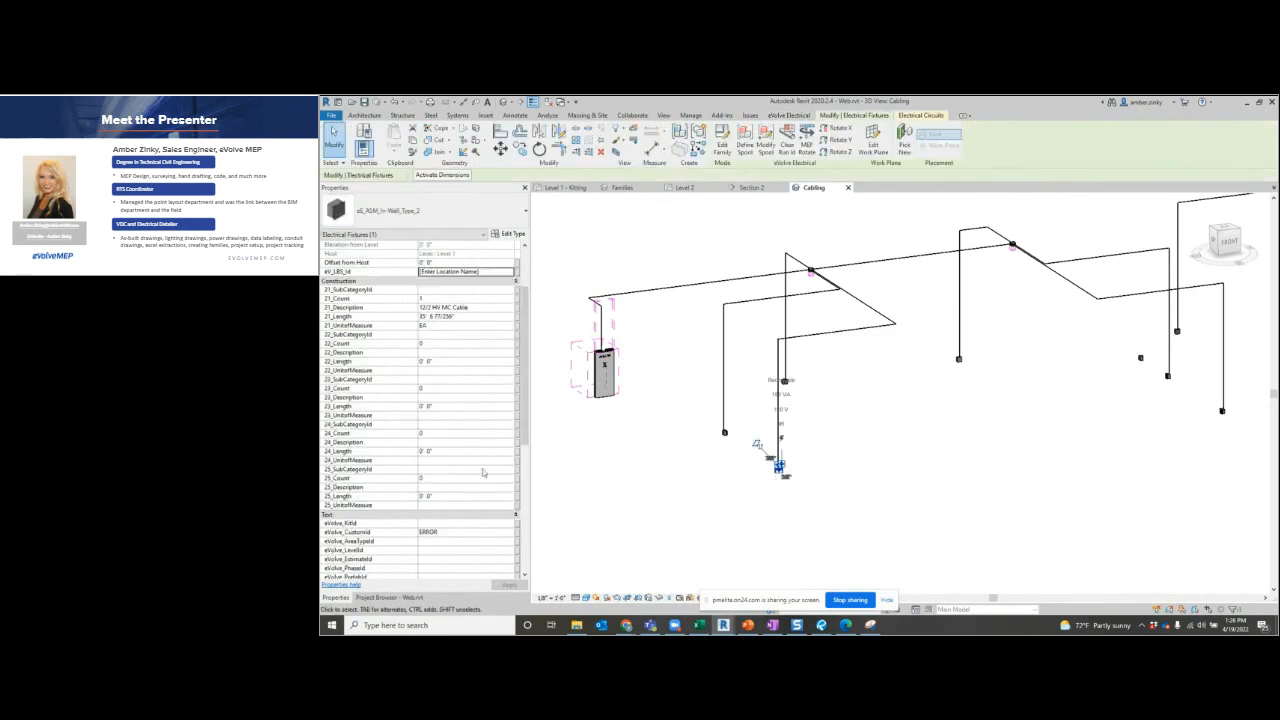
scroll(380, 508, "down", 2)
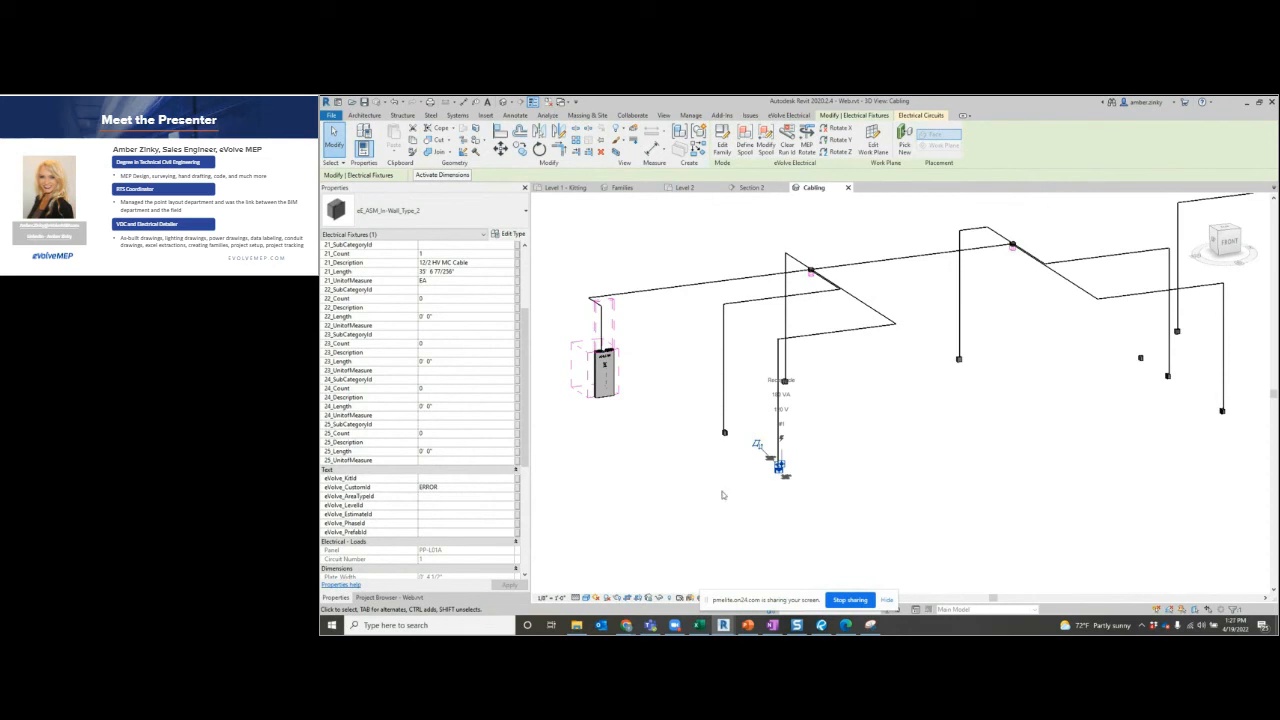
left_click(766, 520)
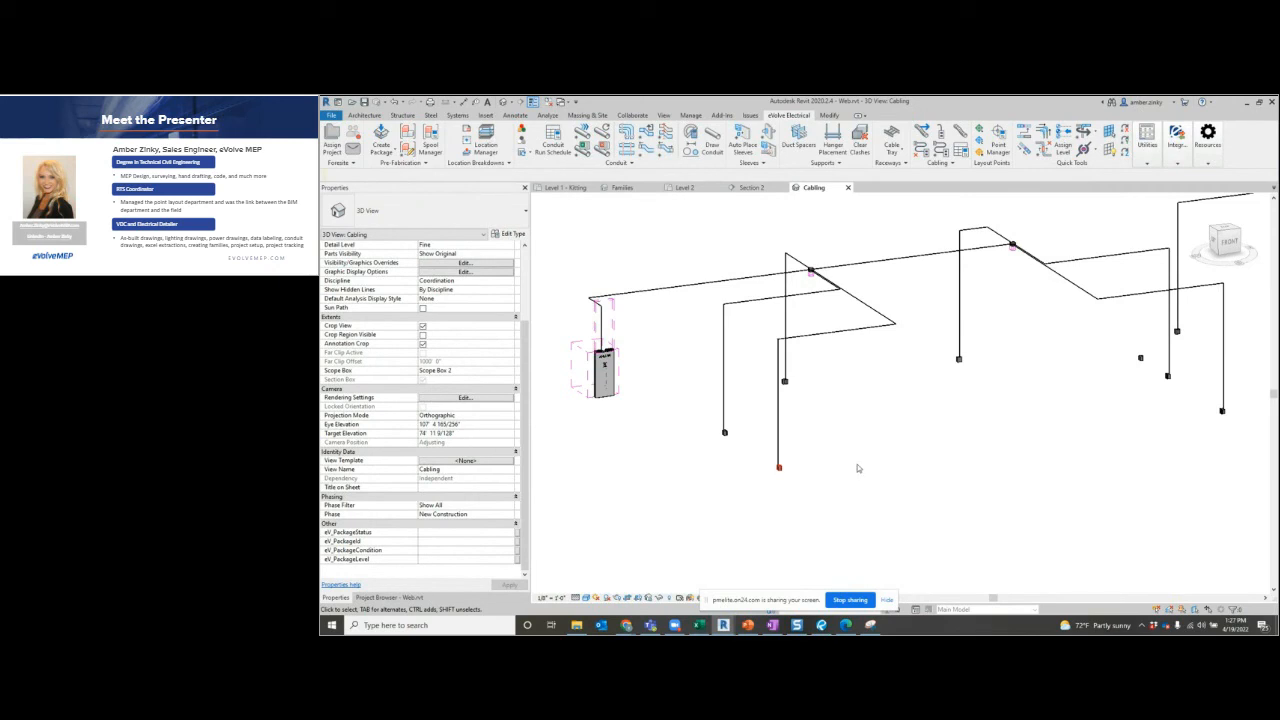
In the Section 2 view, move the fourth upper-row conduit up out of line and the sixth to the right and slightly up.
left_click(1148, 140)
left_click(748, 188)
scroll(787, 483, "up", 2)
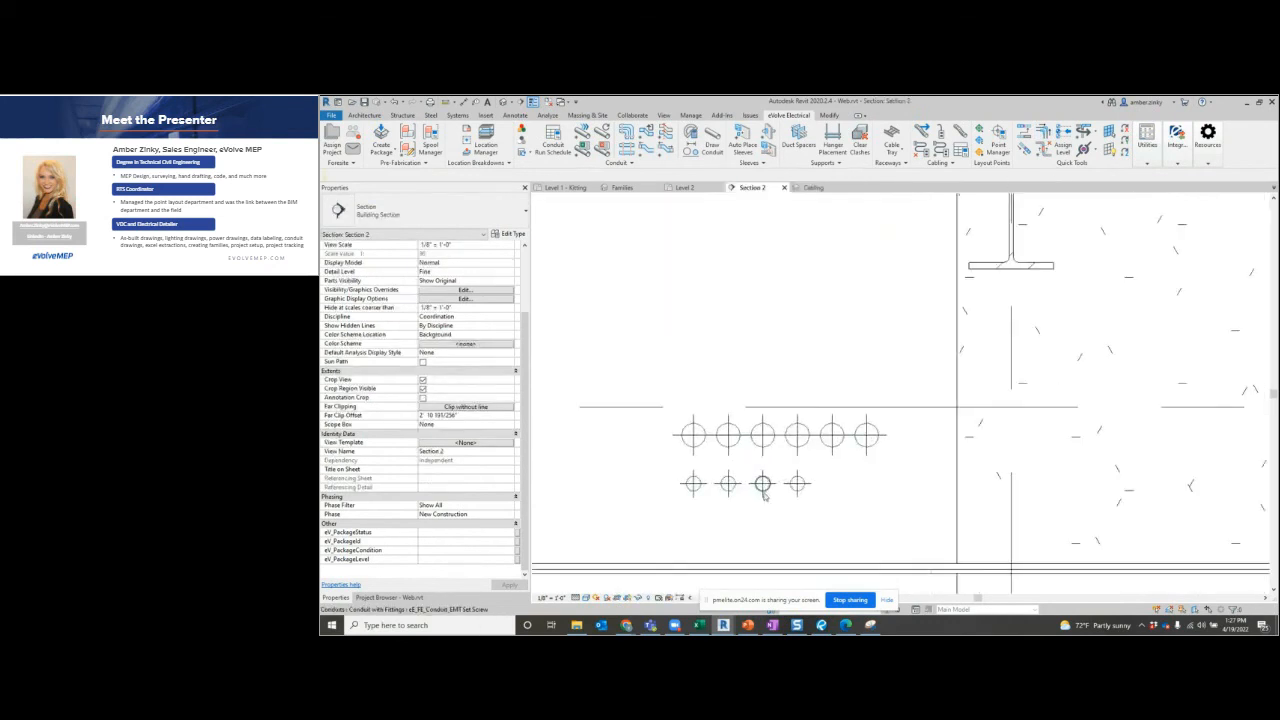
left_click(792, 446)
left_click_drag(825, 416, 836, 377)
key("m")
key("v")
left_click(912, 447)
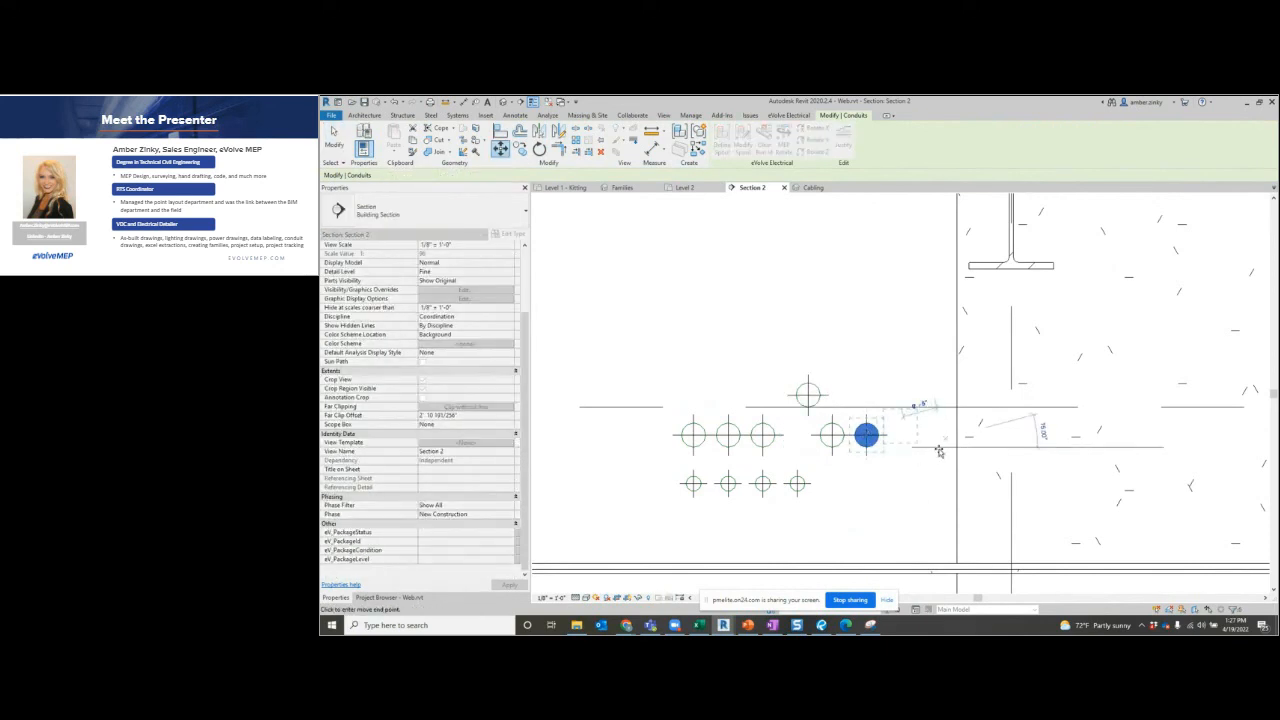
left_click(945, 438)
Shift the fifth conduit of the upper row slightly to the right at the same elevation.
left_click(836, 447)
key("m")
key("v")
left_click(850, 457)
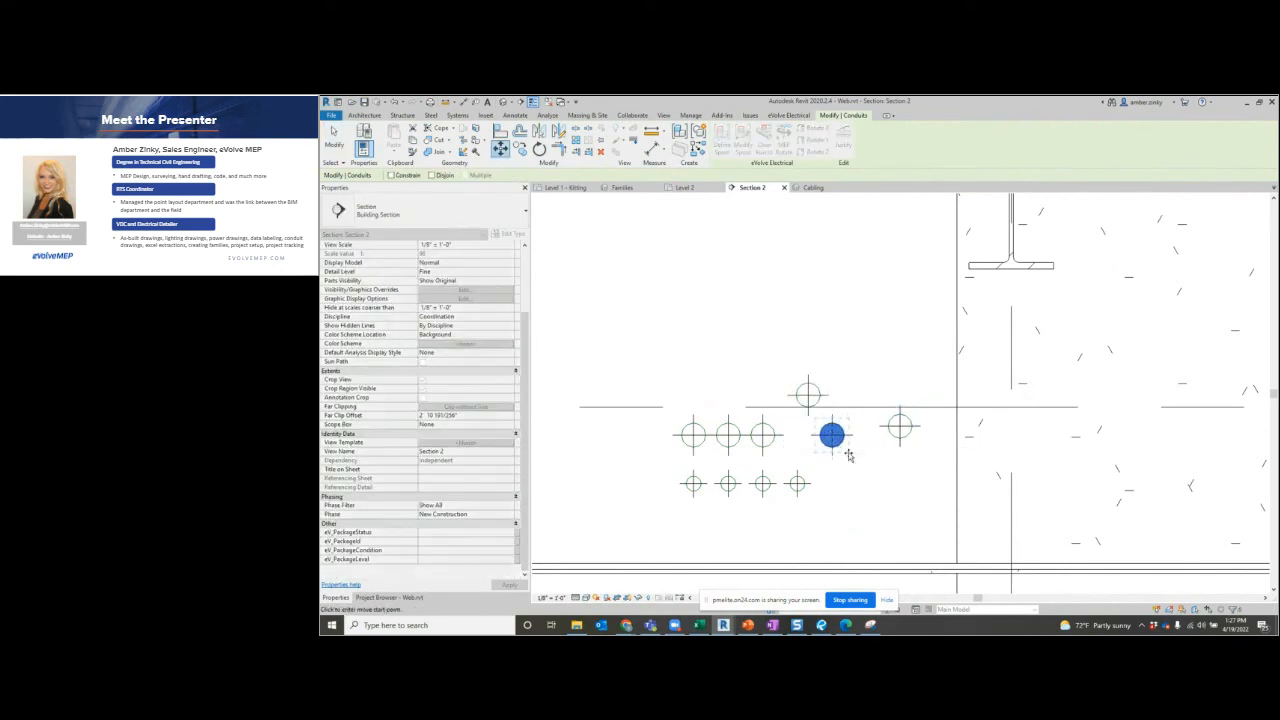
left_click(863, 457)
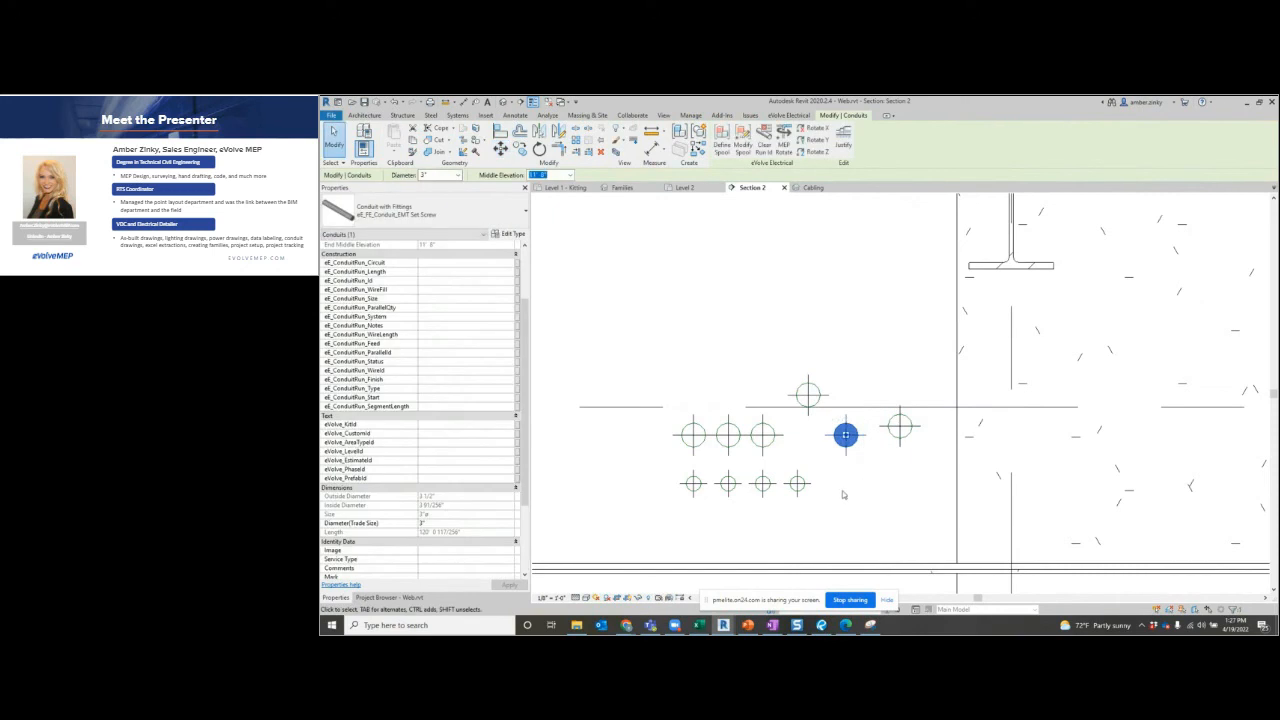
Move the second upper-row conduit up and the last lower-row conduit down, out of their rows.
left_click(733, 451)
key("m")
key("v")
left_click(728, 415)
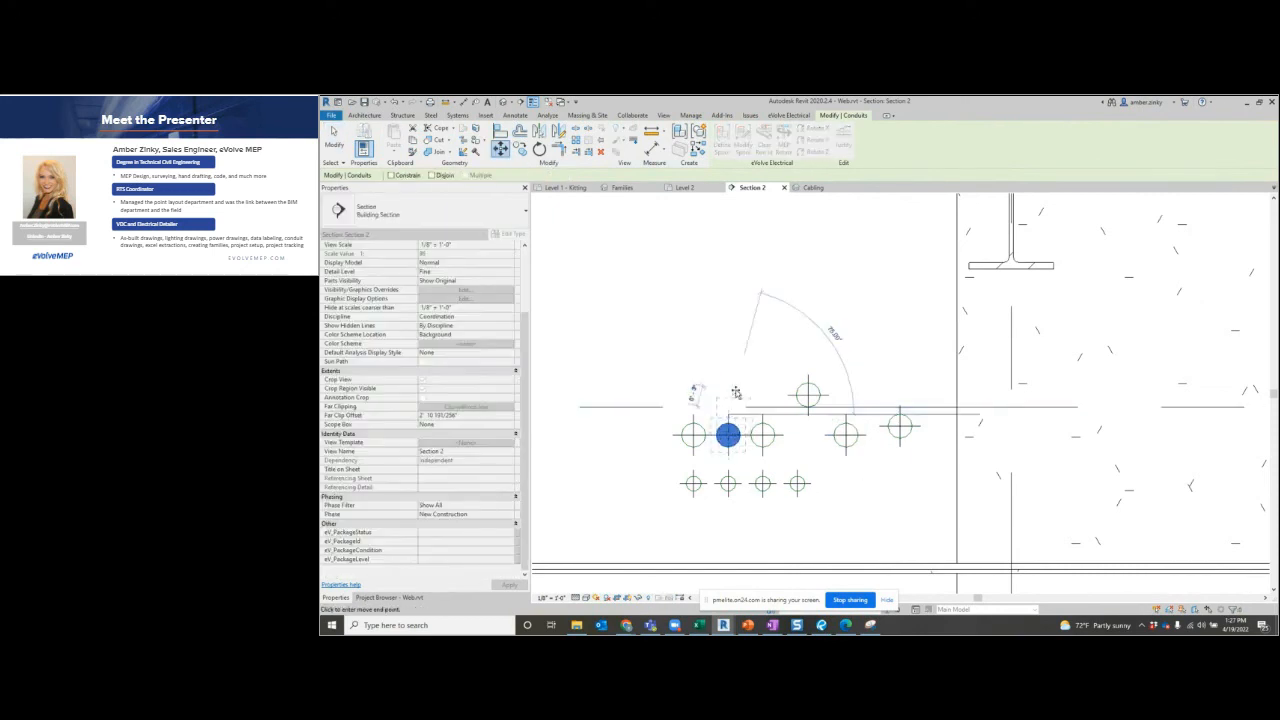
left_click(737, 382)
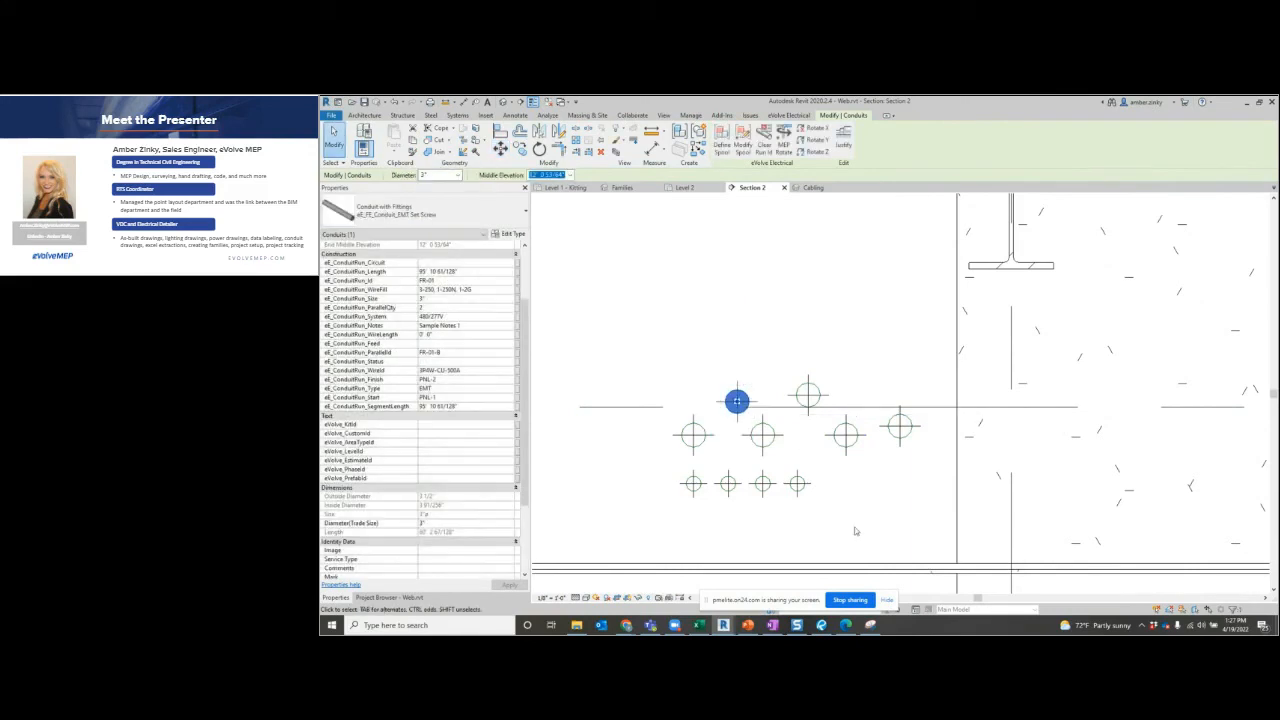
left_click(812, 486)
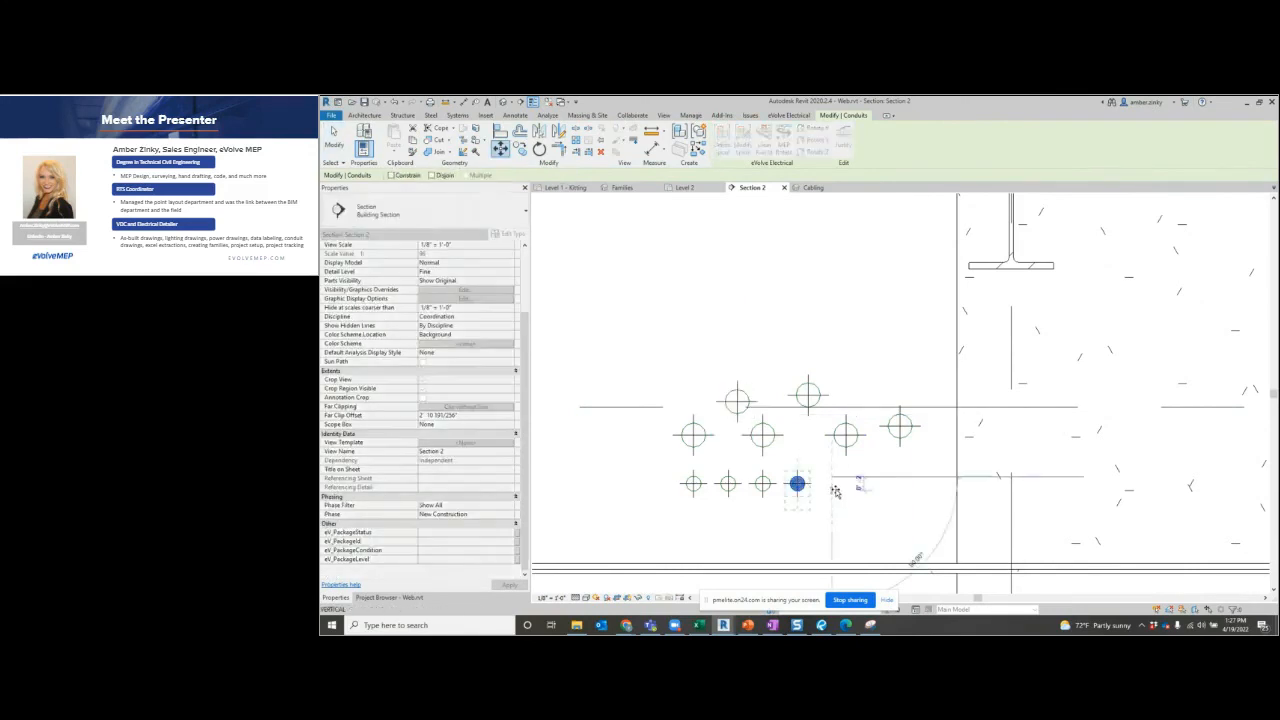
left_click(640, 390)
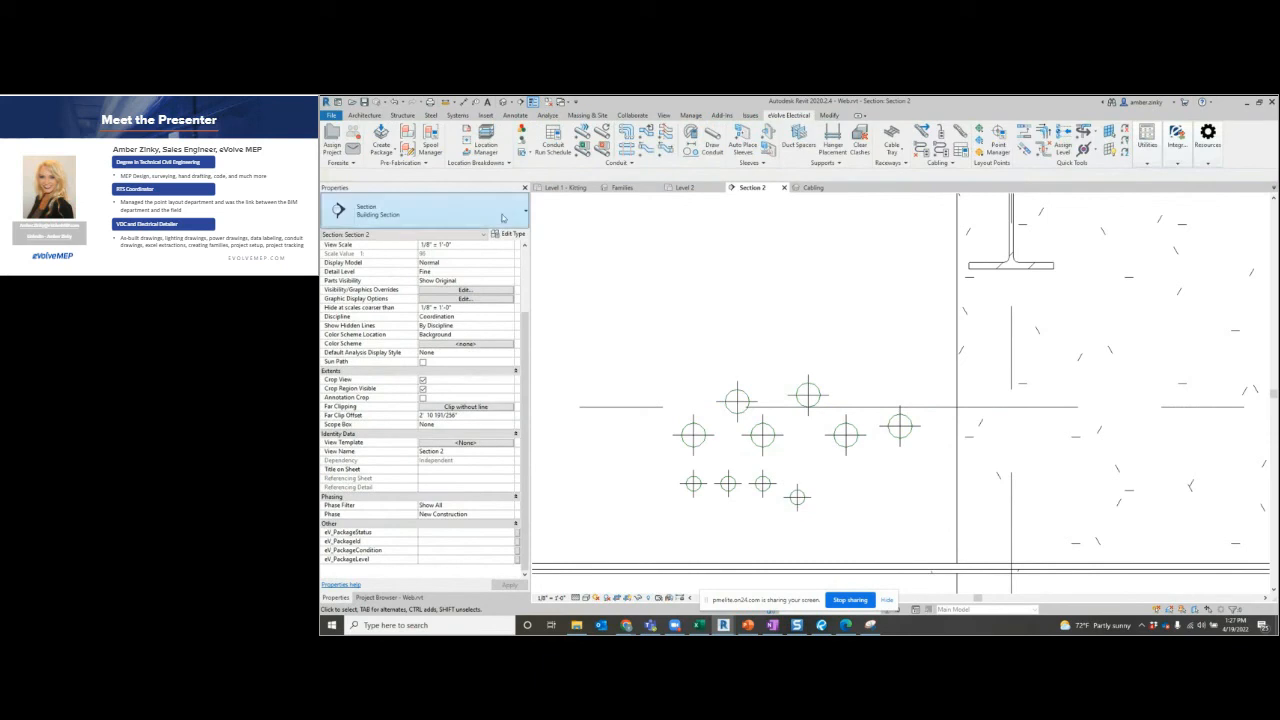
Open the conduit Alignment Settings and toggle Apply Elevation Alignment off and back on.
left_click(687, 150)
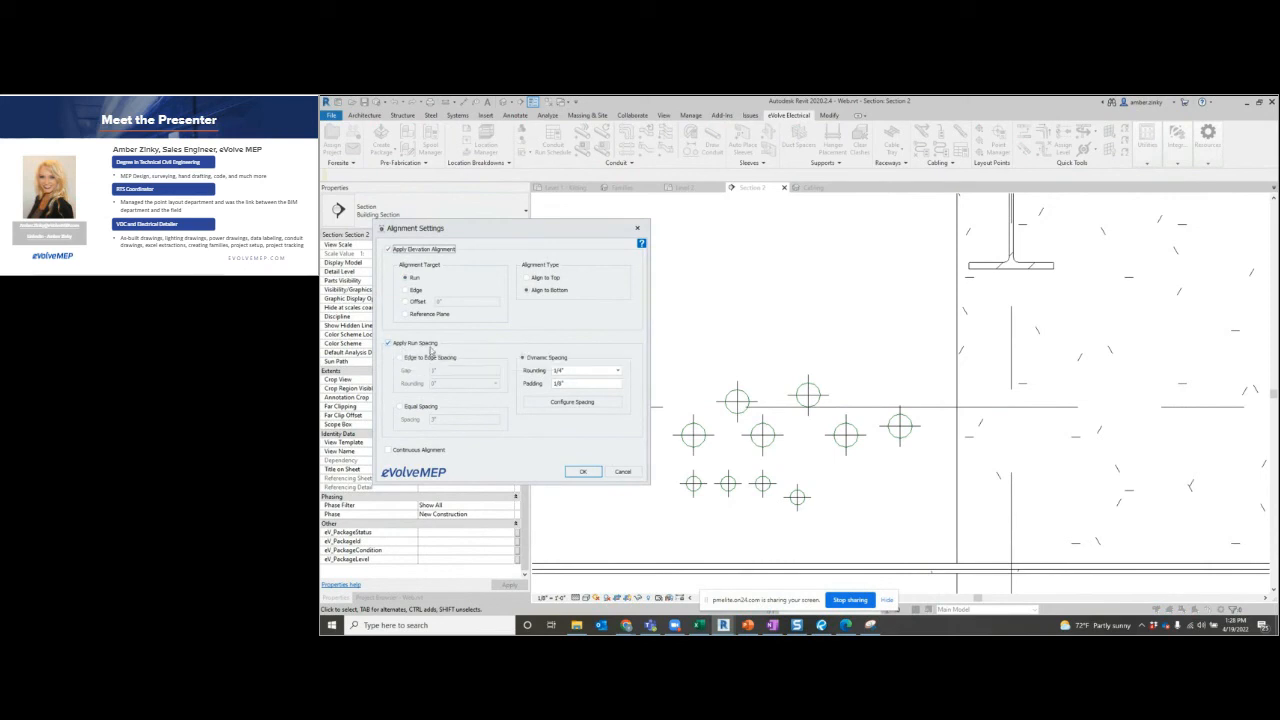
left_click(388, 249)
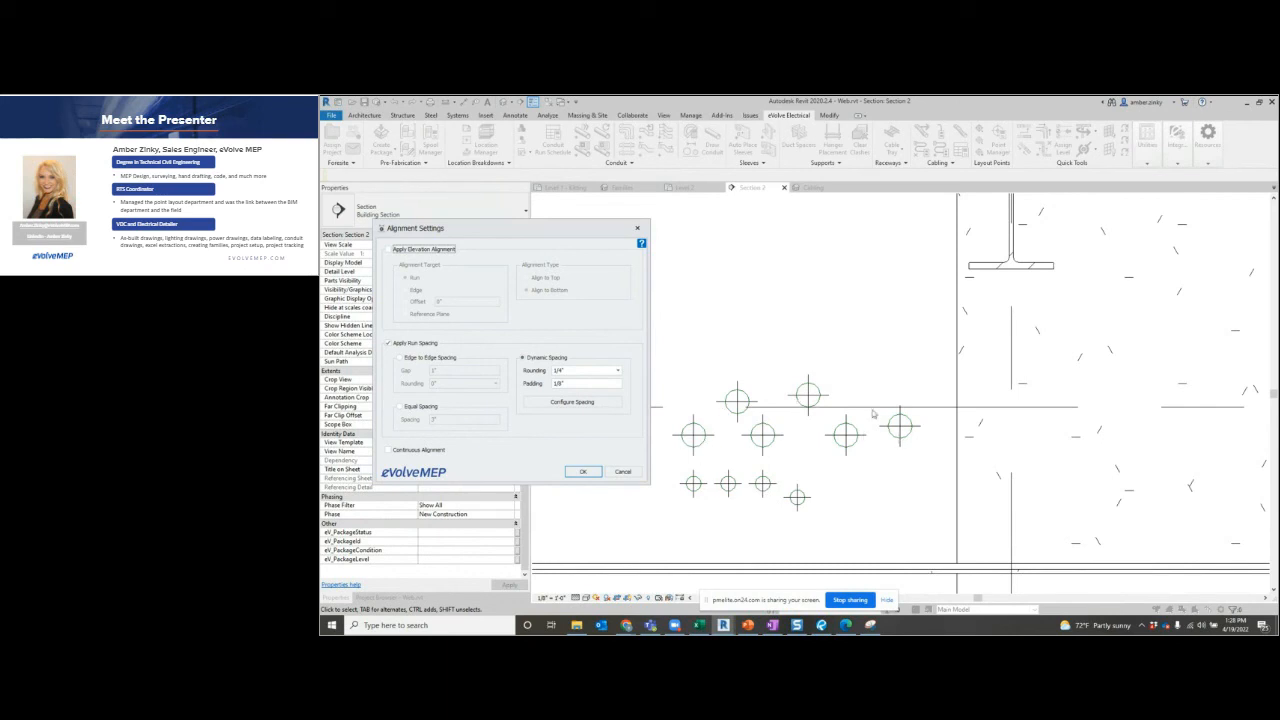
left_click(393, 251)
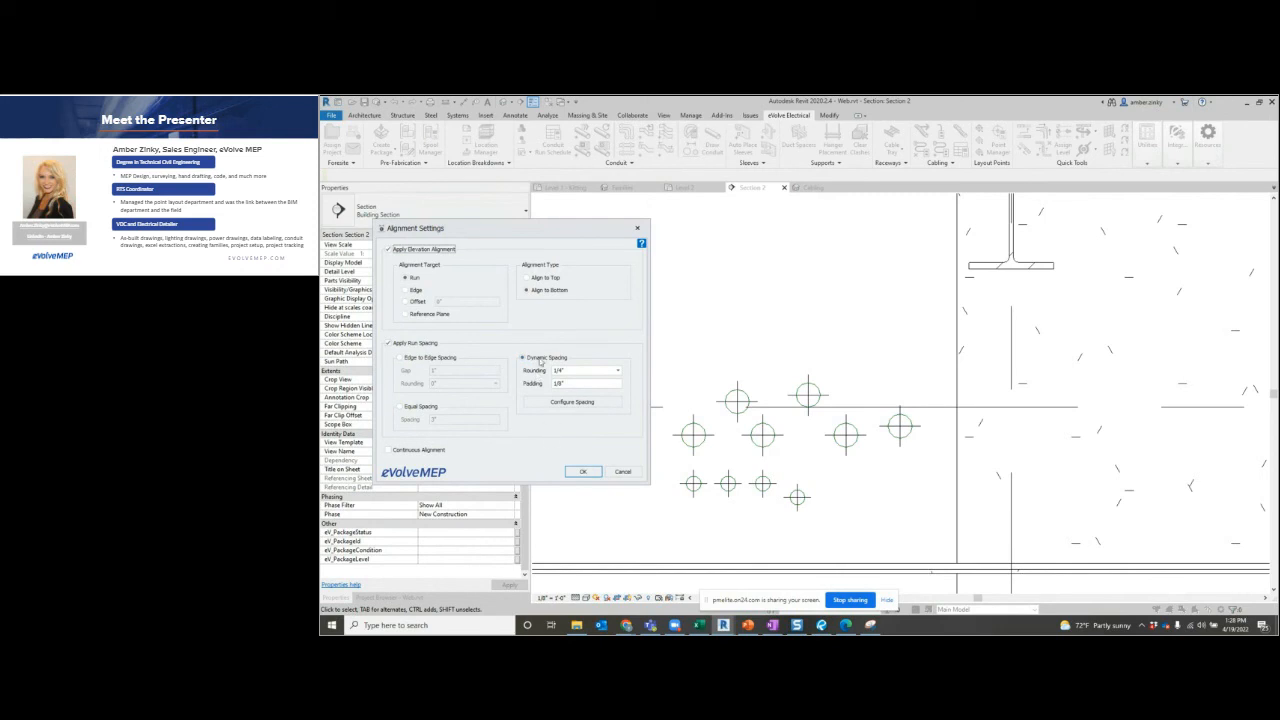
Examine the project's horizontal spacing table by conduit size that Dynamic Spacing uses.
left_click(559, 408)
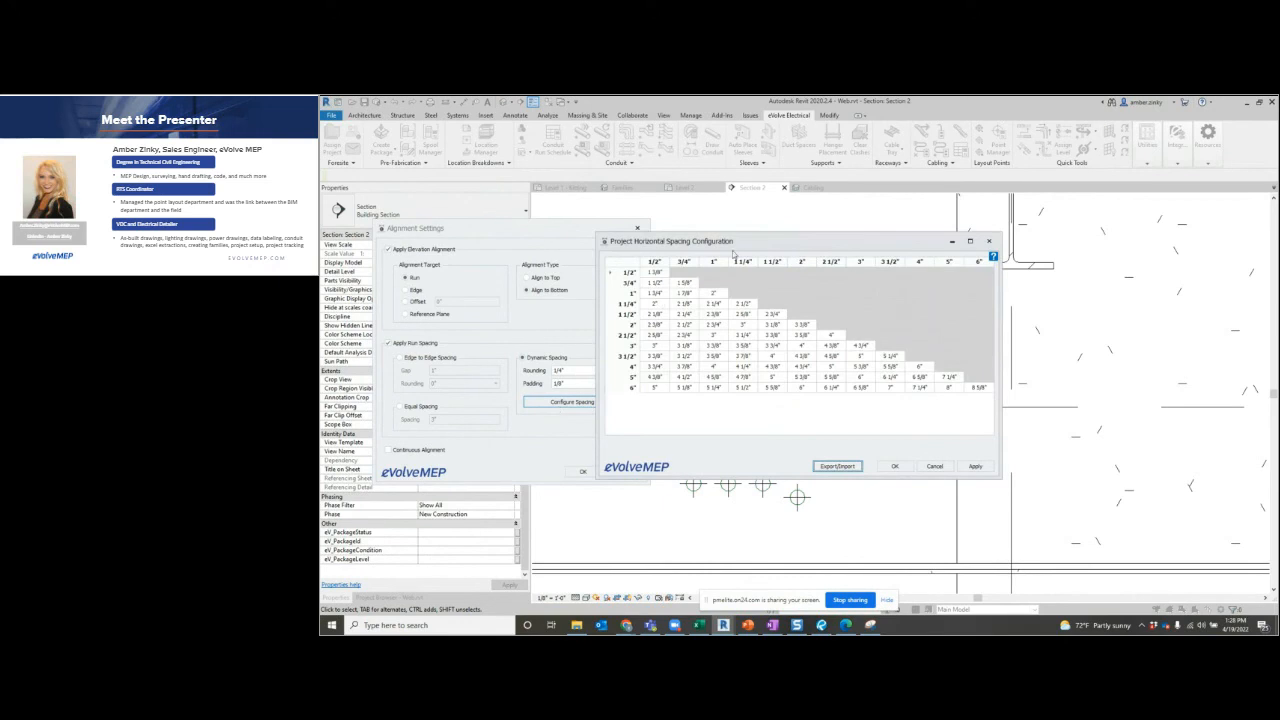
left_click(706, 324)
double_click(712, 325)
left_click(713, 326)
left_click(895, 467)
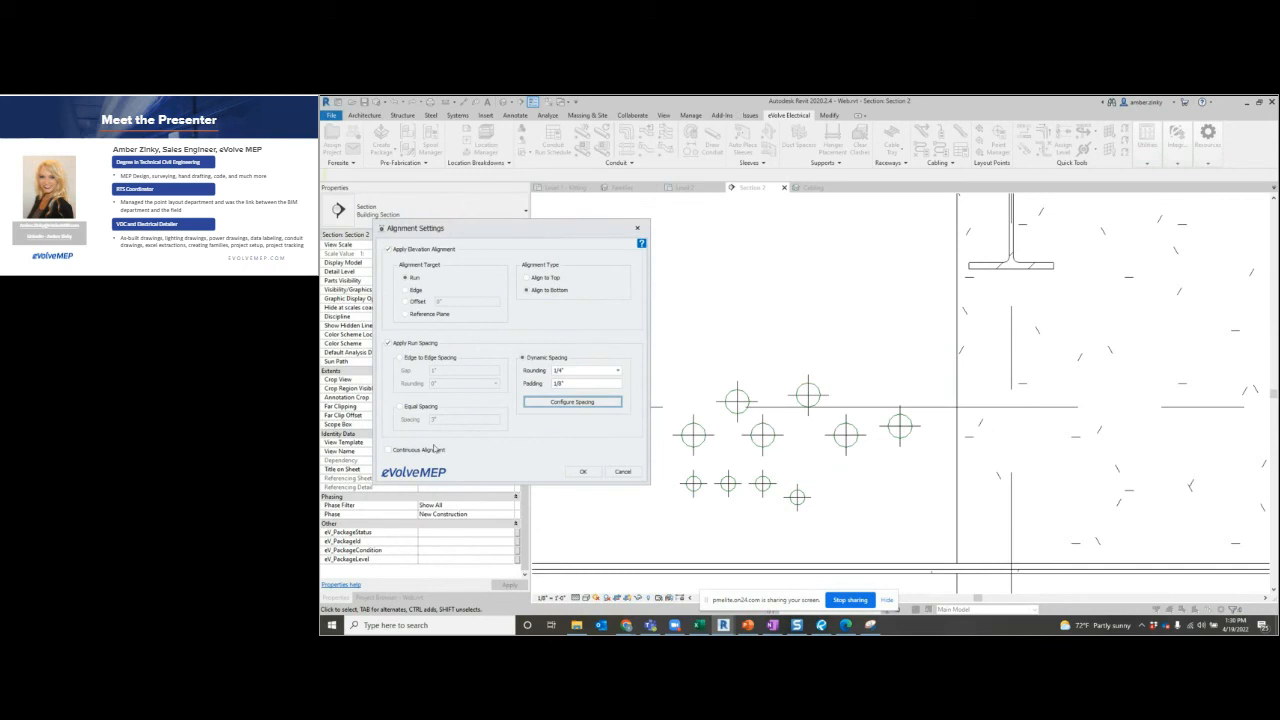
Enable Continuous Alignment and align the five other large conduits to the leftmost upper-row conduit with dynamic run spacing.
left_click(401, 452)
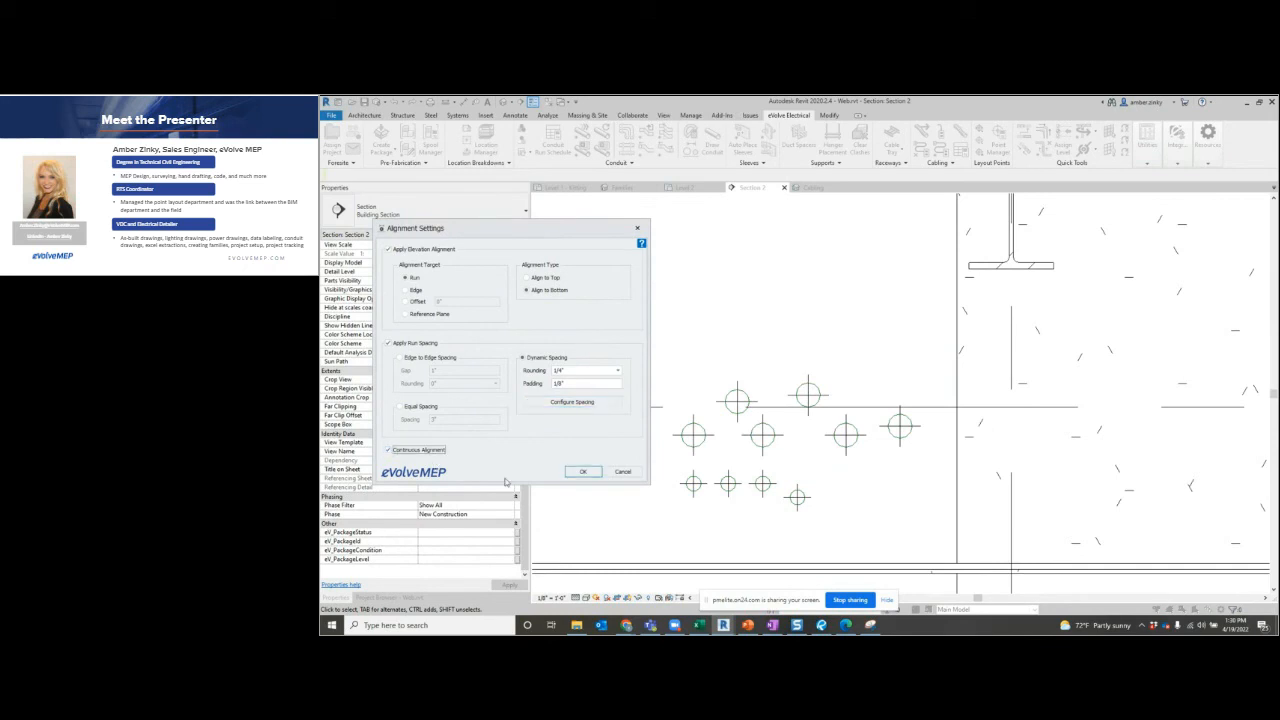
left_click(588, 473)
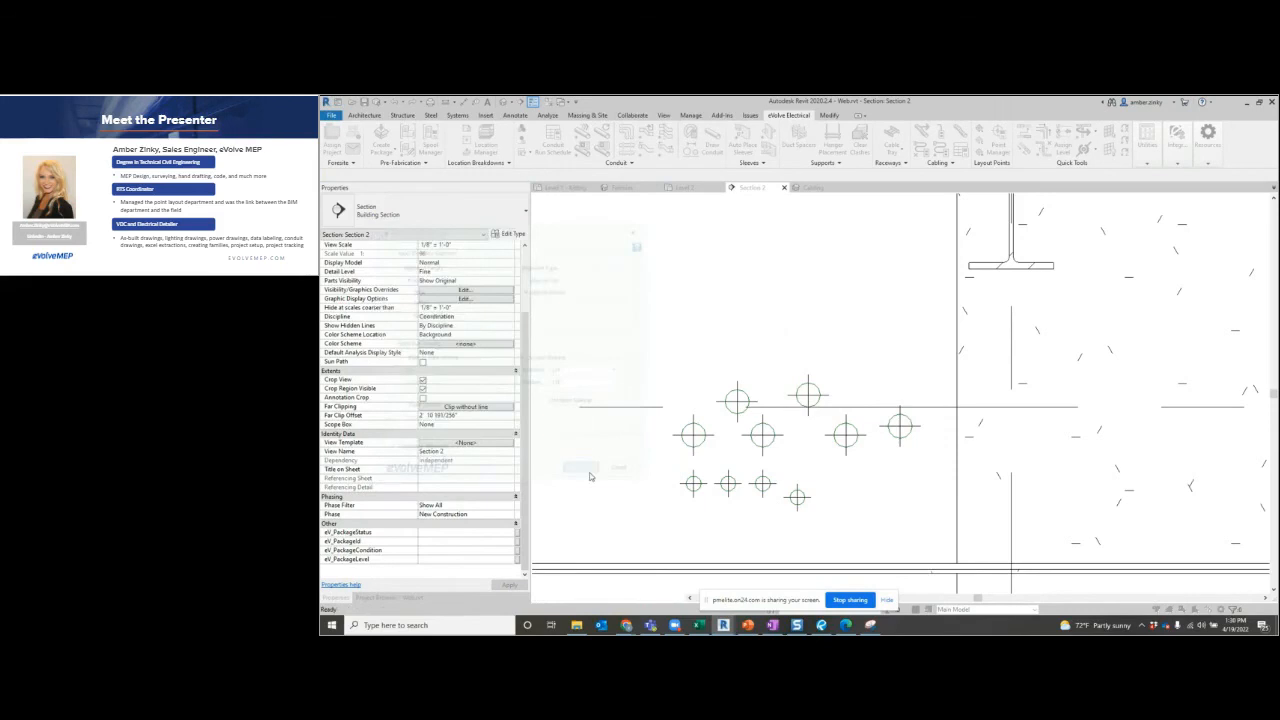
left_click_drag(708, 342, 936, 458)
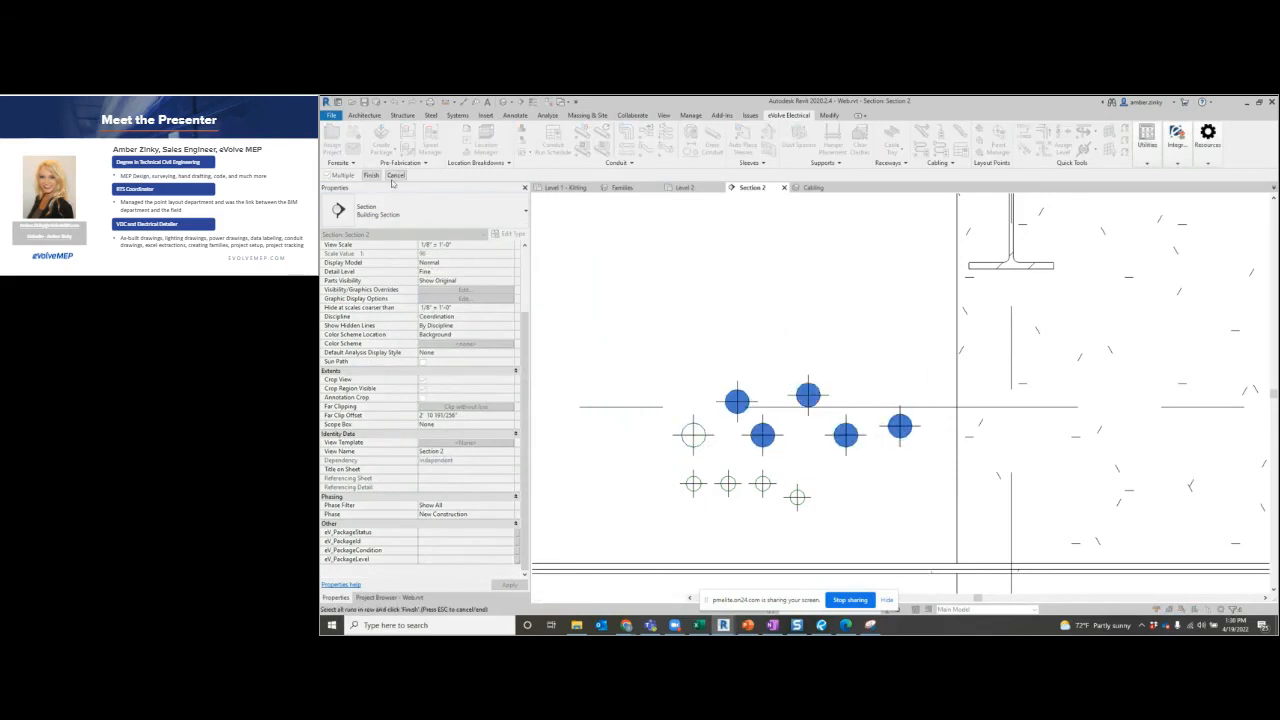
left_click(371, 175)
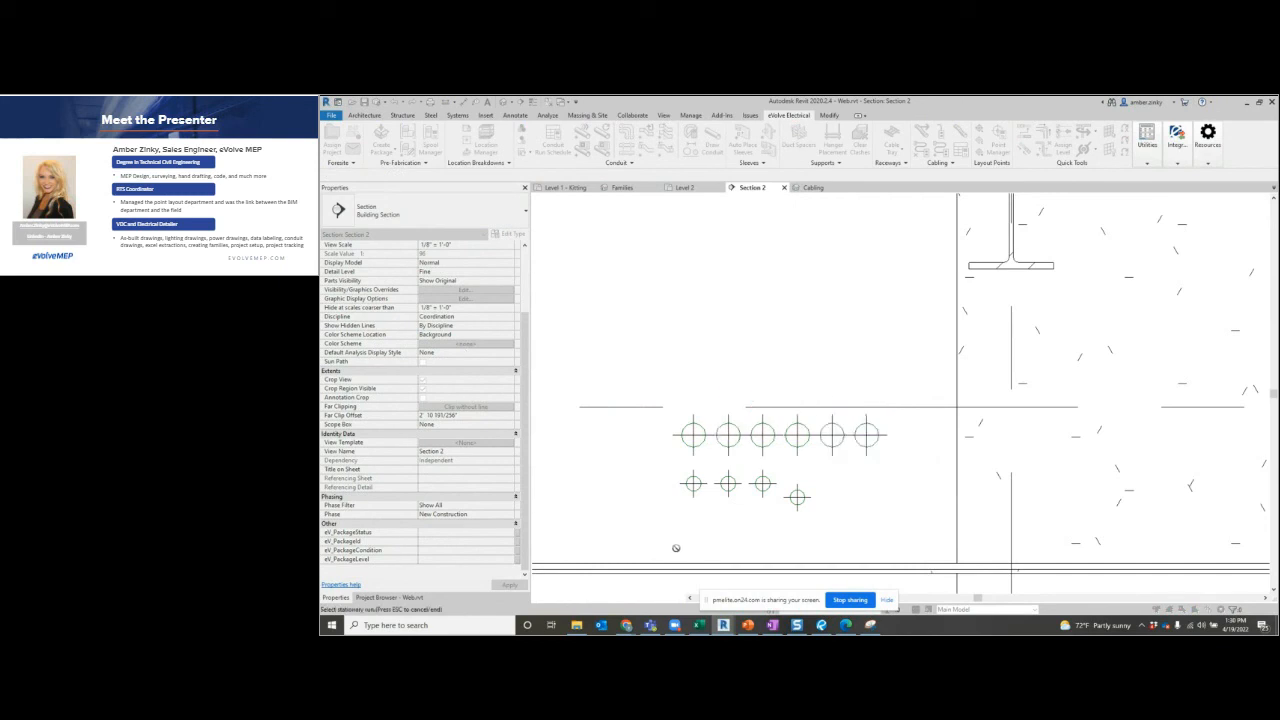
Align the small lower-row conduits to the leftmost one with dynamic run spacing and end the alignment.
left_click(692, 505)
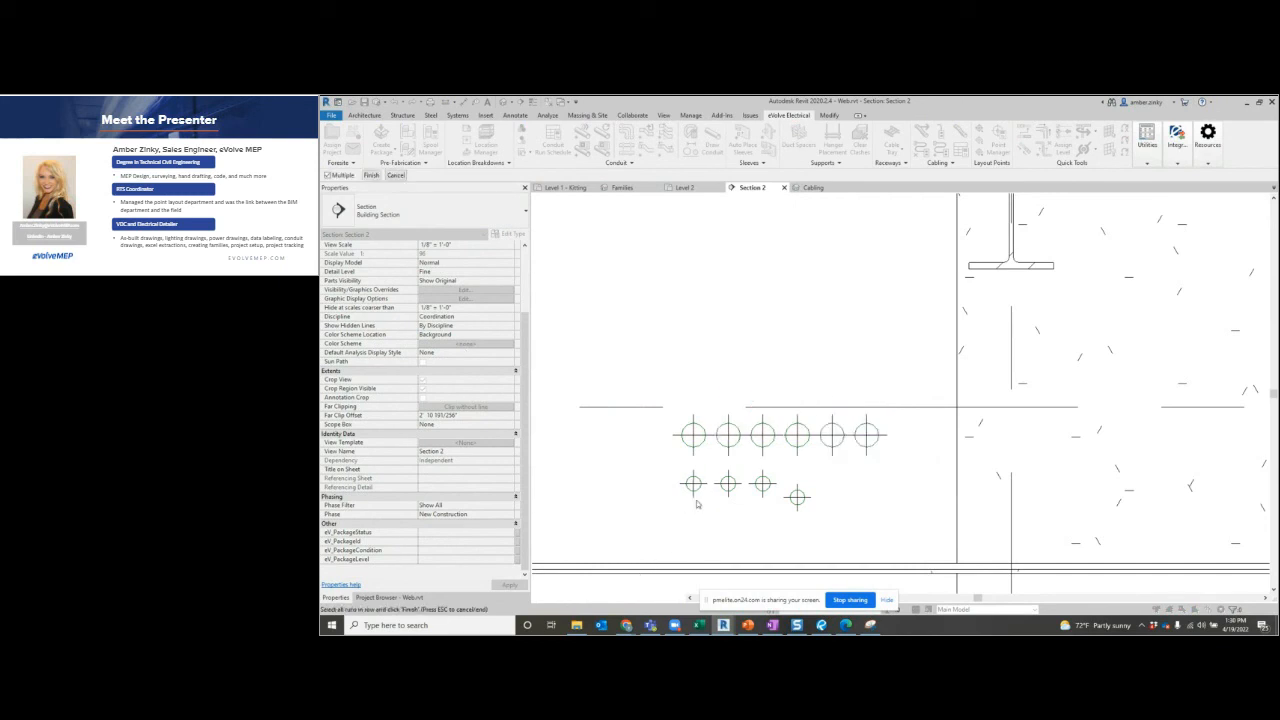
left_click_drag(673, 467, 811, 511)
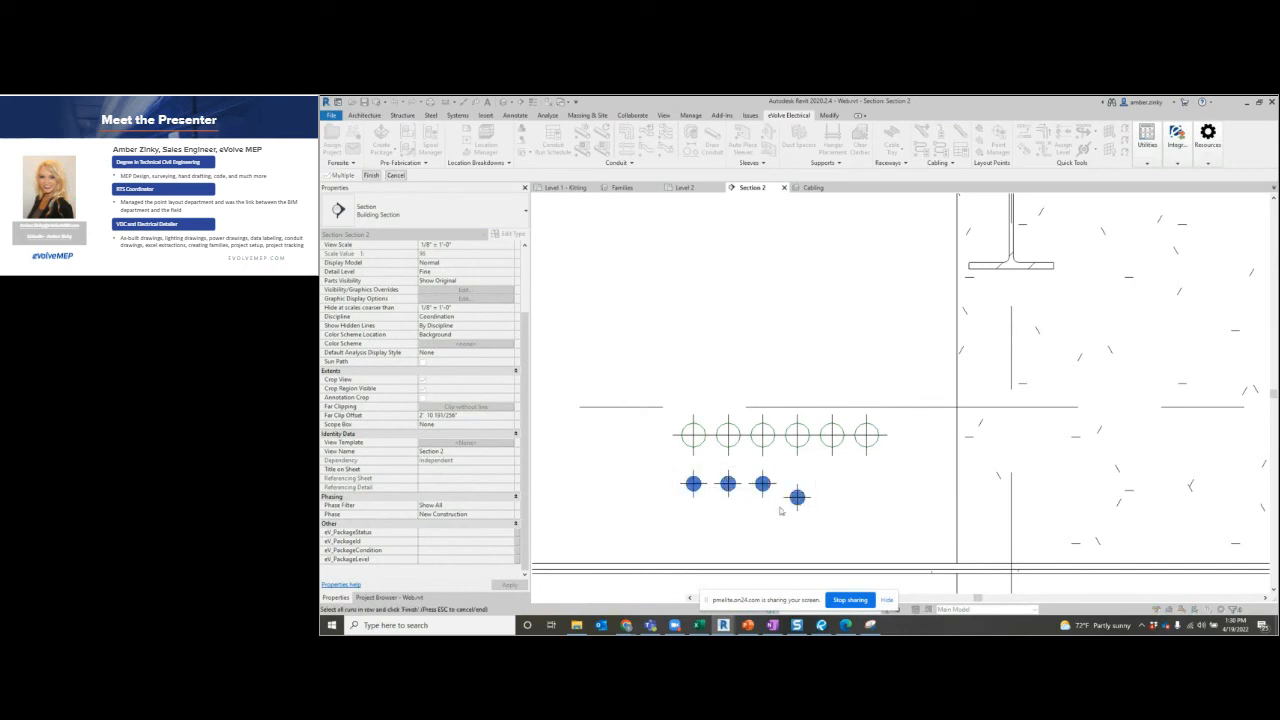
left_click(371, 175)
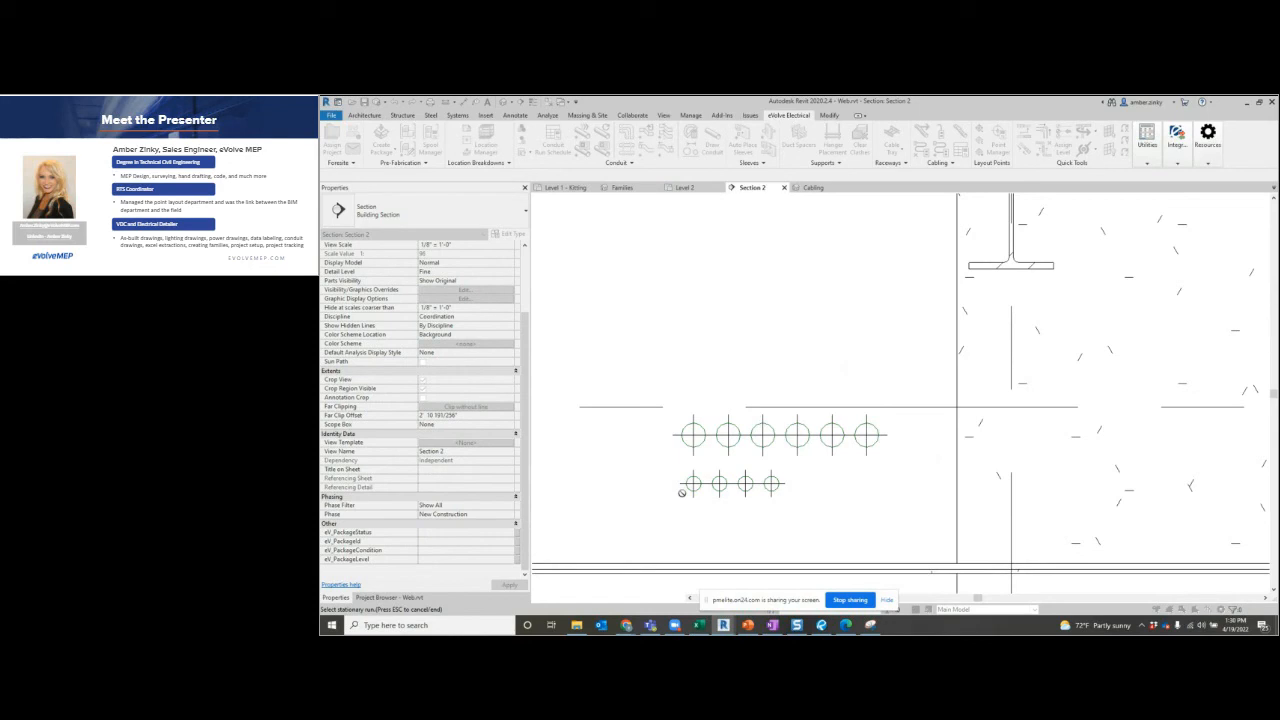
key("Escape")
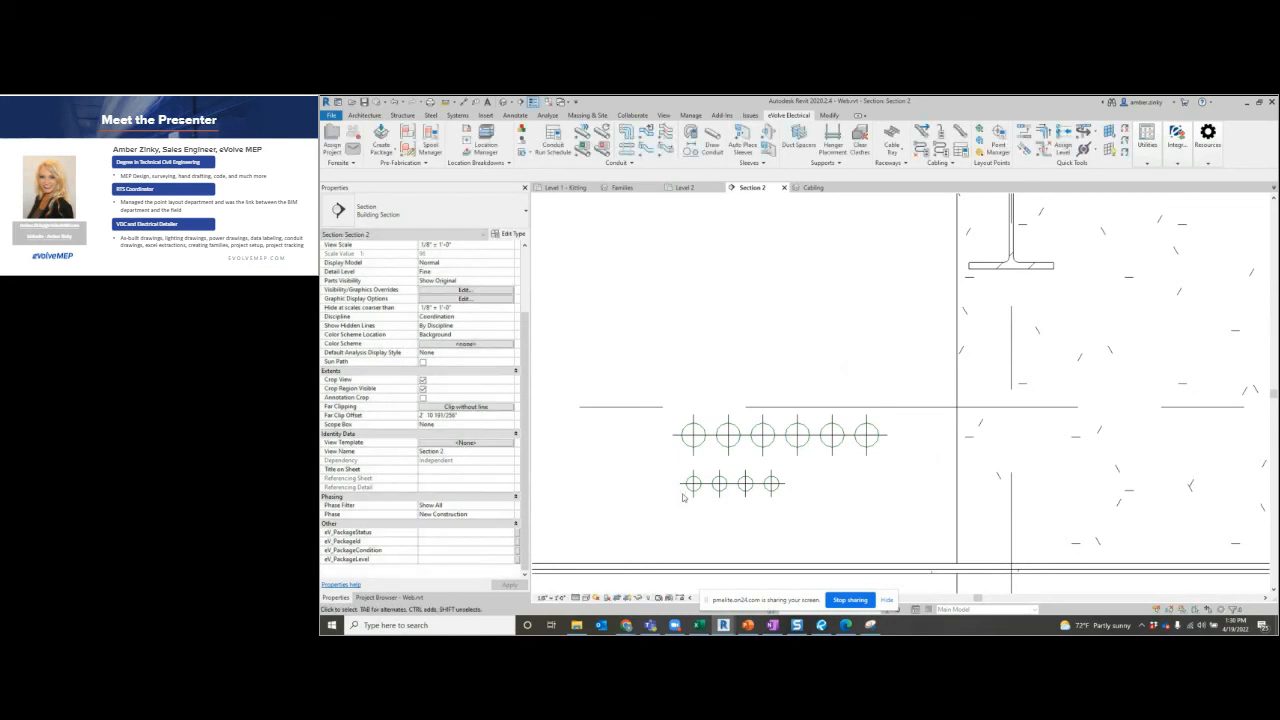
Look over the numbered layout point tags along the conduit rack in the Level 2 plan, and switch to the Families 3D view.
left_click(700, 190)
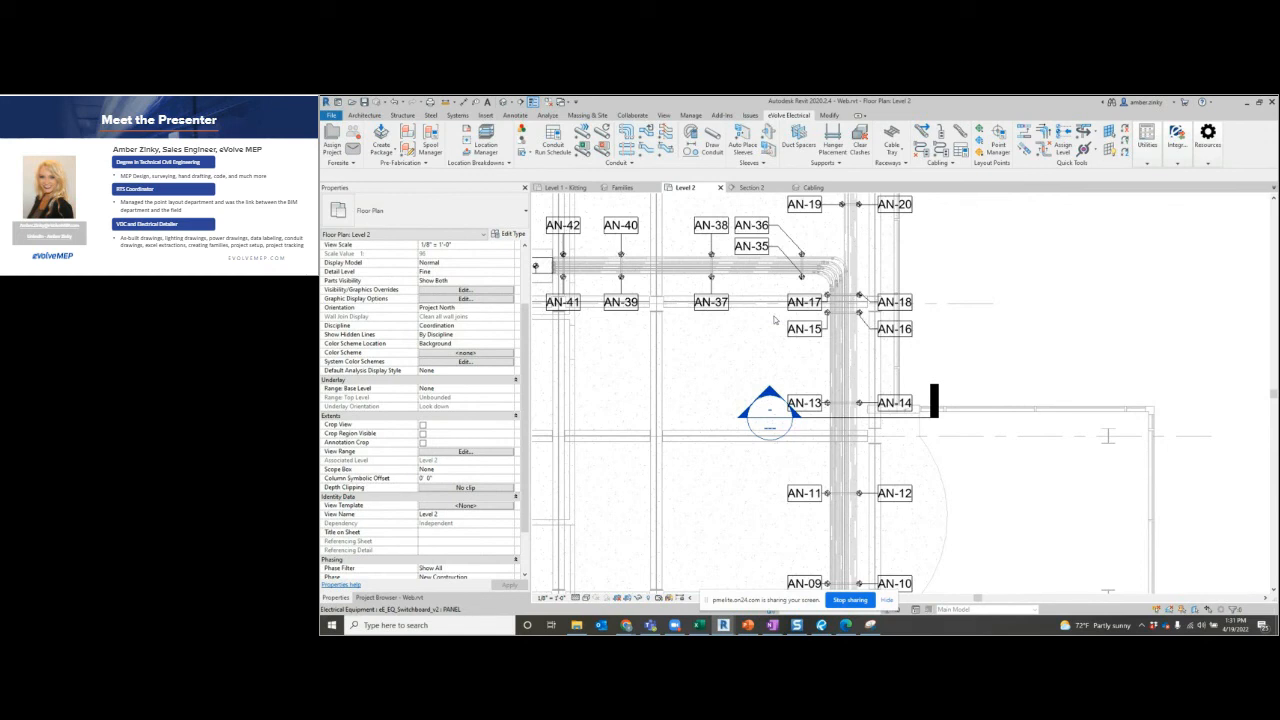
left_click(711, 303)
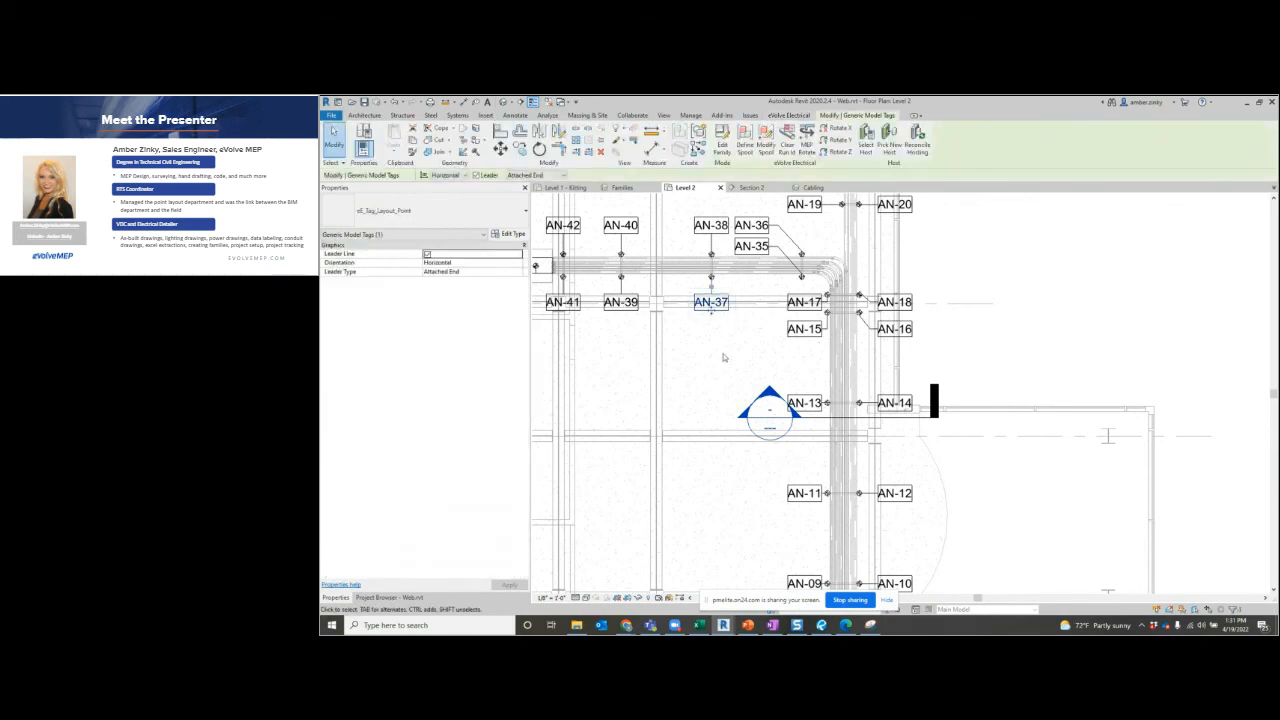
left_click(724, 357)
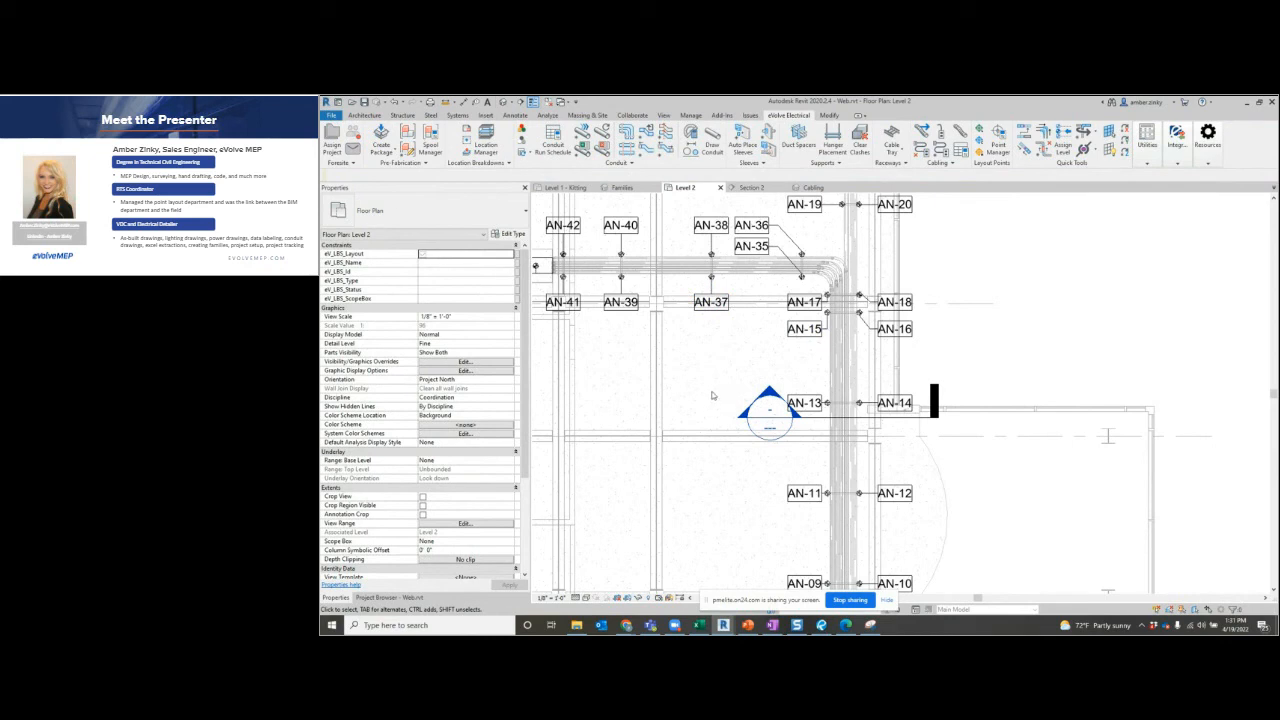
left_click(1177, 140)
left_click(729, 411)
left_click(620, 188)
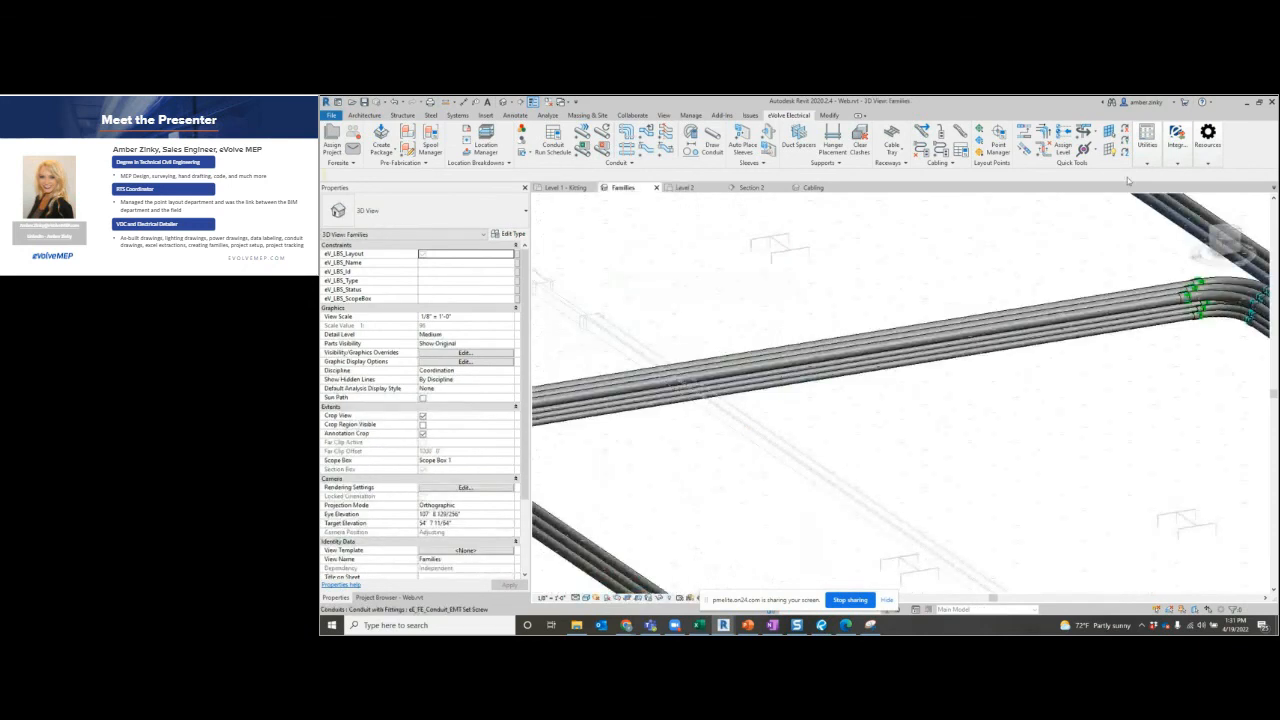
left_click(1147, 140)
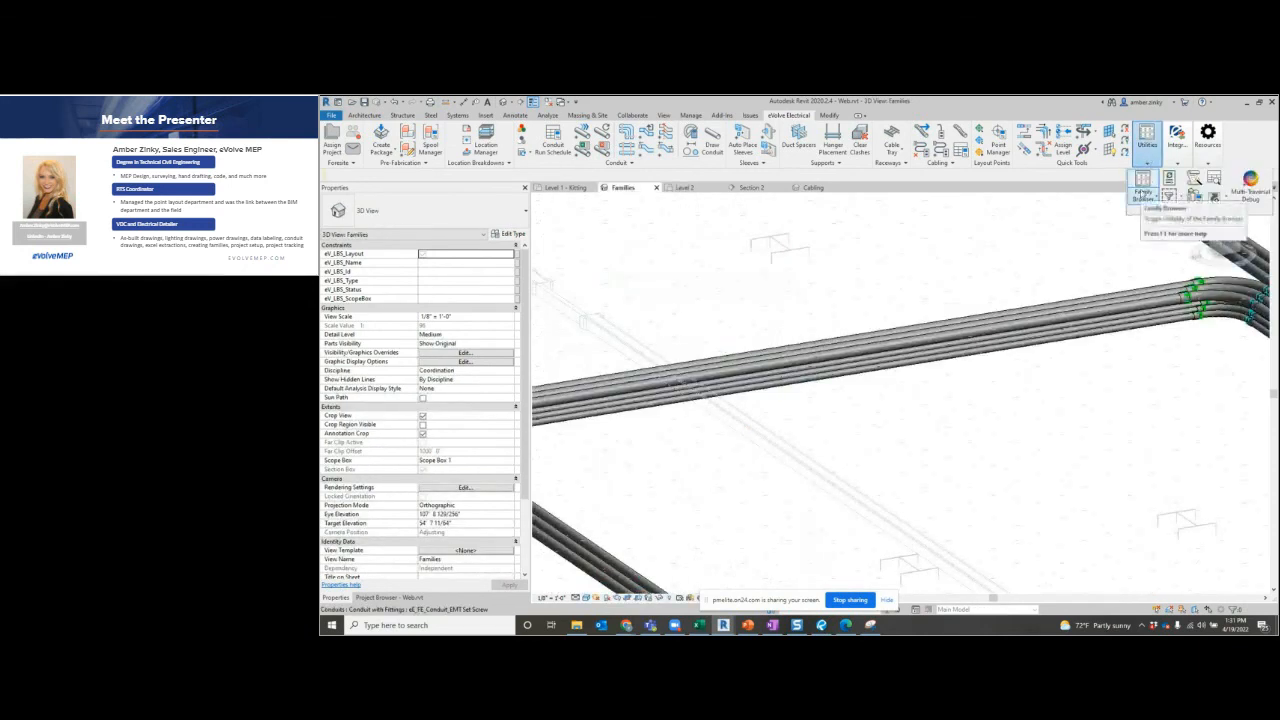
left_click(1207, 138)
left_click(1209, 186)
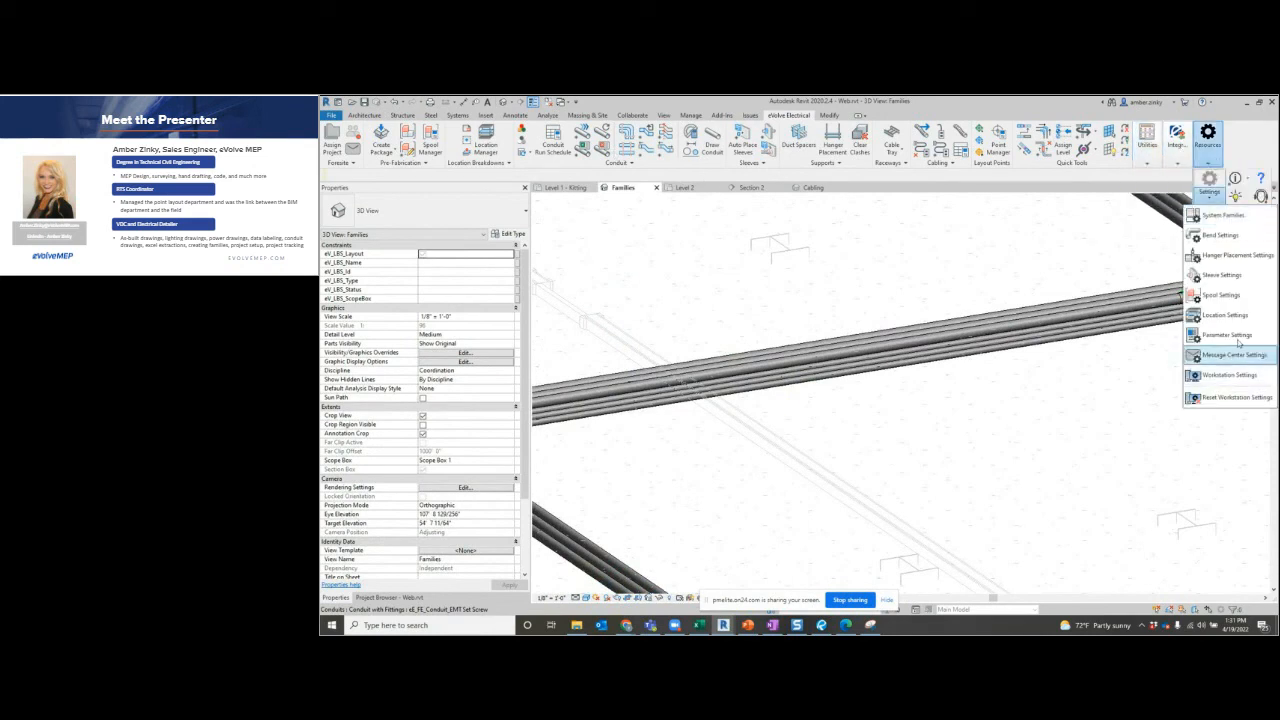
left_click(906, 163)
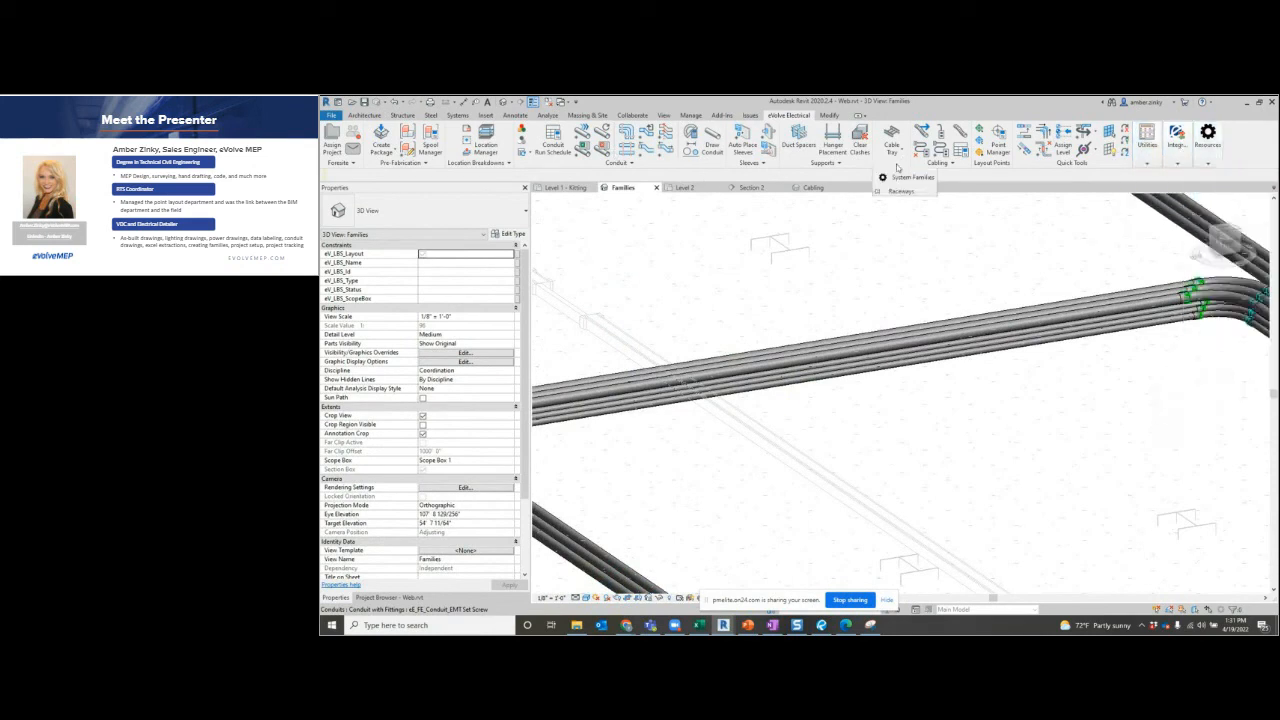
left_click(837, 164)
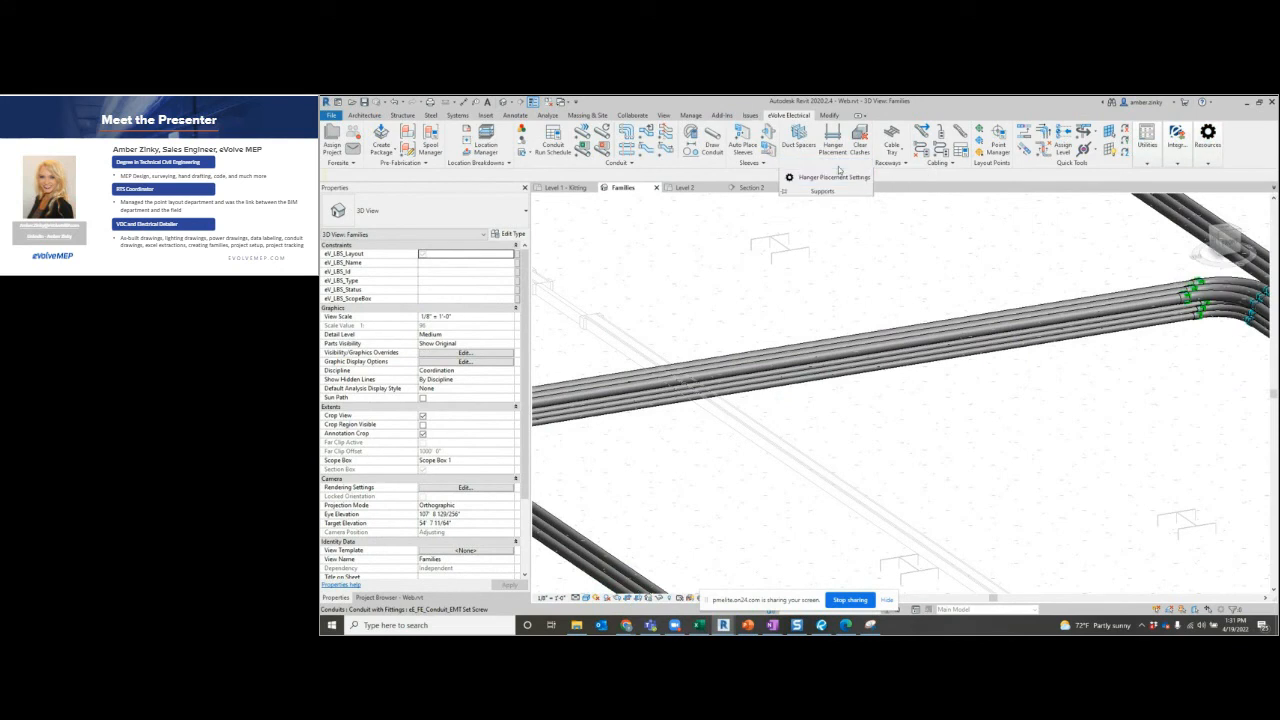
left_click(752, 163)
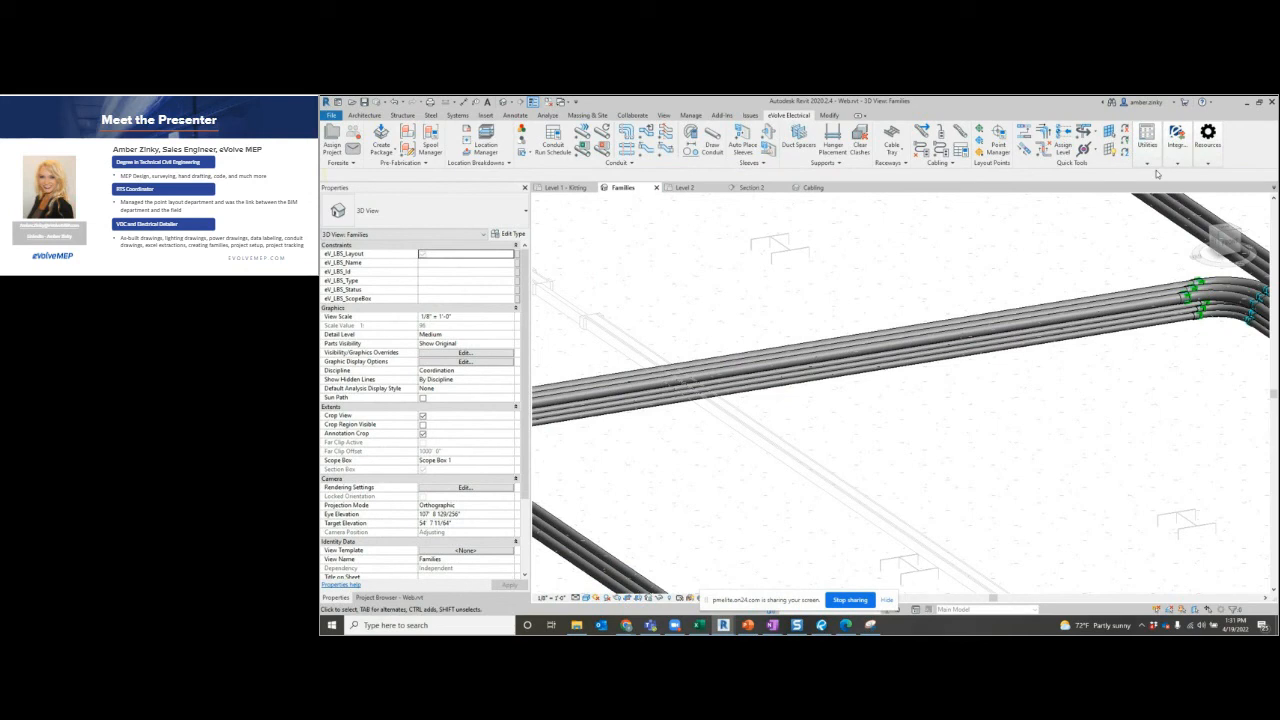
Examine the Greenlee 555 bend radii for EMT conduit in the Project Bend Settings lookup table.
left_click(1208, 163)
left_click(1209, 184)
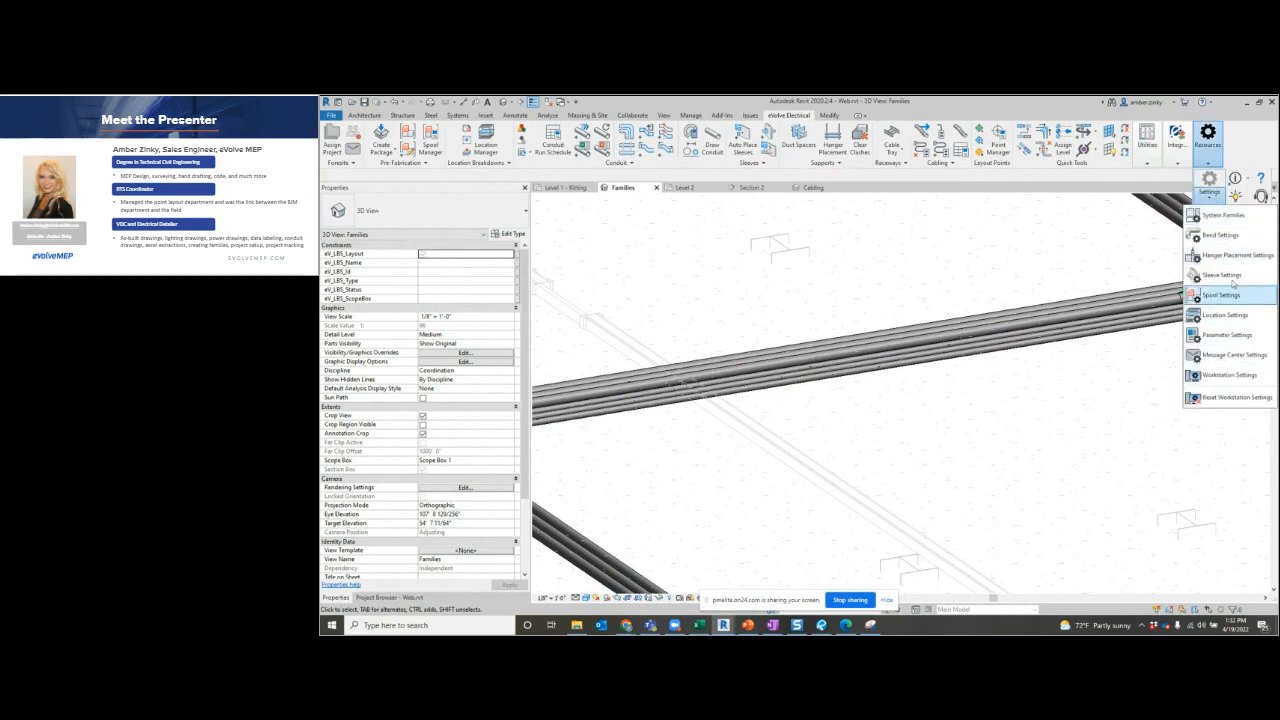
left_click(1220, 235)
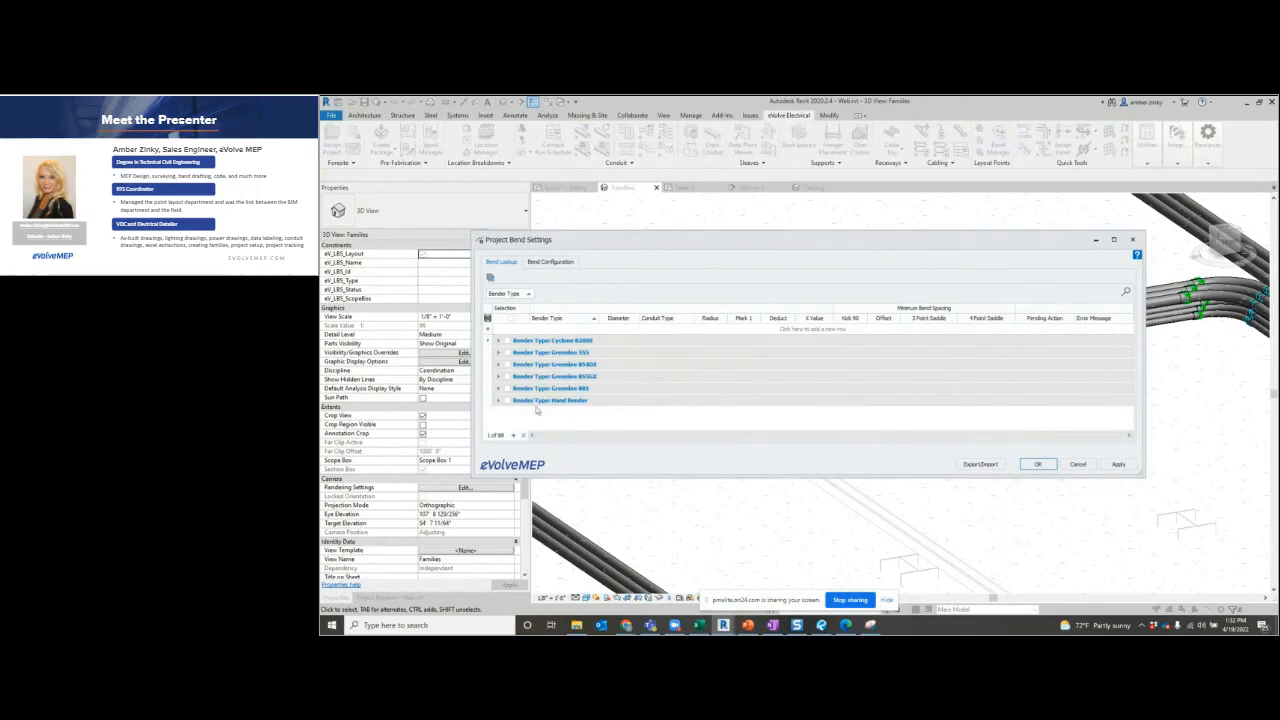
left_click(499, 352)
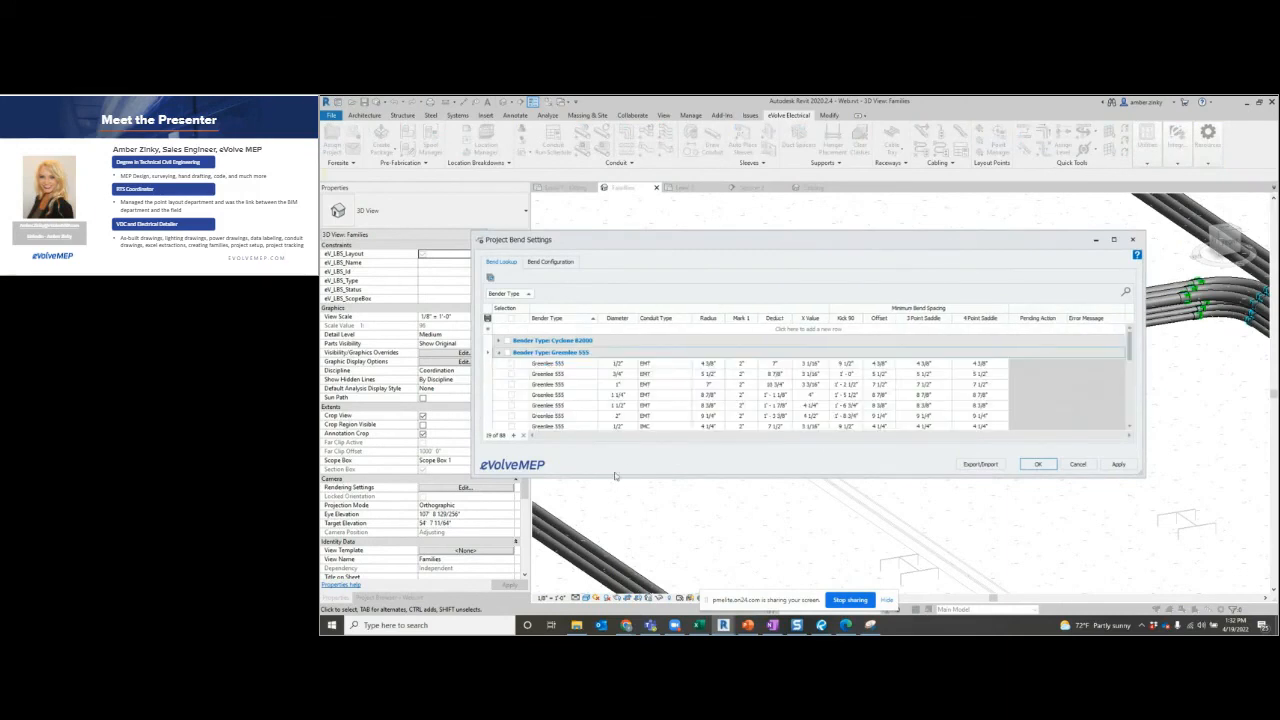
left_click(703, 374)
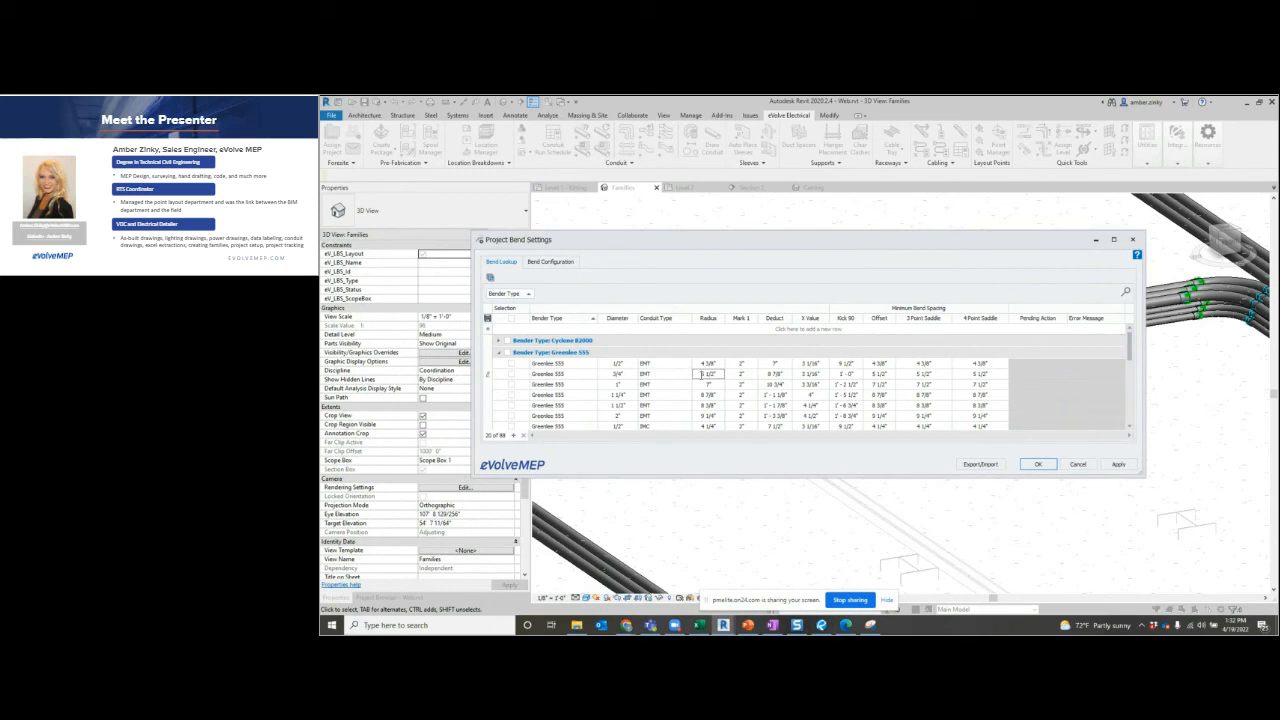
left_click(717, 386)
left_click(1038, 465)
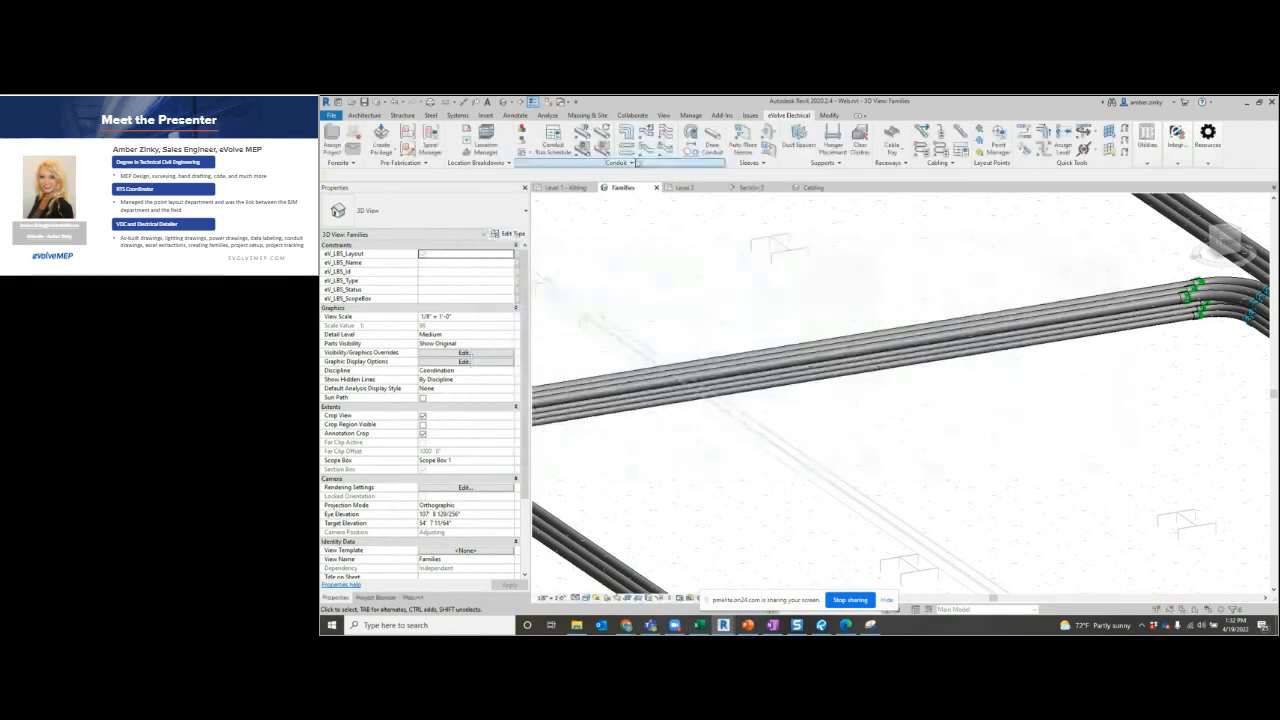
Split the straight conduit rack midway with couplings lined up across all seven conduits.
left_click_drag(803, 300, 722, 386)
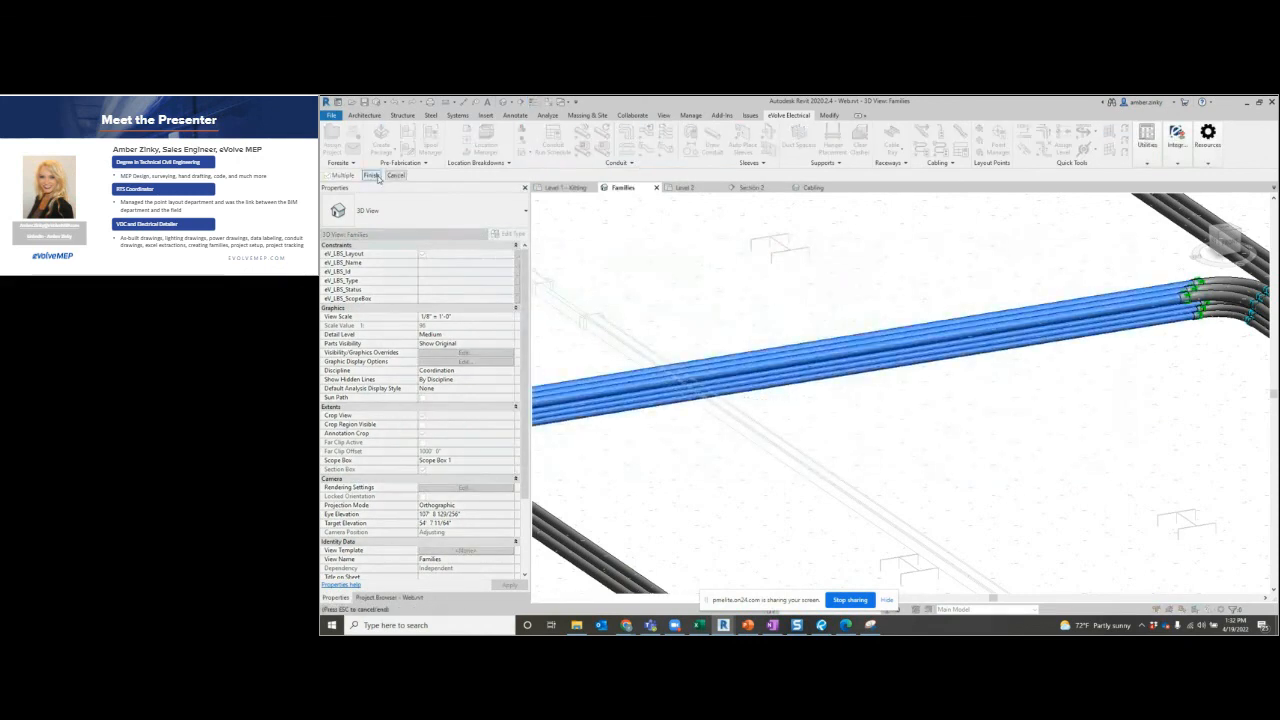
left_click(371, 175)
left_click(824, 346)
left_click(833, 395)
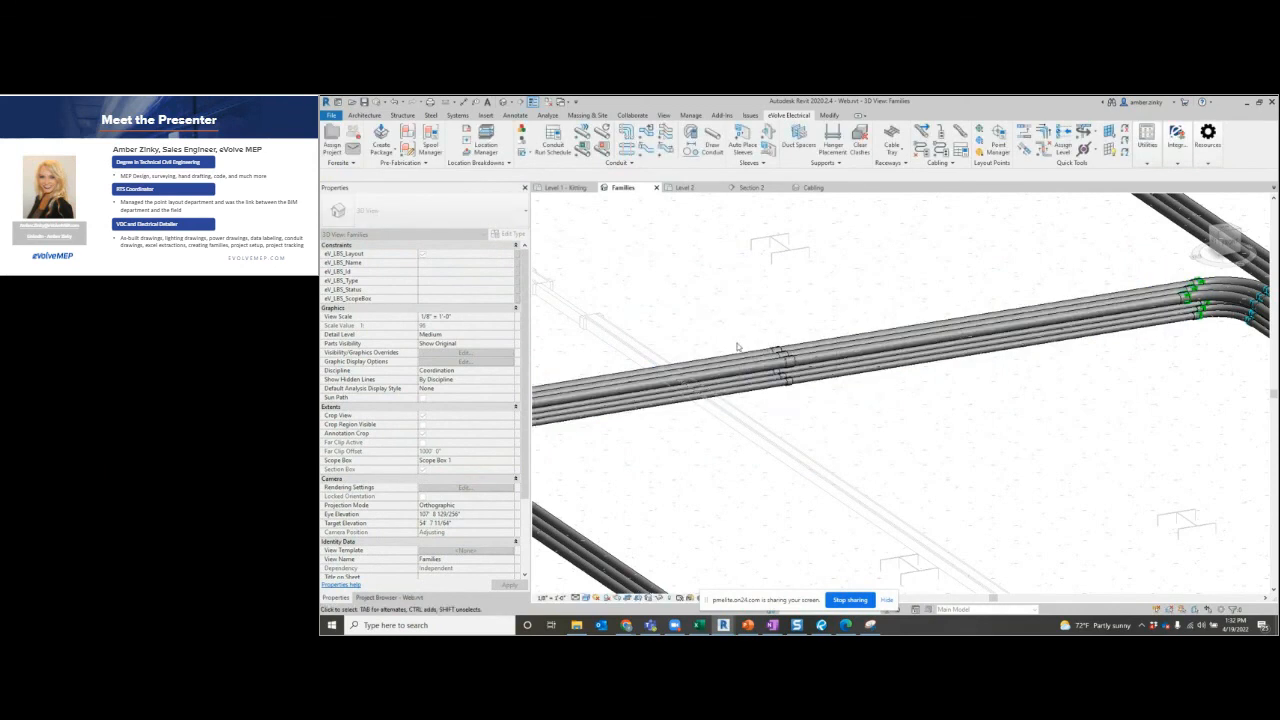
Change the seven new couplings to the eE_CN_Offset_v11 EMT Set Screw type and turn on Convert to form offsets.
left_click(780, 361)
left_click(440, 212)
type("of")
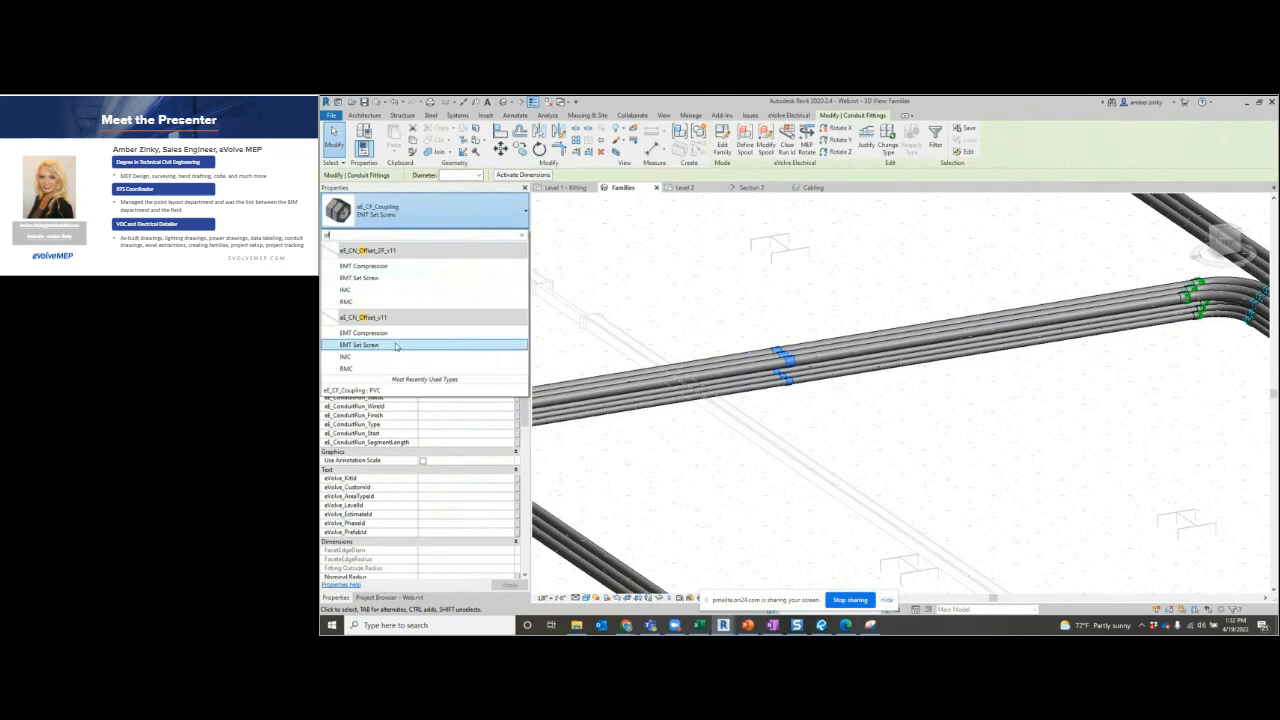
left_click(398, 345)
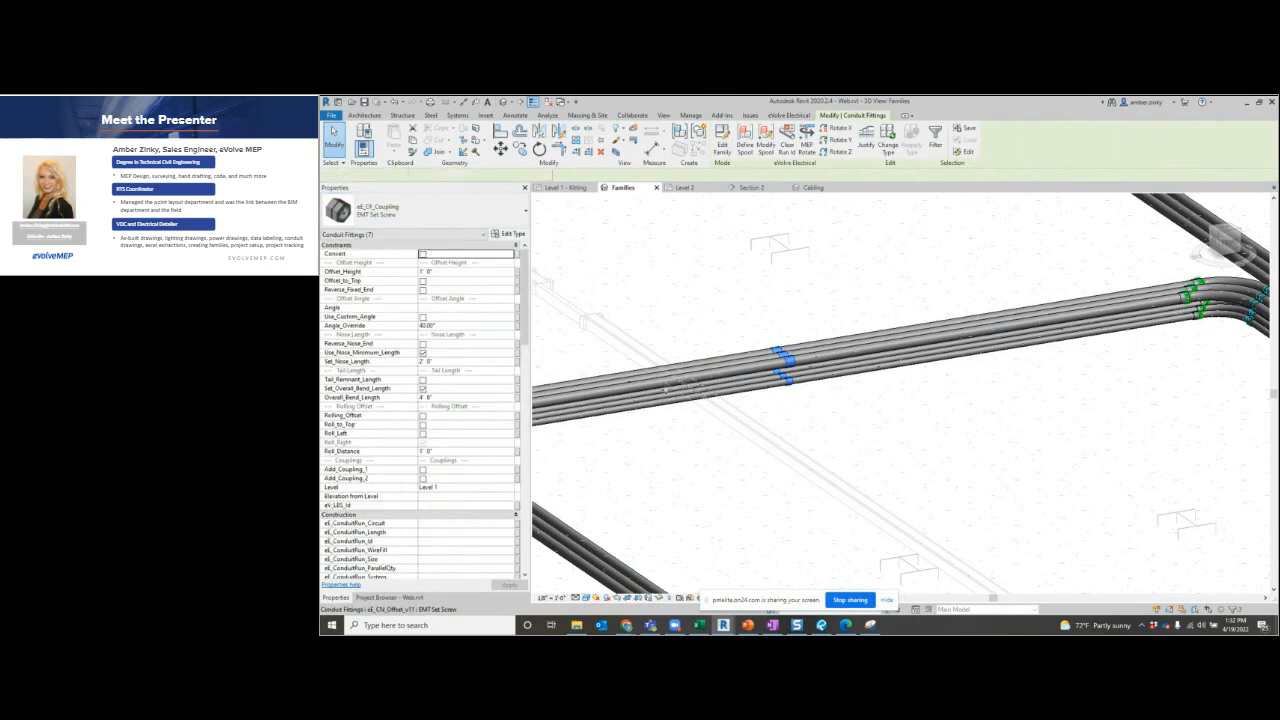
left_click(423, 254)
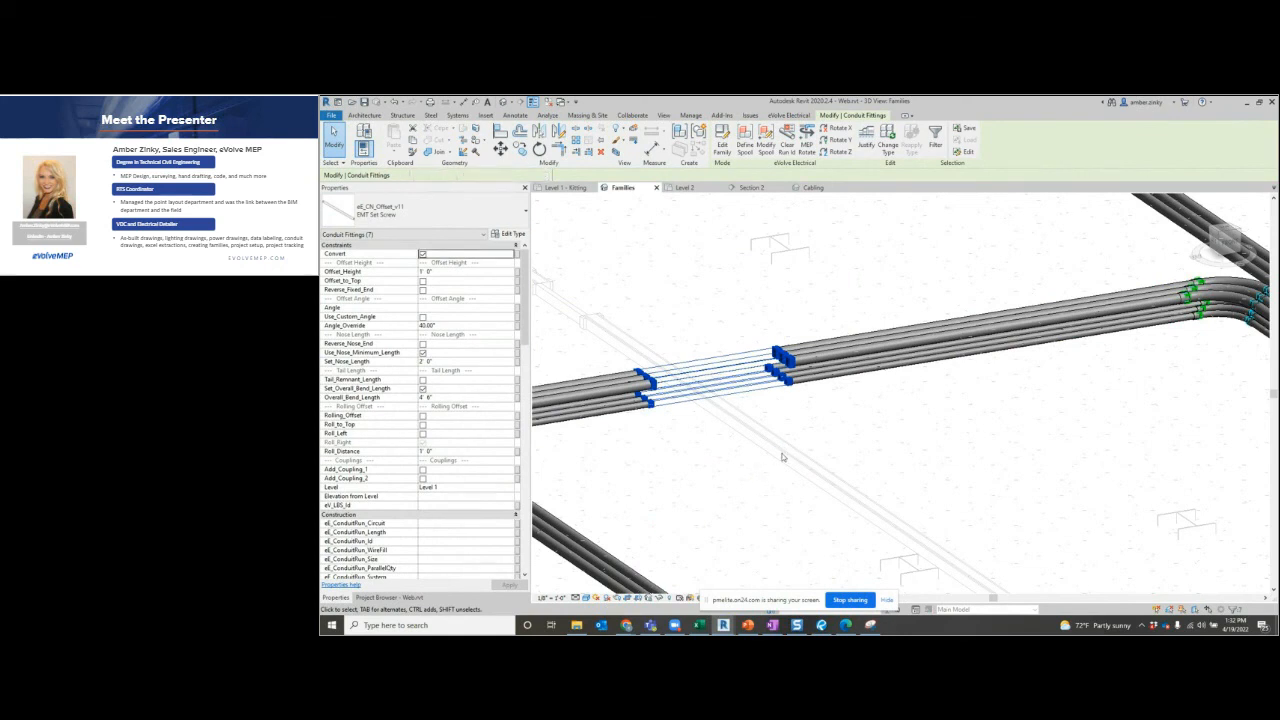
middle_click_drag(716, 453, 826, 496)
scroll(824, 429, "up", 1)
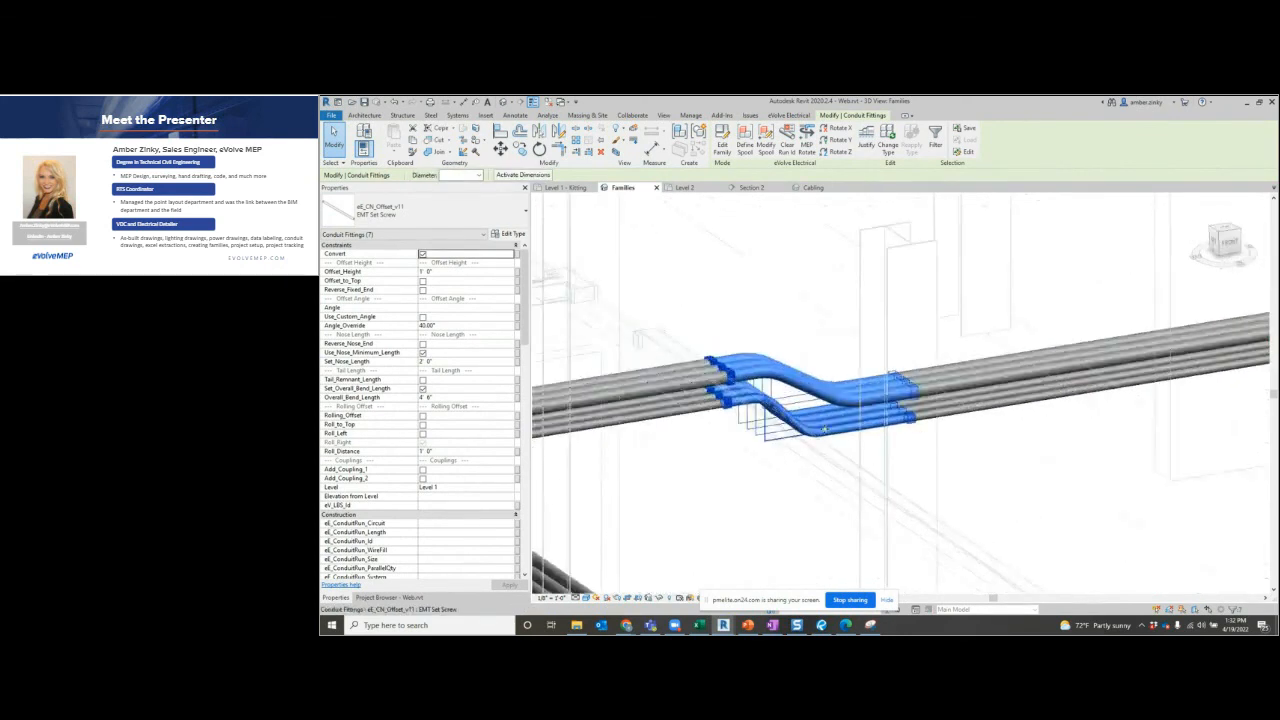
Inspect the bend angle of an upper-tier offset and a lower-tier offset.
middle_click_drag(825, 429, 809, 426, "shift")
left_click(806, 336)
left_click(807, 379)
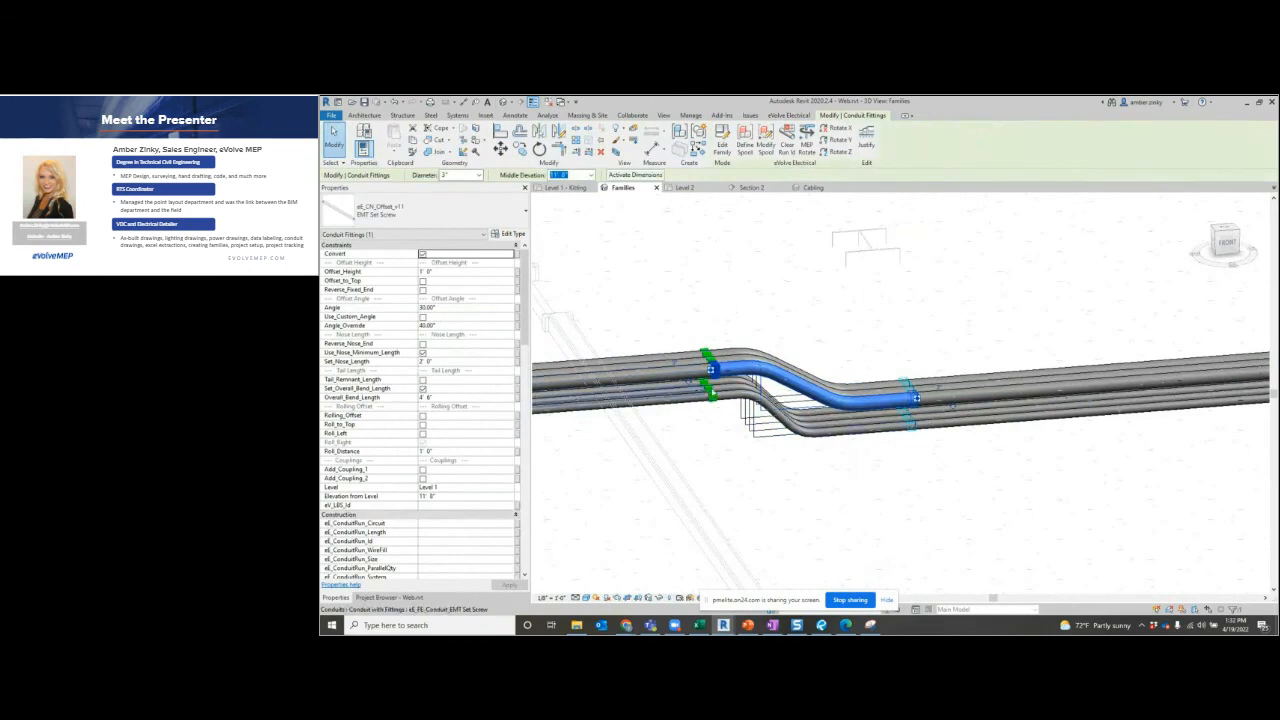
left_click(820, 431)
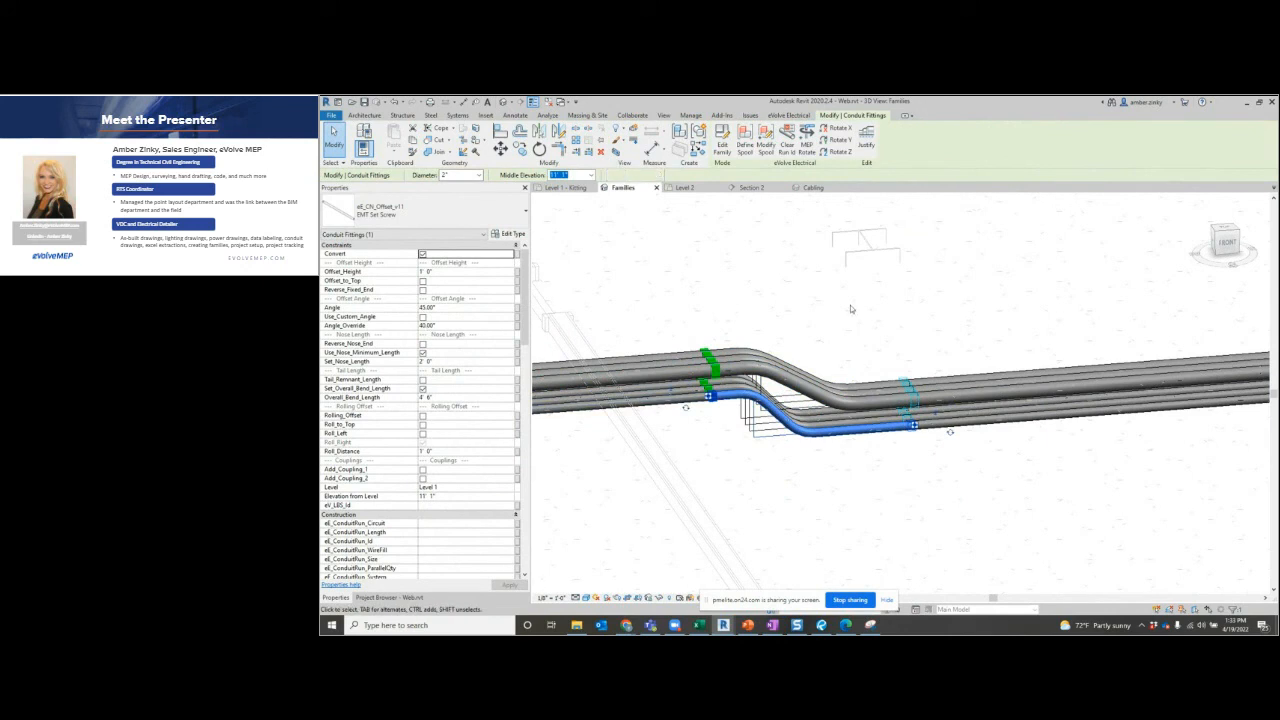
Enable Use_Custom_Angle on all seven offsets so they share the 40° override angle.
left_click_drag(836, 313, 777, 381)
left_click_drag(778, 434, 784, 456)
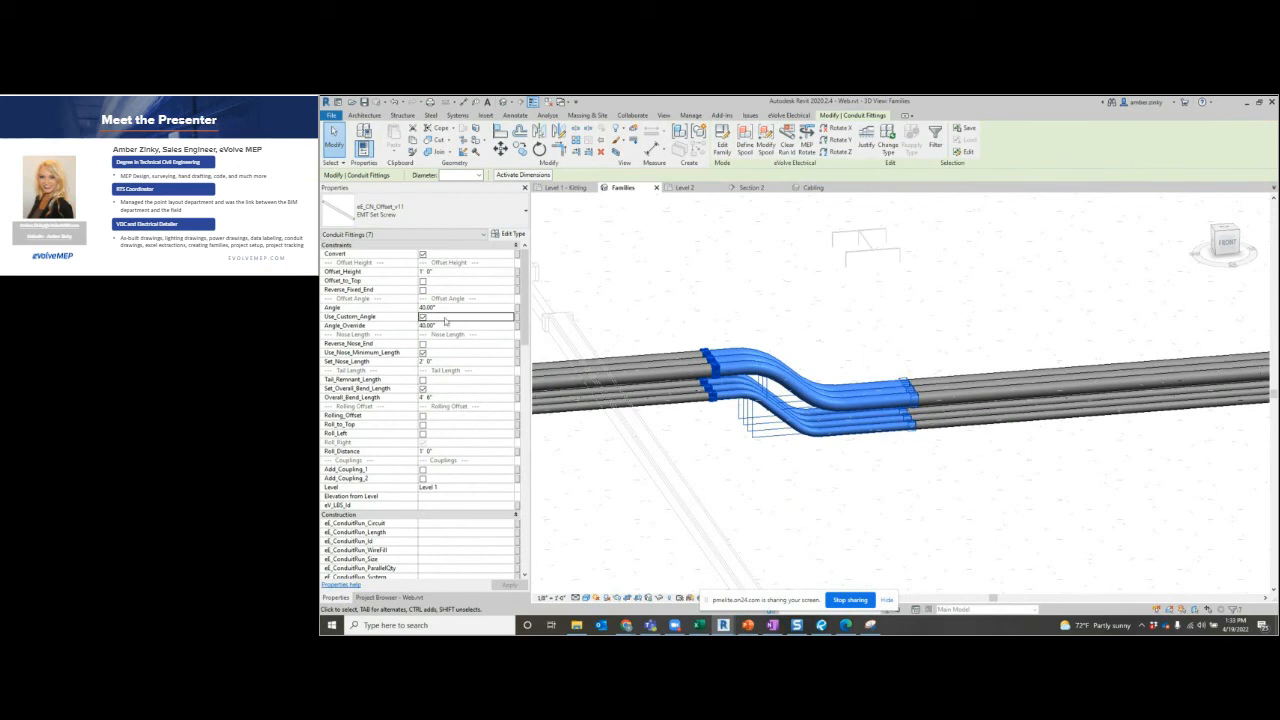
left_click(754, 243)
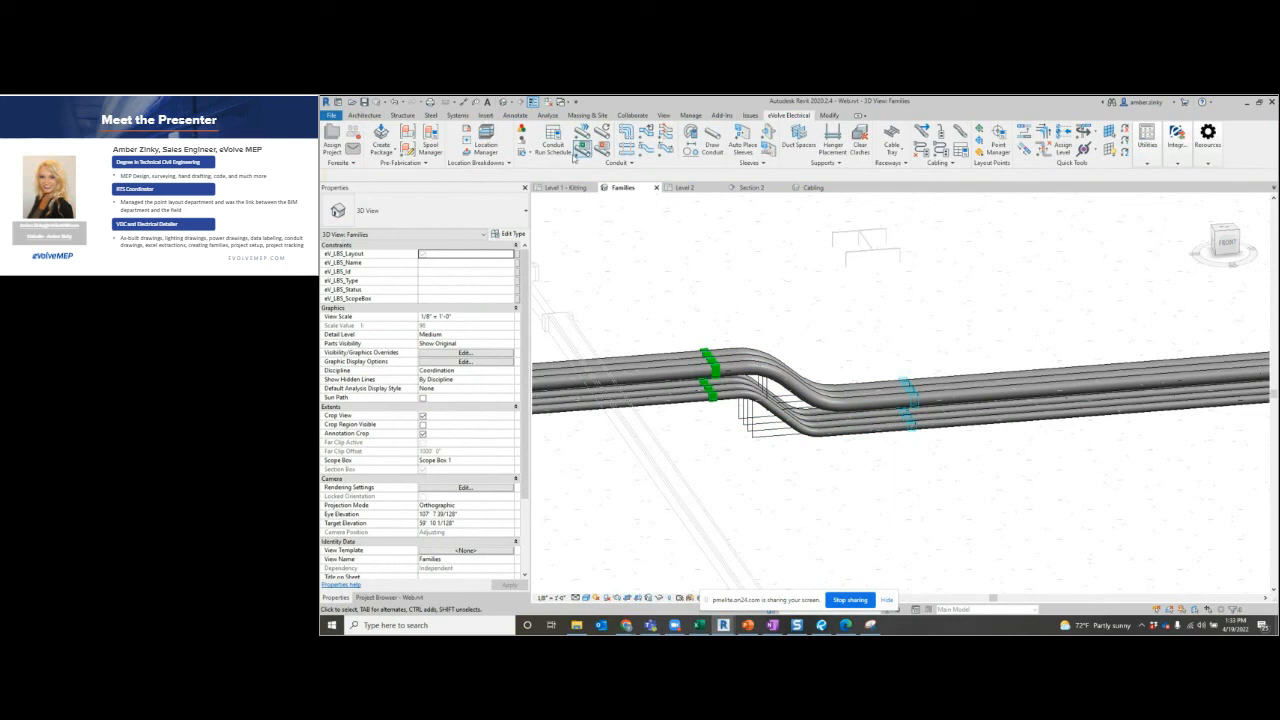
Review the location statuses and their colors in the Project Location Settings.
left_click(506, 165)
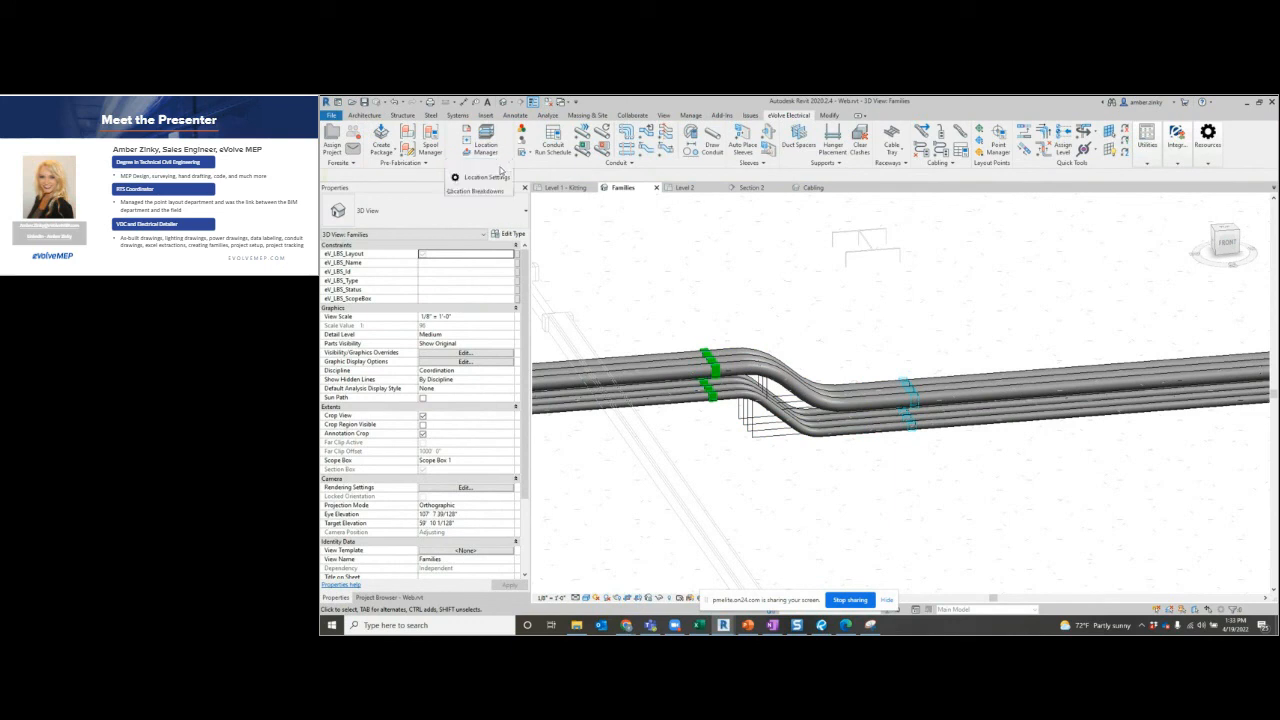
left_click(482, 177)
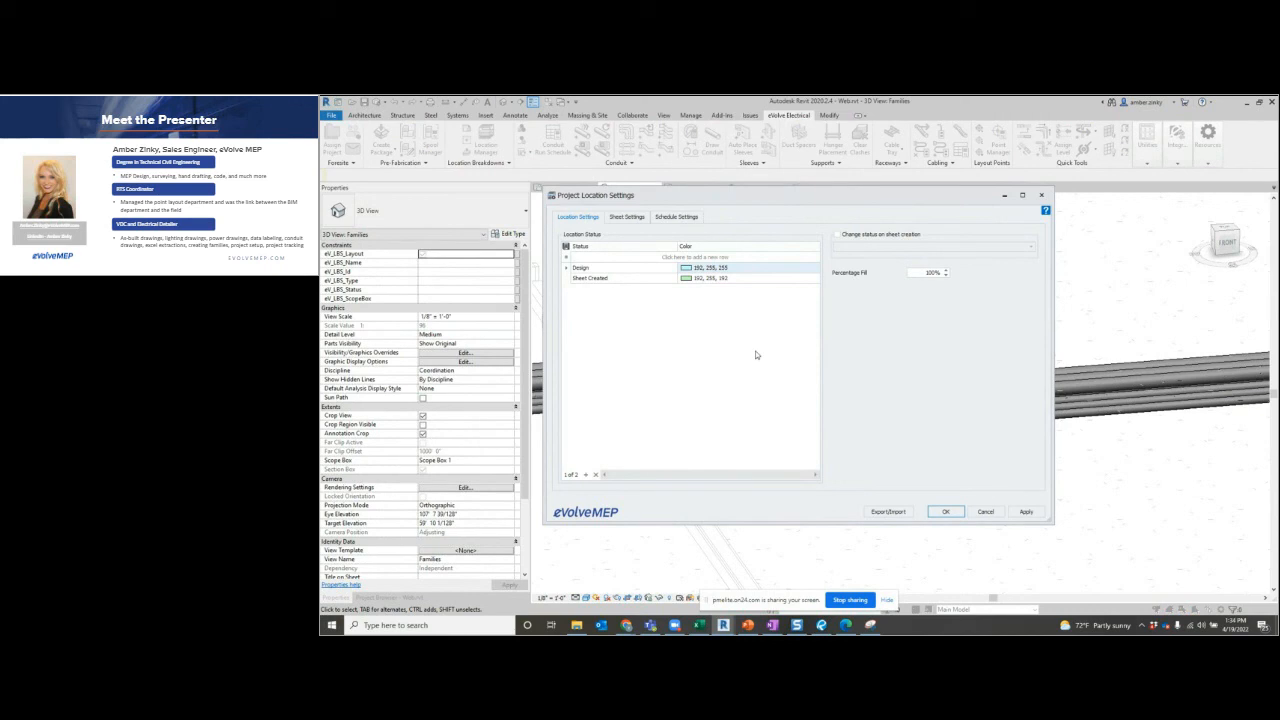
left_click(945, 511)
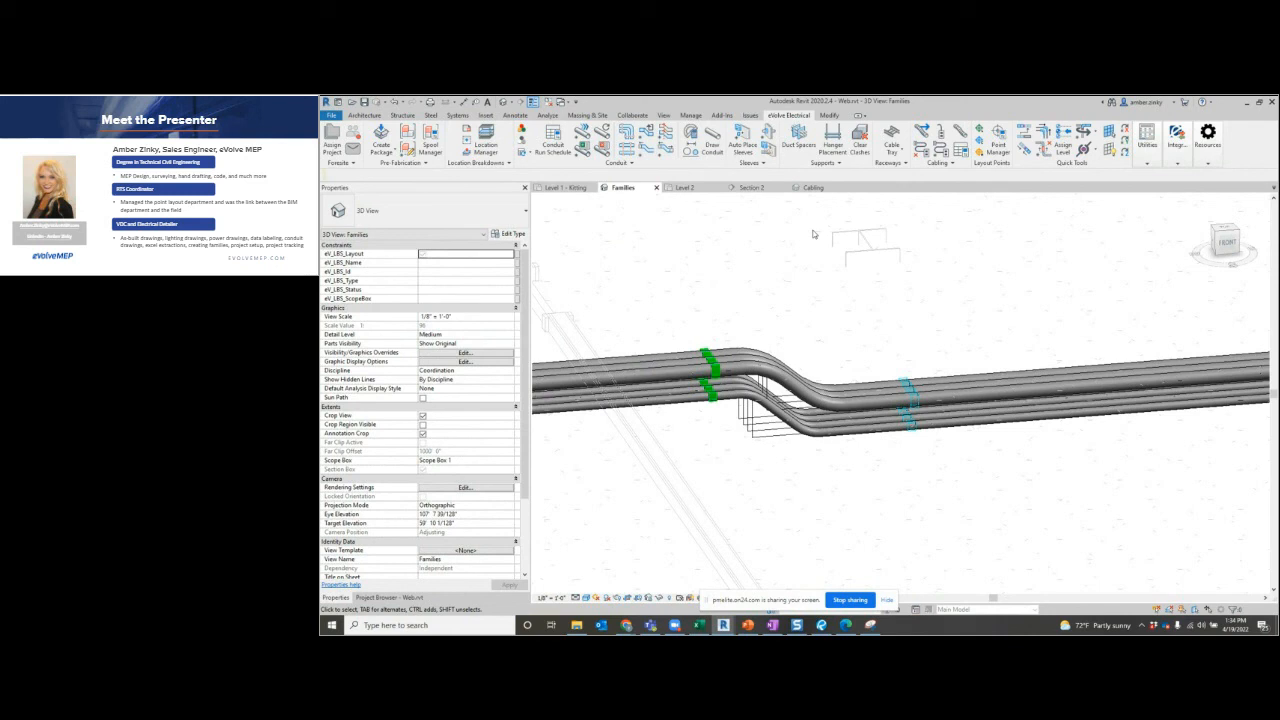
Place hangers along the Entire Path of the conduit rack leaving the junction box, using the Mineralac Hangers spacing profile.
scroll(982, 436, "down", 5)
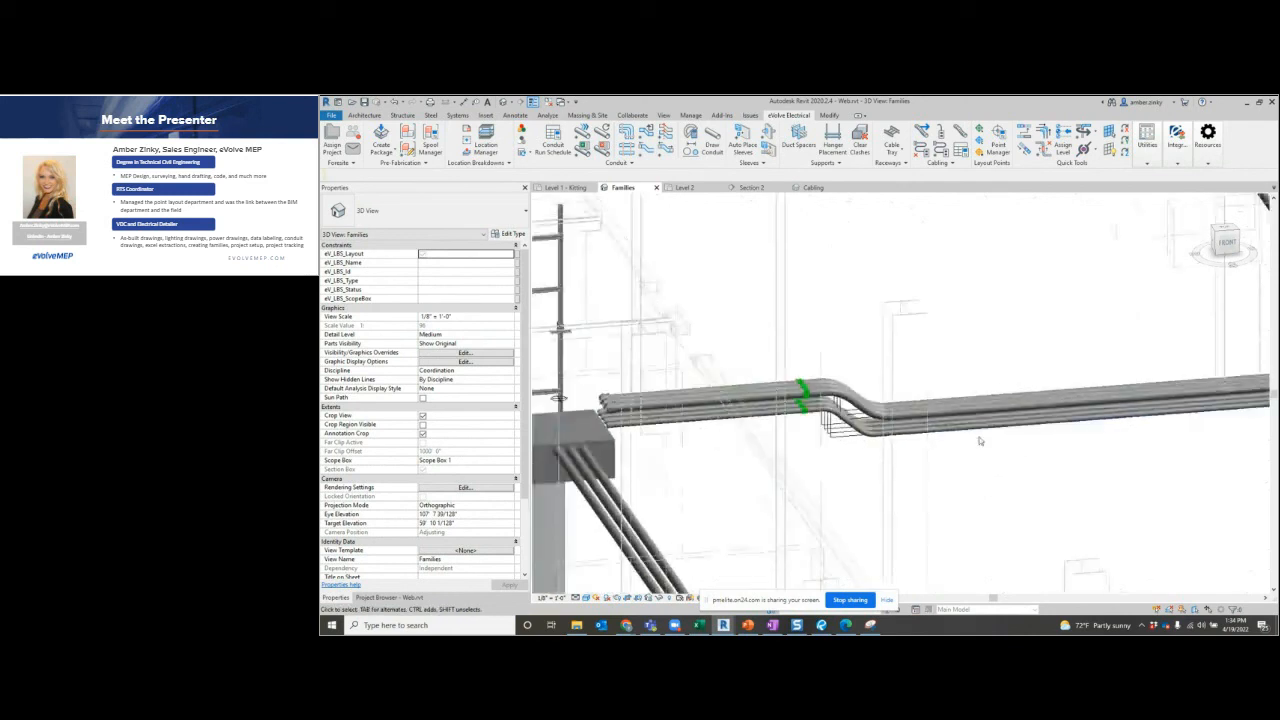
scroll(979, 483, "down", 2)
middle_click_drag(979, 483, 1014, 389)
middle_click_drag(960, 431, 867, 324)
left_click(835, 146)
left_click_drag(846, 312, 764, 346)
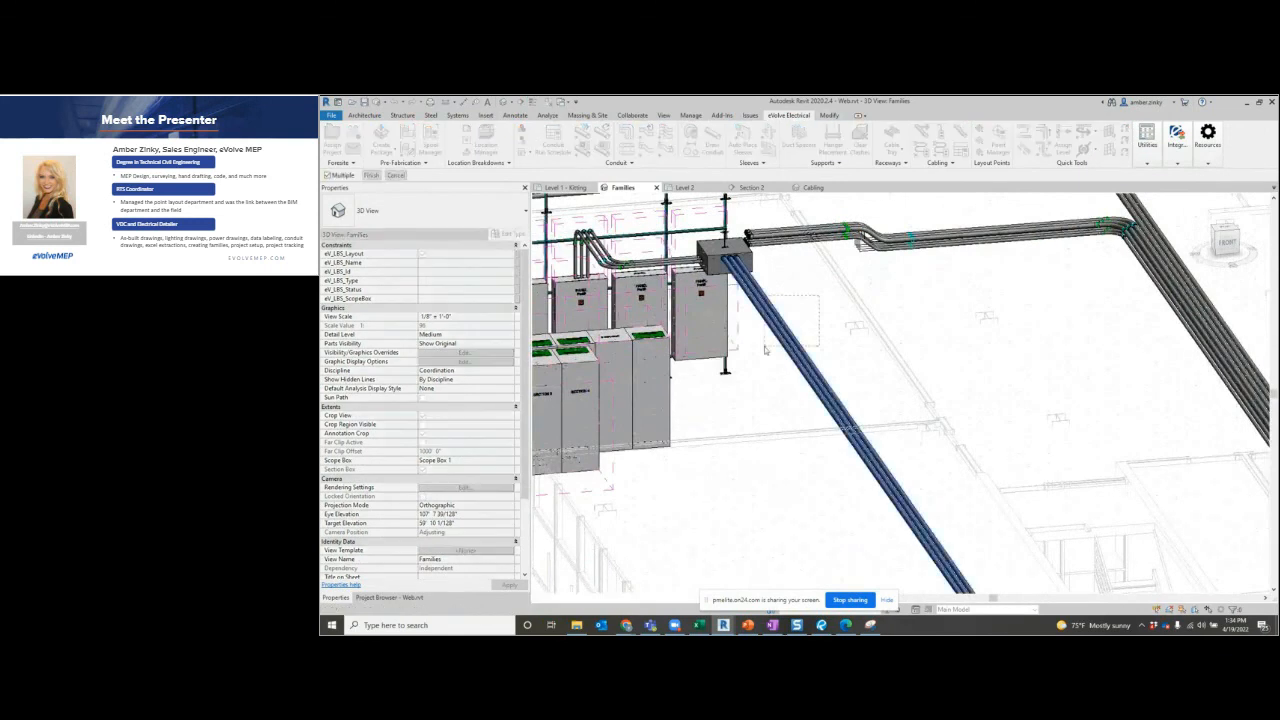
left_click(371, 175)
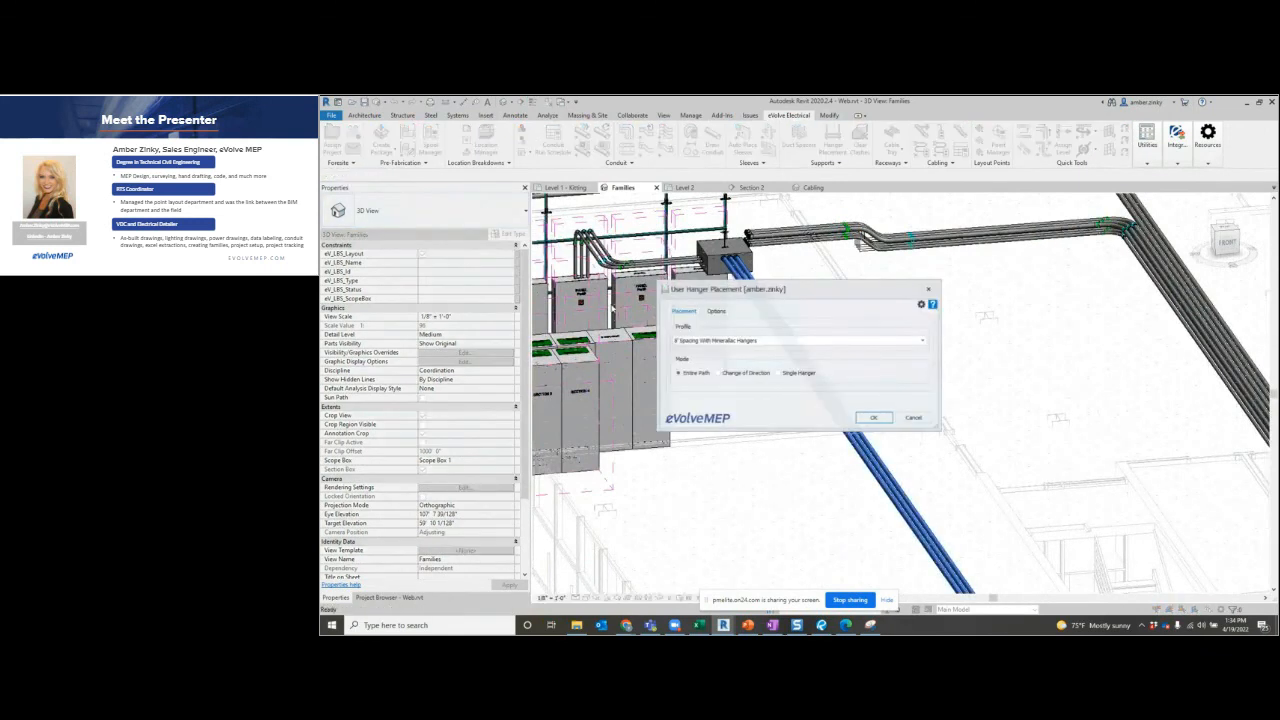
left_click(872, 418)
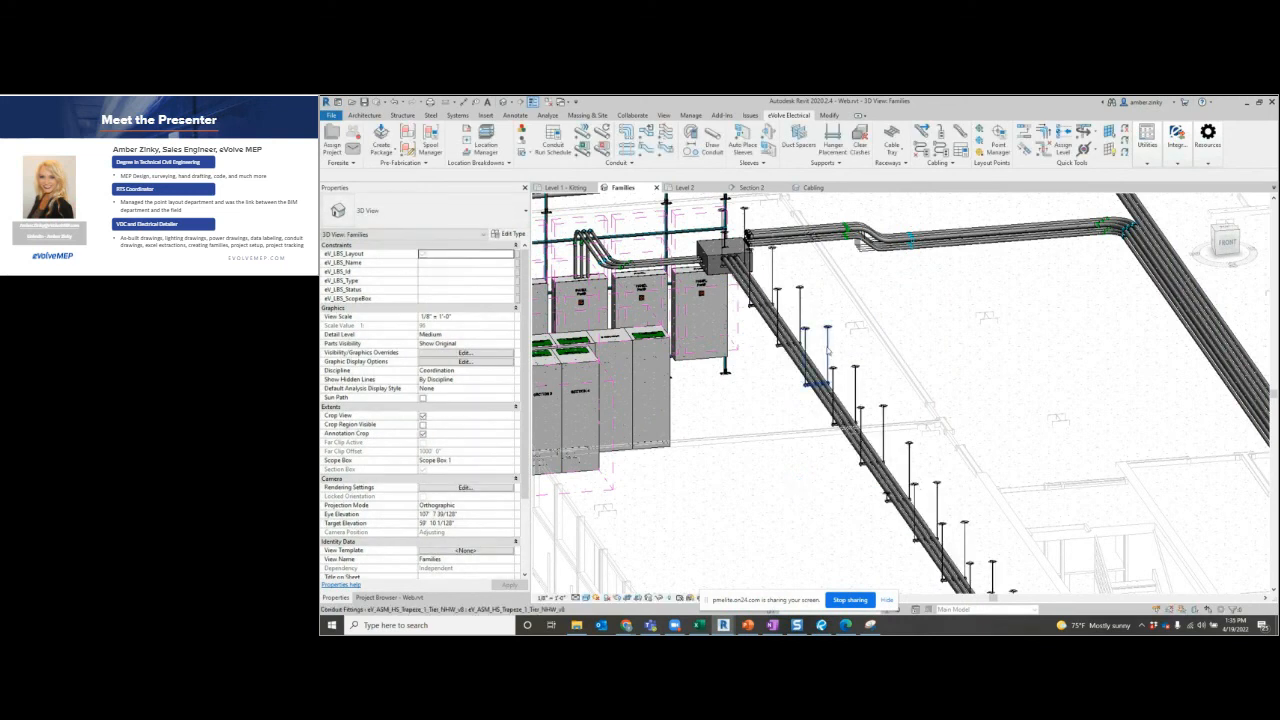
Inspect the properties of a single-tier trapeze hanger placed on the conduit rack.
middle_click_drag(805, 443, 784, 425, "shift")
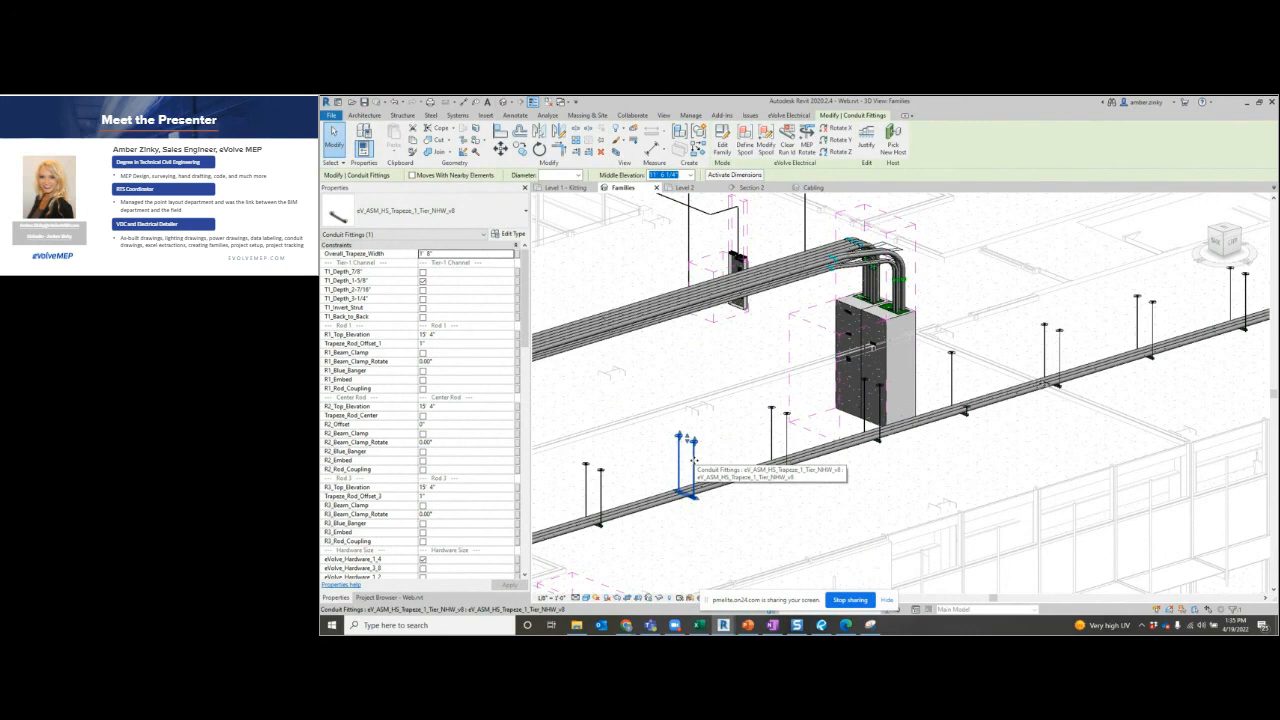
middle_click_drag(733, 366, 815, 368, "shift")
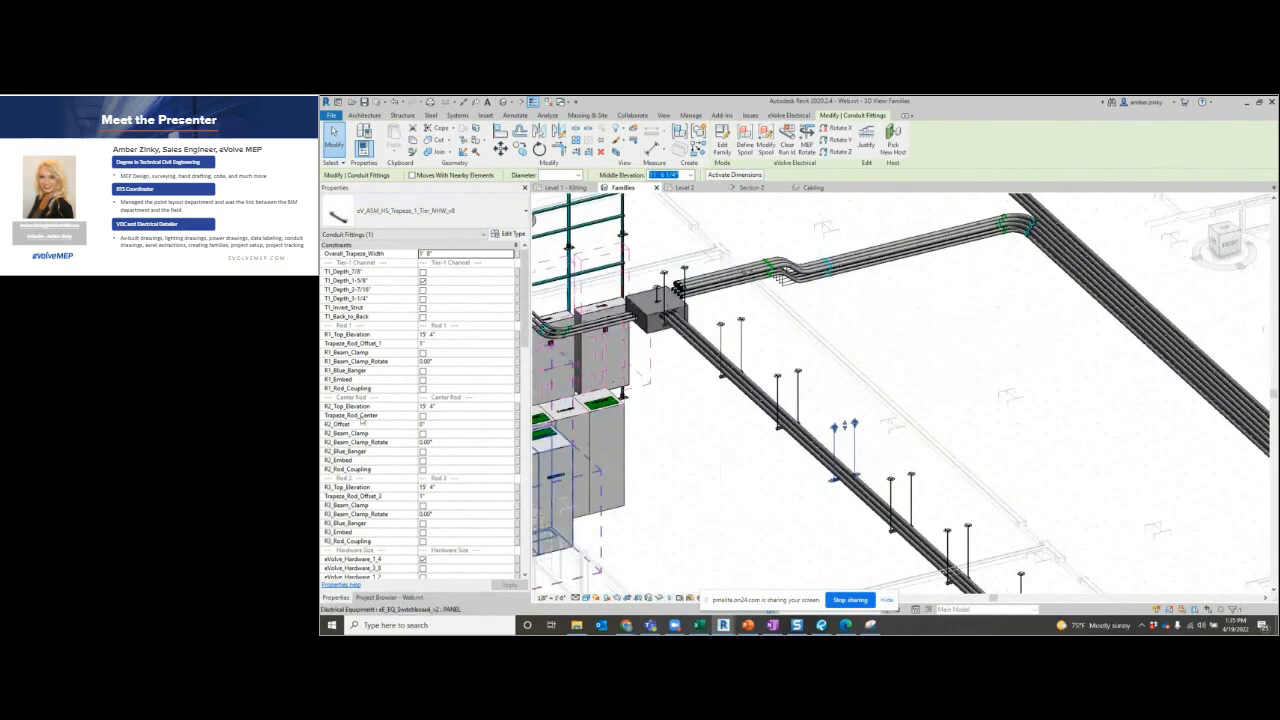
left_click(957, 320)
middle_click_drag(956, 322, 948, 418, "shift")
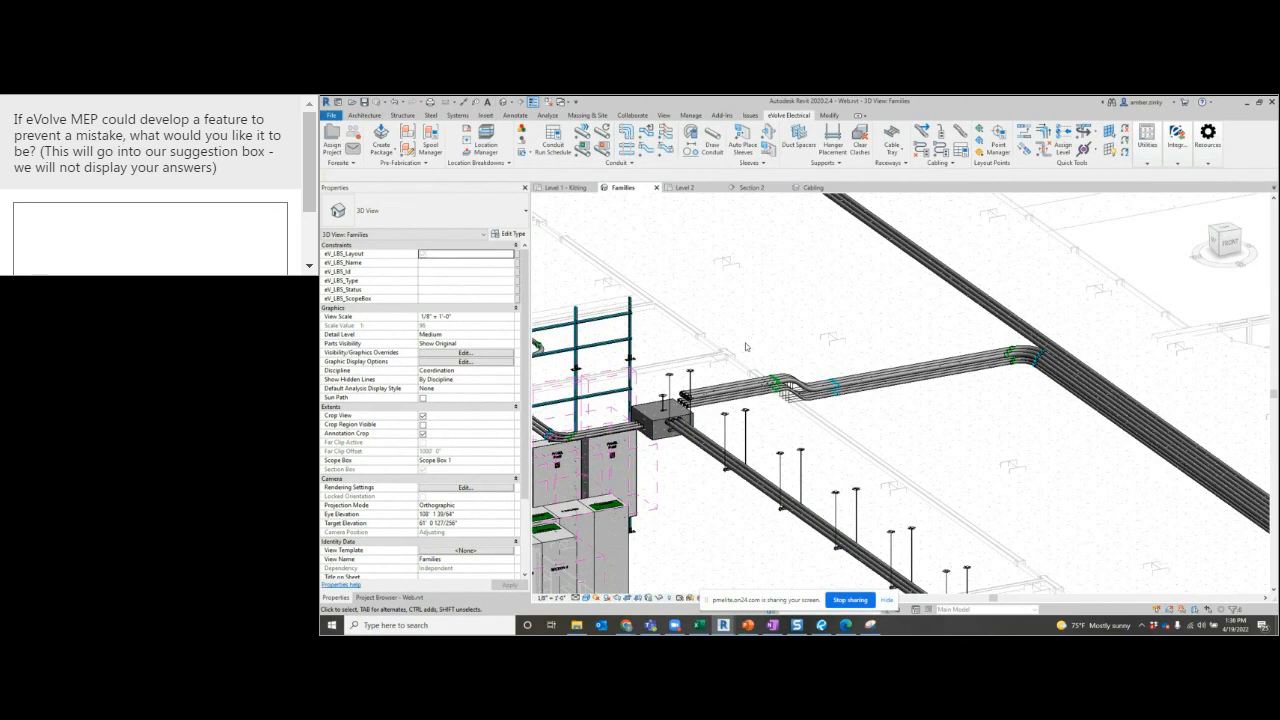
Open the Project Conduit Run Schedule with the Restore grid state to review wire fill and conduit fill, and close it.
middle_click_drag(975, 454, 734, 423)
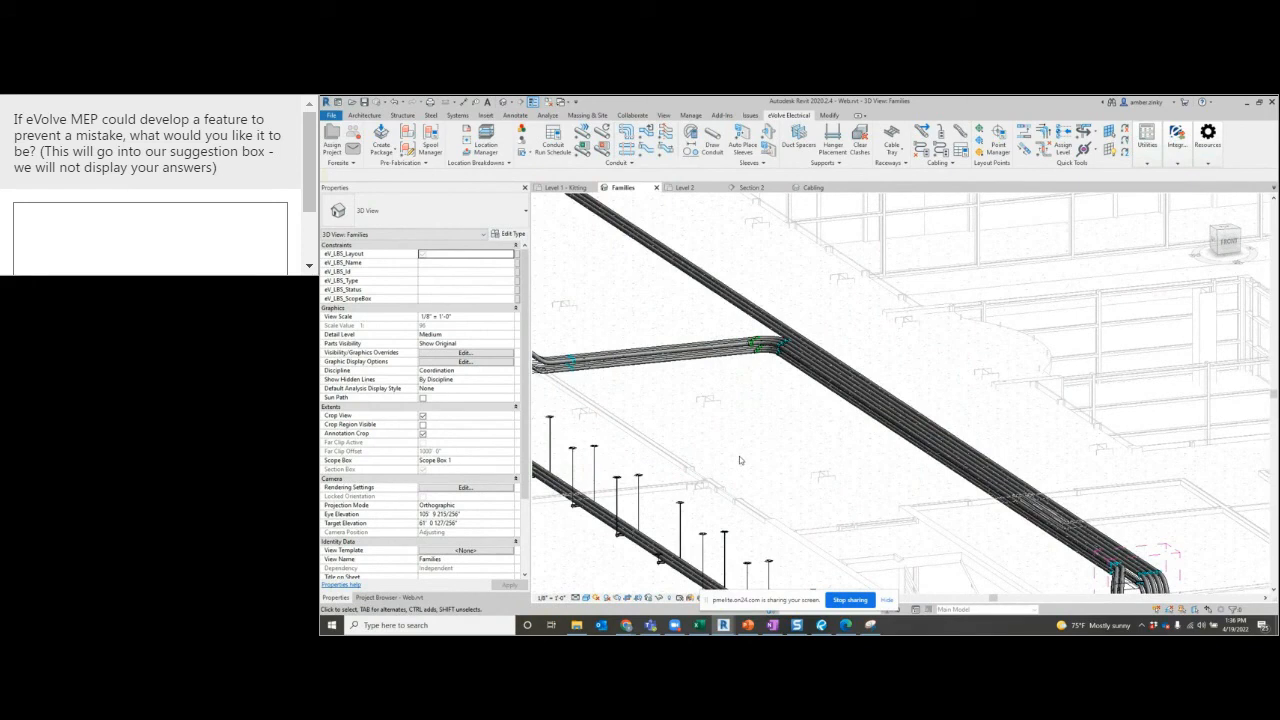
middle_click_drag(739, 460, 829, 449, "shift")
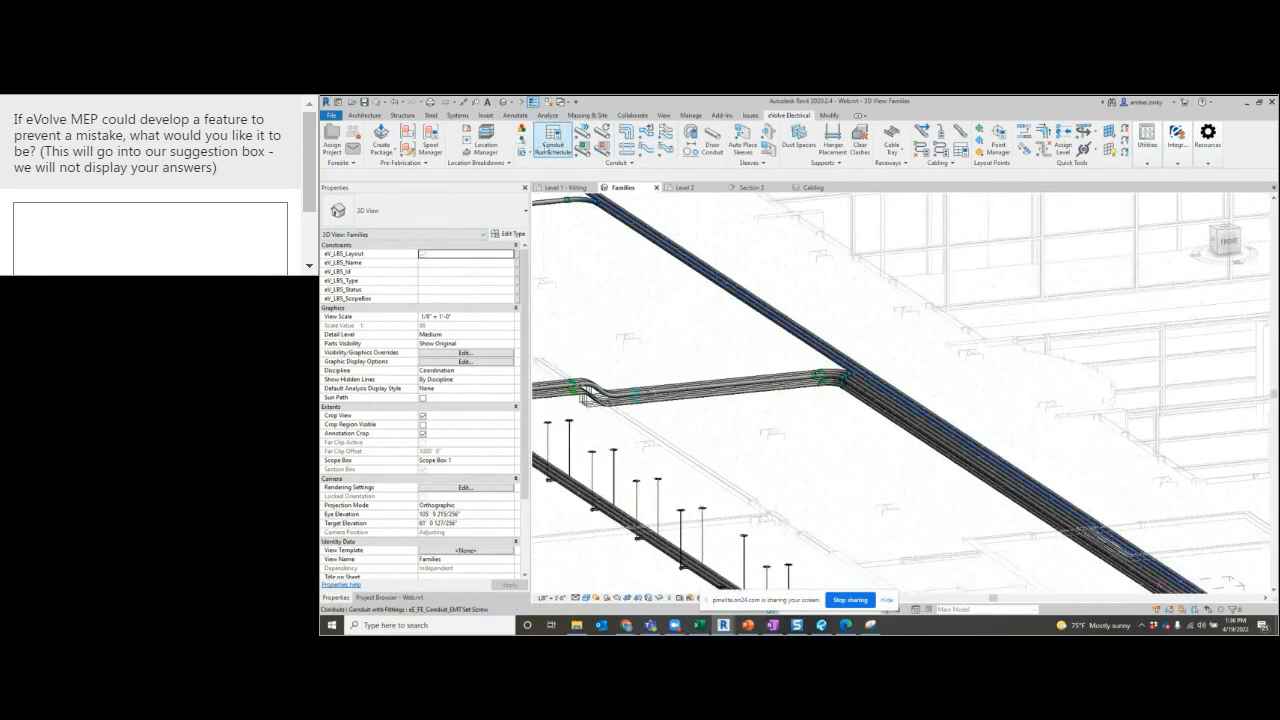
left_click(553, 145)
left_click(771, 393)
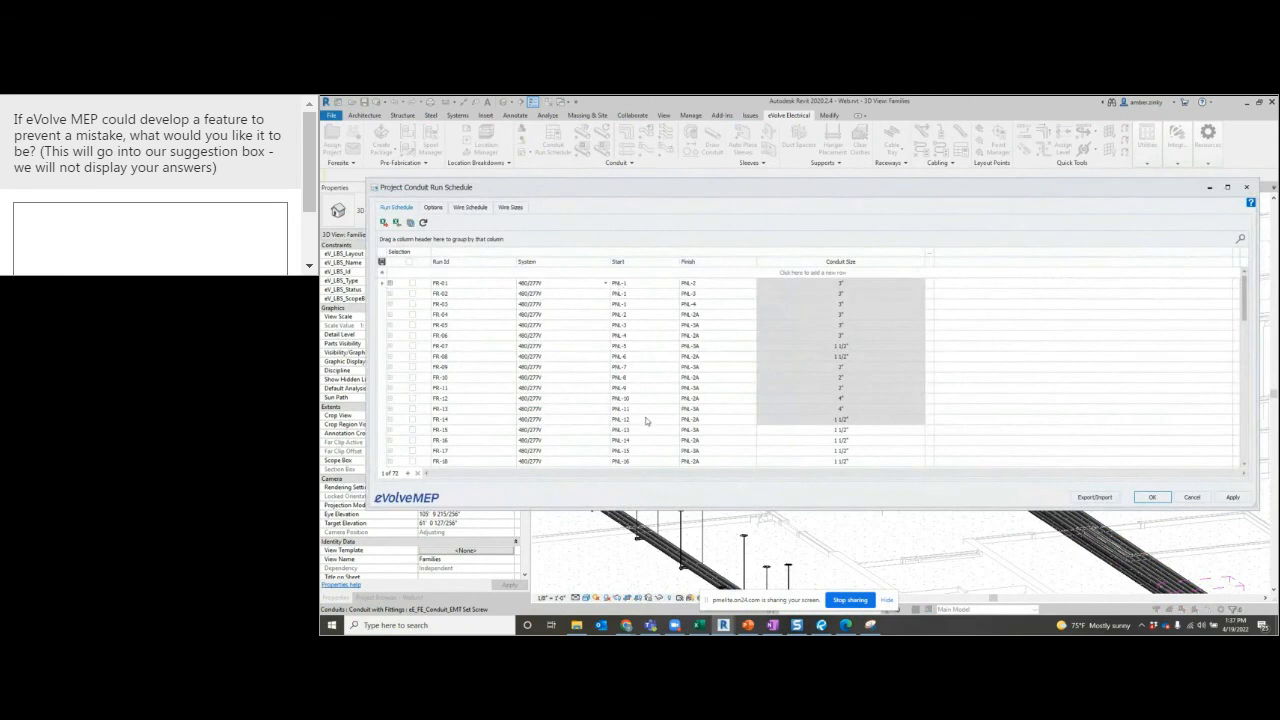
left_click(644, 284)
left_click(381, 262)
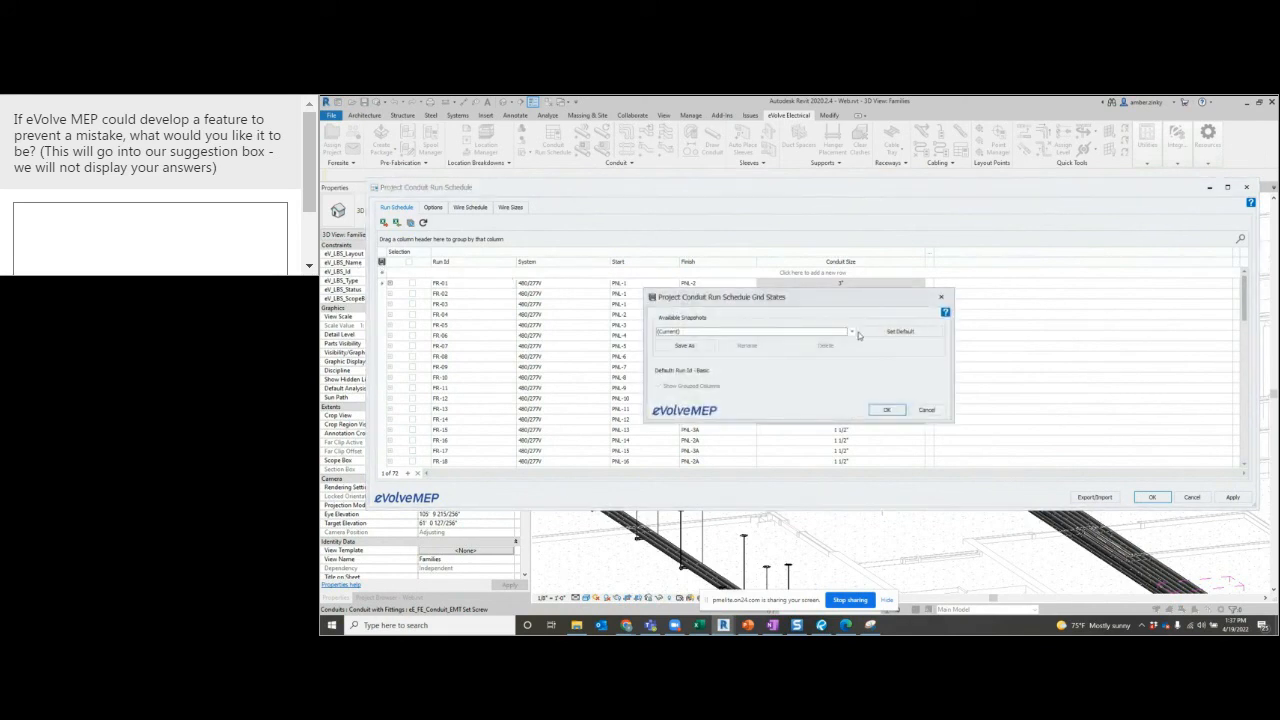
left_click(852, 331)
left_click(767, 349)
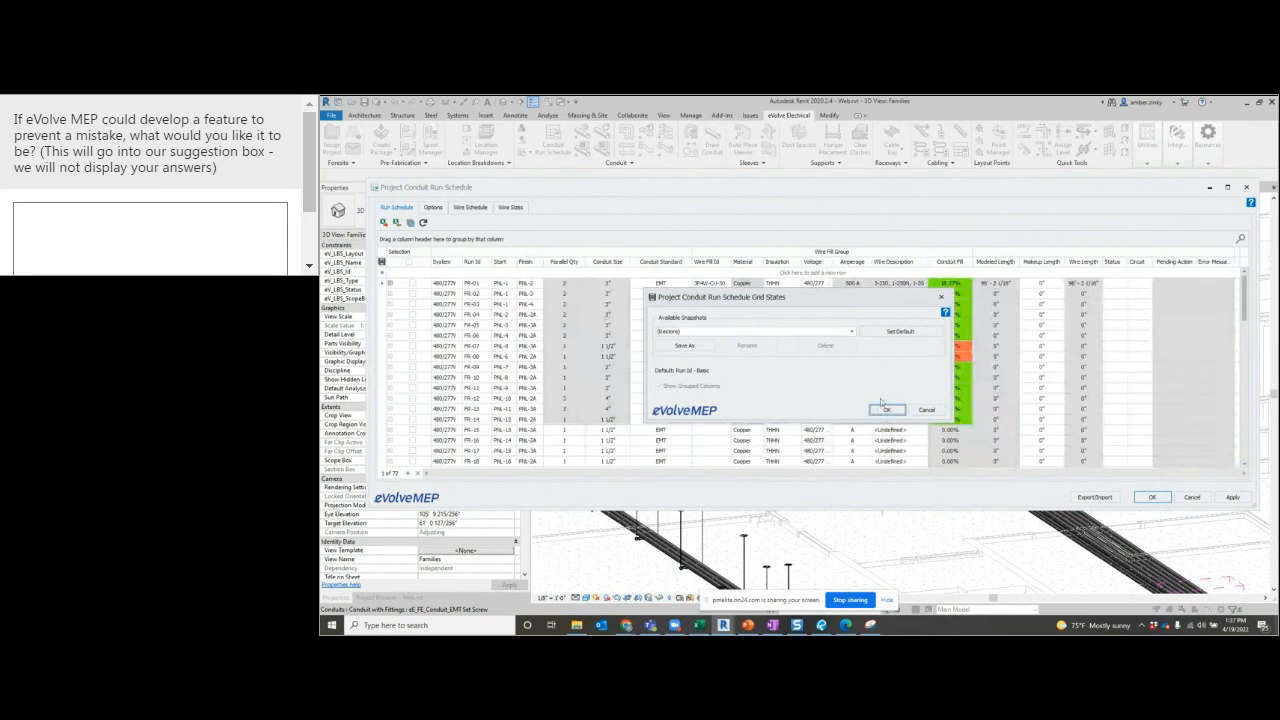
left_click(885, 409)
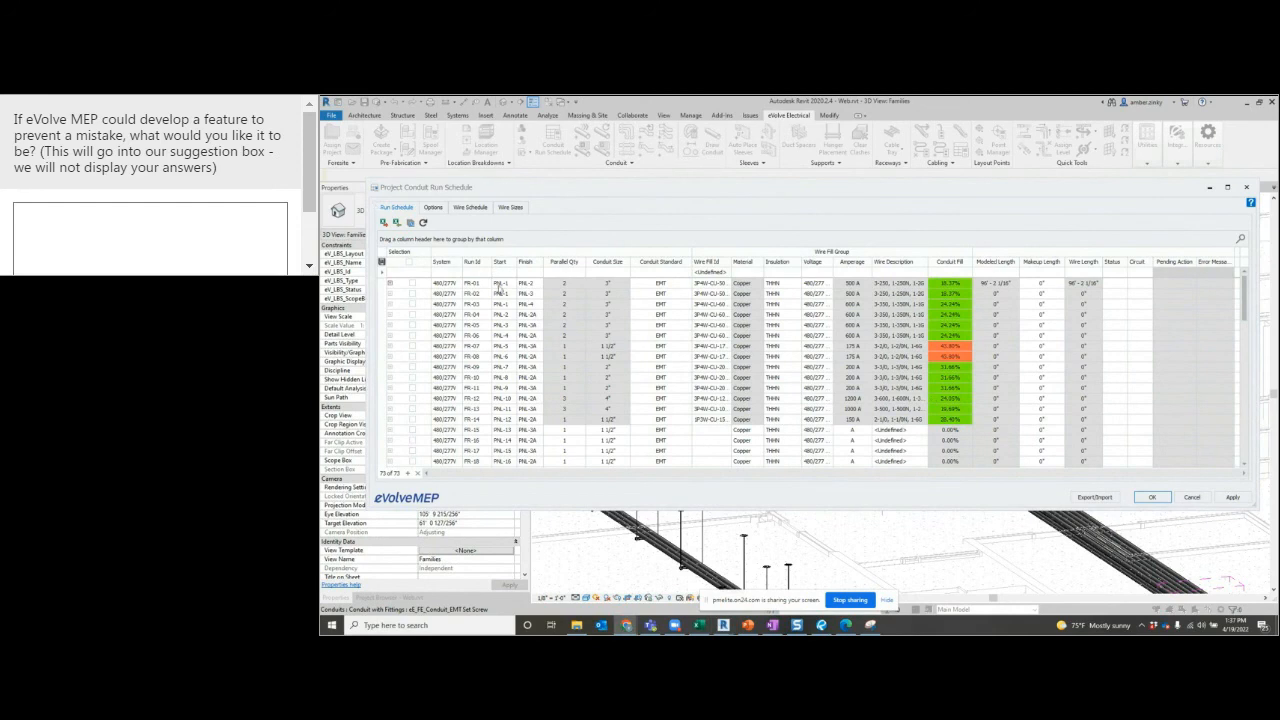
left_click(1246, 187)
left_click(799, 370)
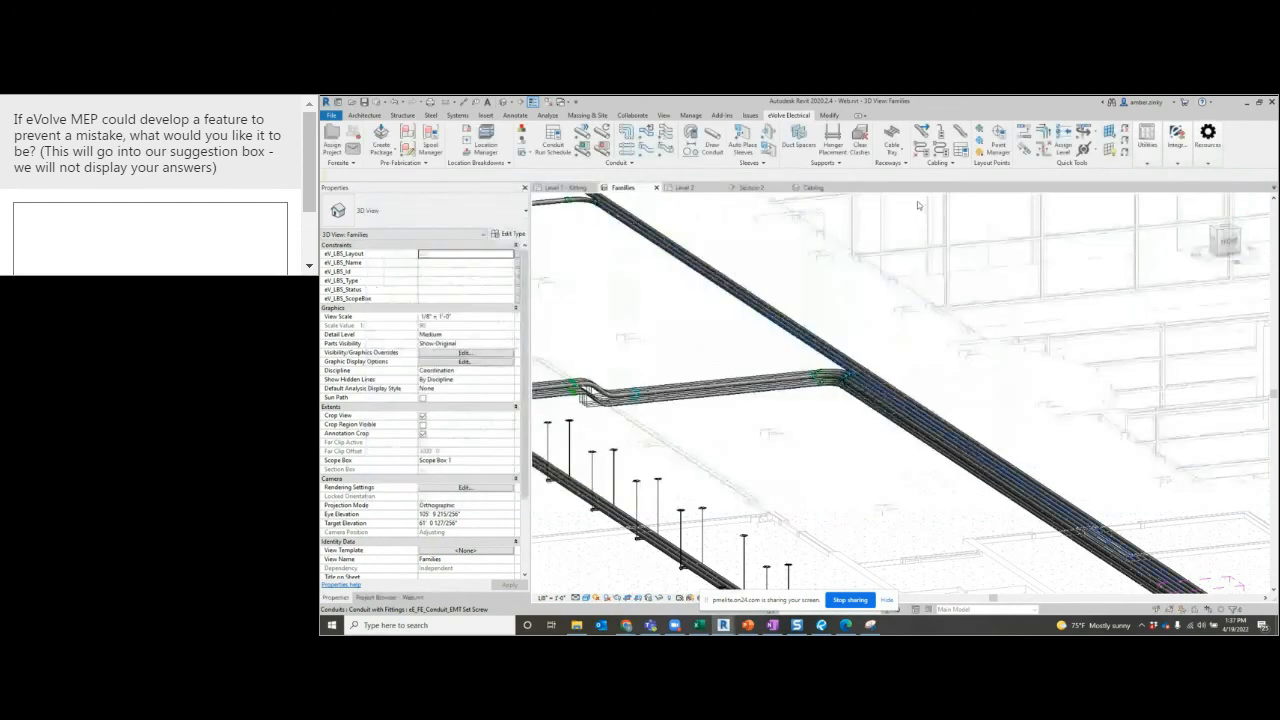
Review the Circuit 2 cable lengths in the Project Cable Schedule from the Cabling view, and return to the Families view.
left_click(812, 187)
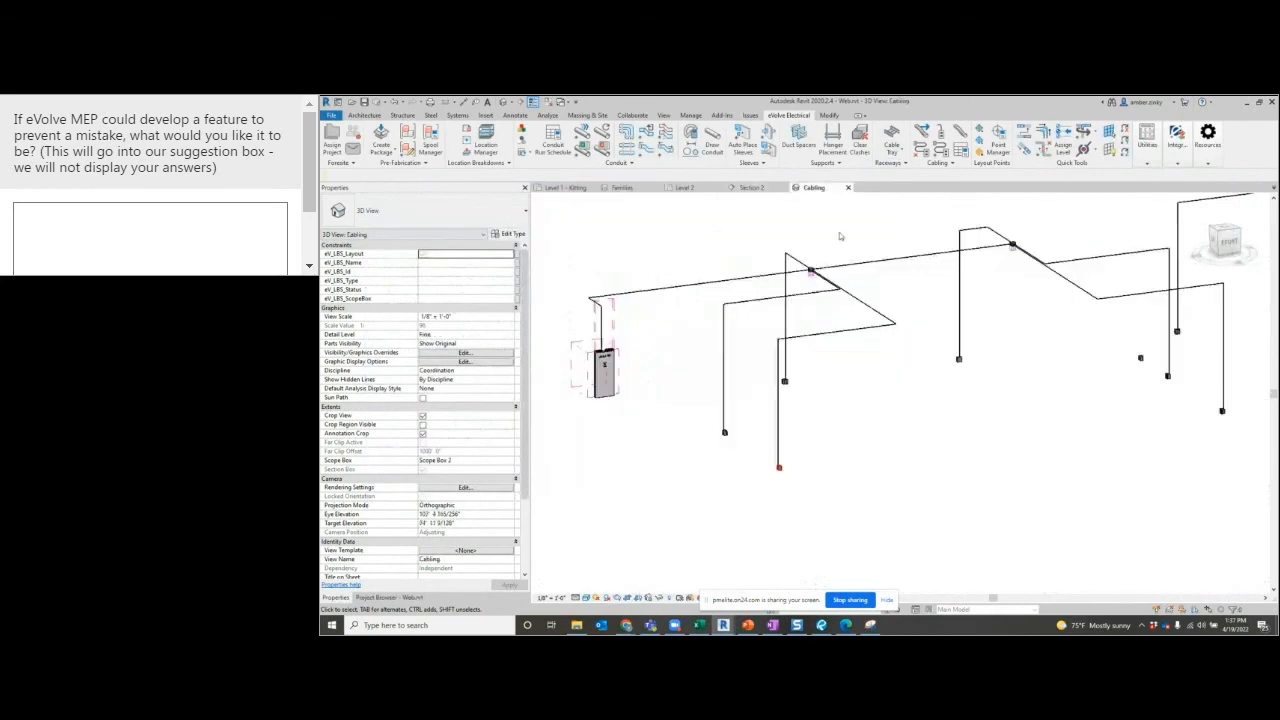
left_click(960, 148)
left_click(590, 331)
left_click(590, 329)
left_click(600, 341)
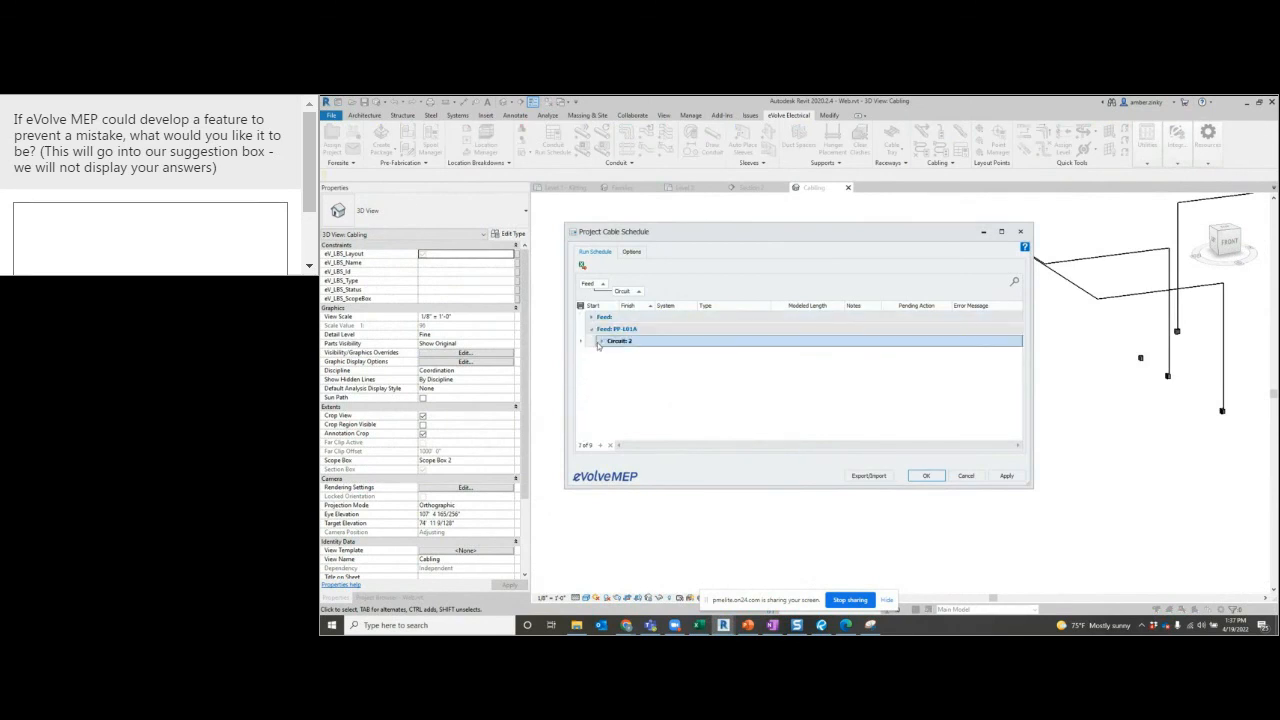
left_click(601, 341)
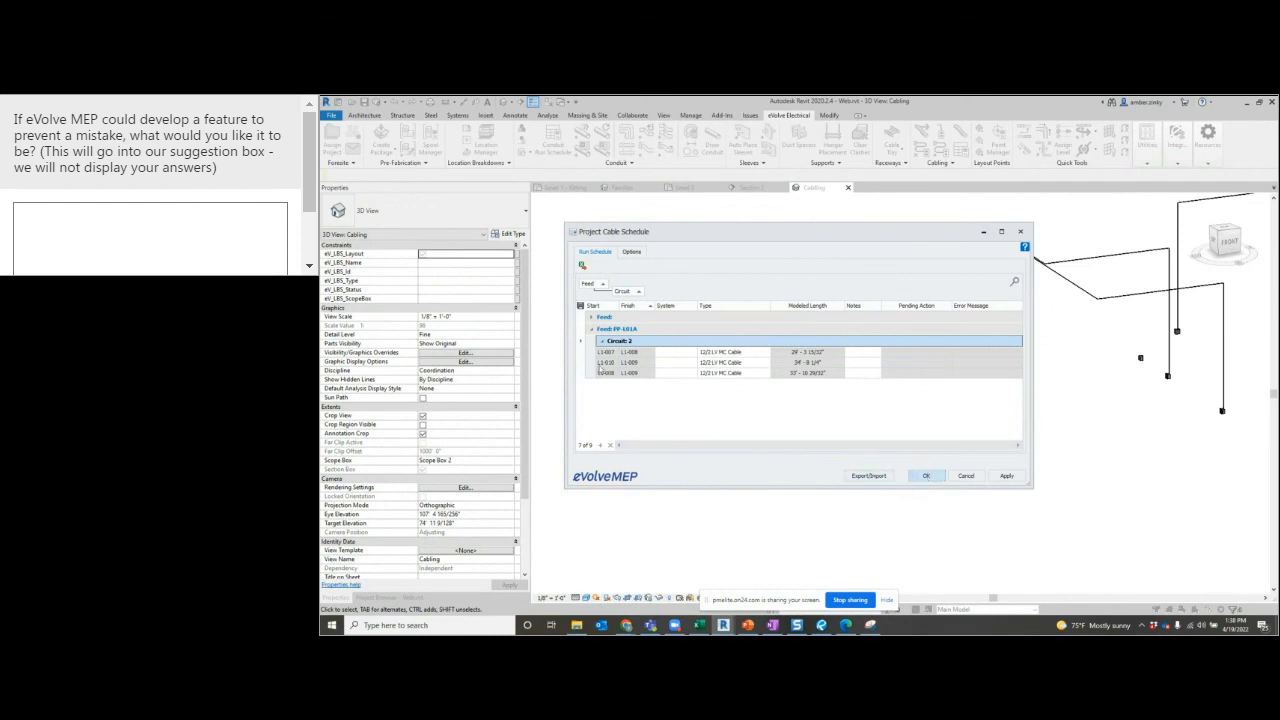
left_click(929, 475)
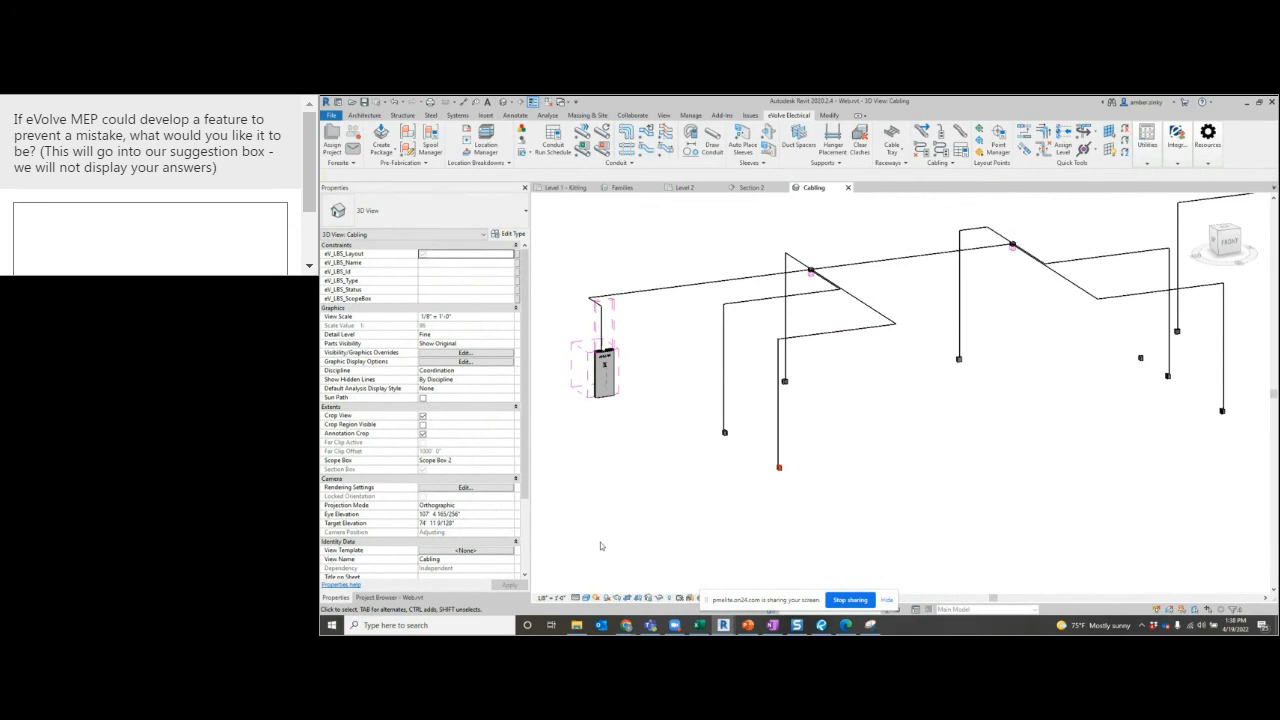
left_click(622, 188)
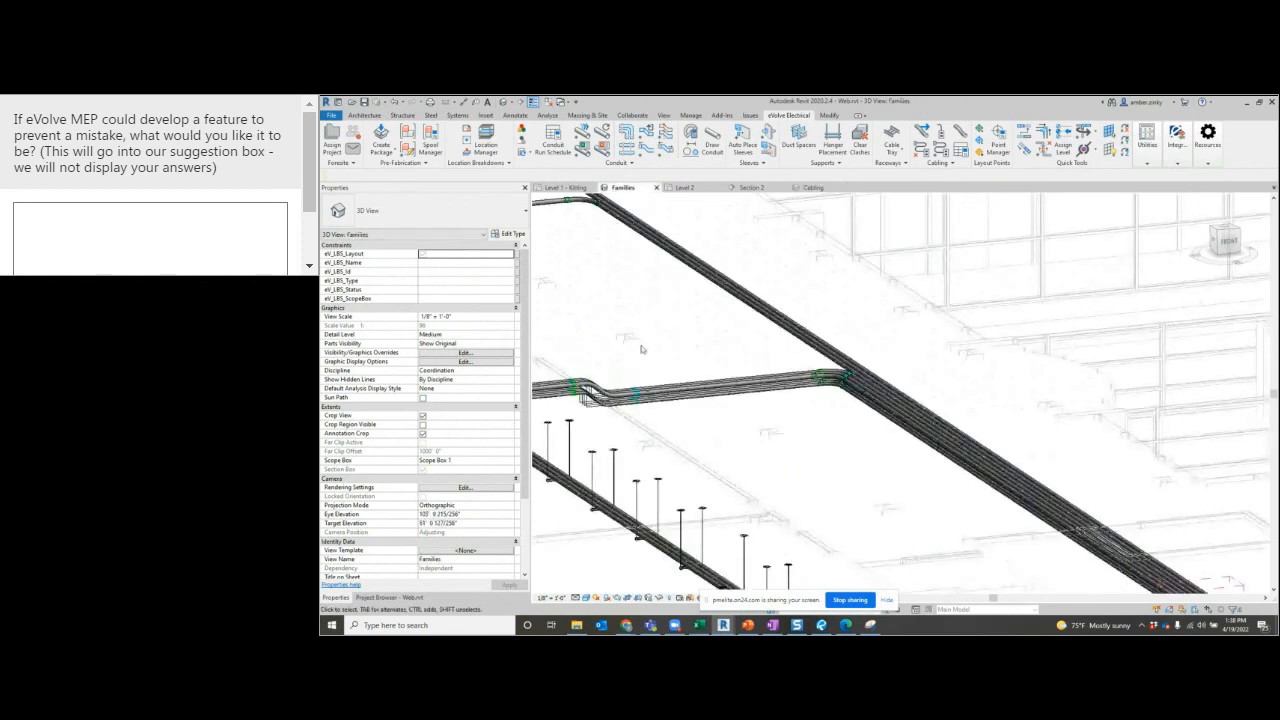
middle_click_drag(690, 389, 814, 371)
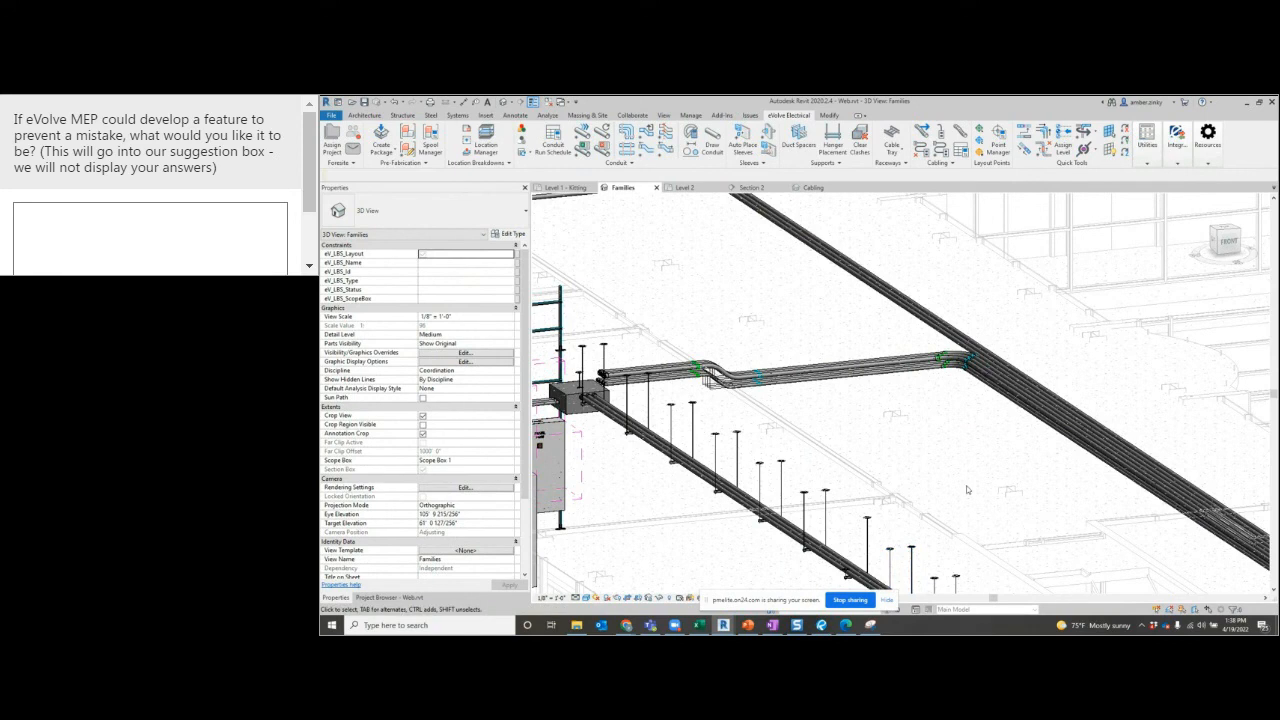
middle_click_drag(1080, 486, 1010, 544)
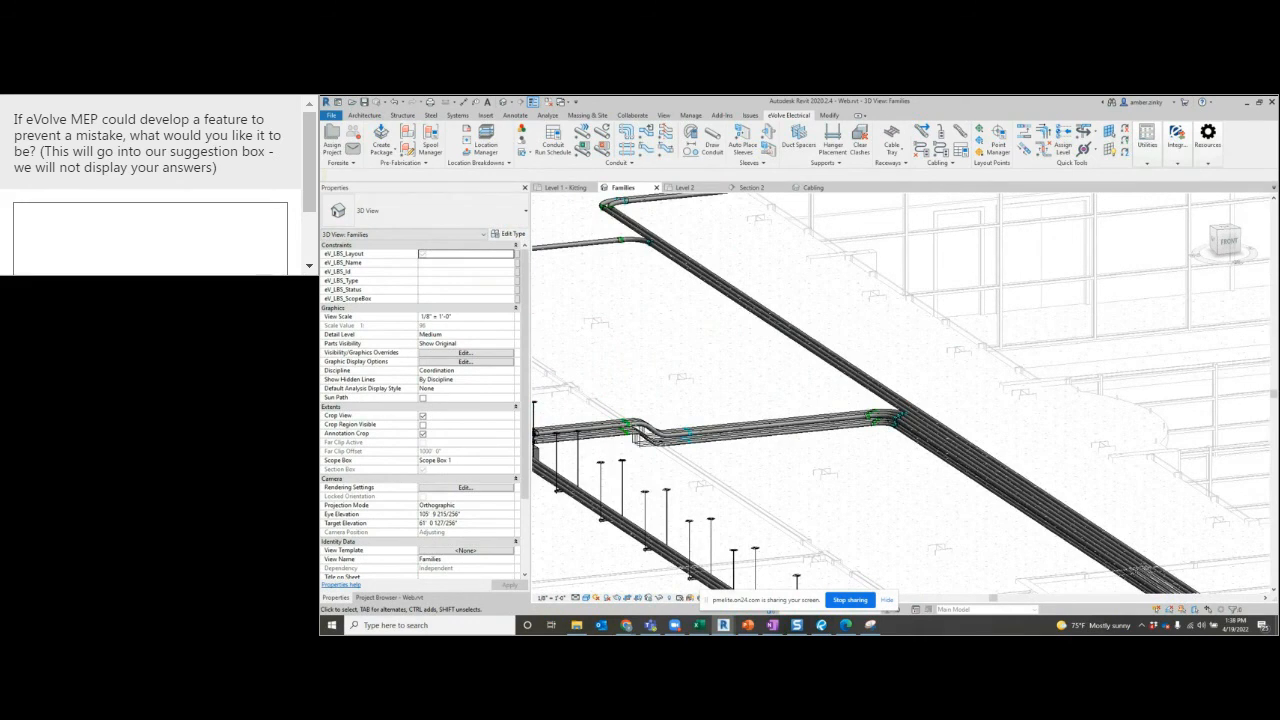
mouse_move(821, 625)
middle_click_drag(898, 474, 985, 431)
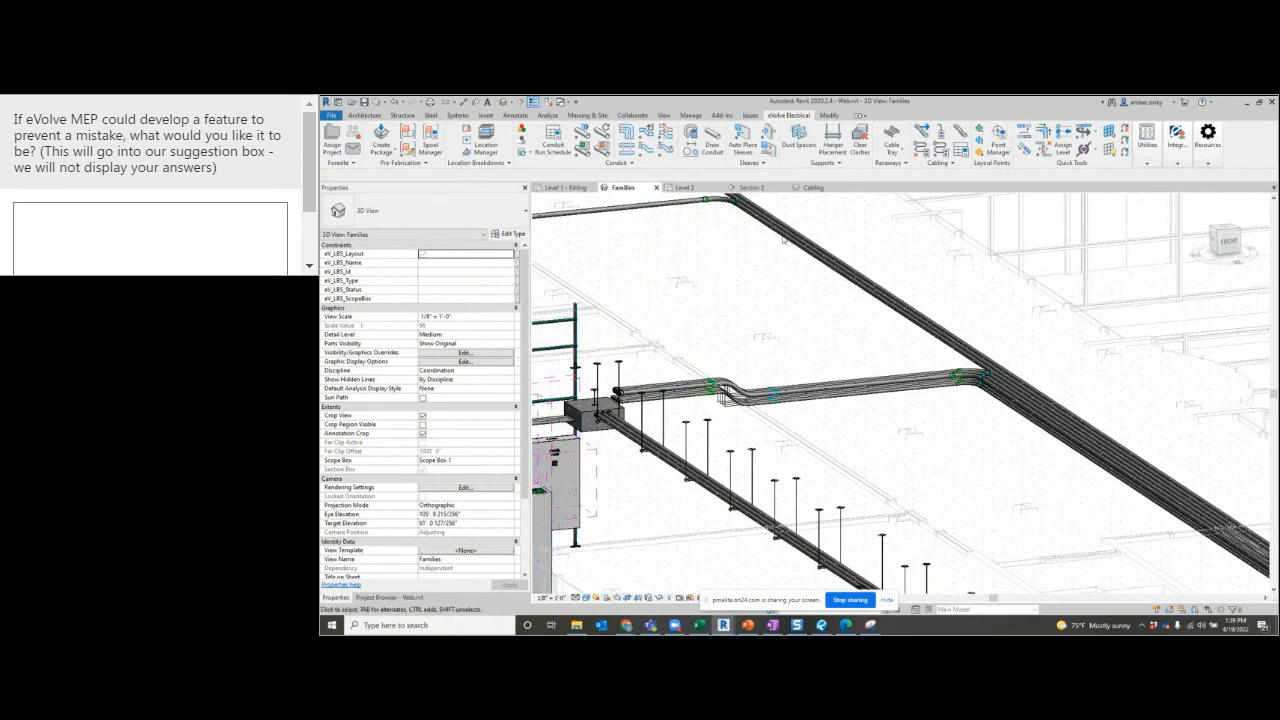
middle_click_drag(1004, 433, 732, 350)
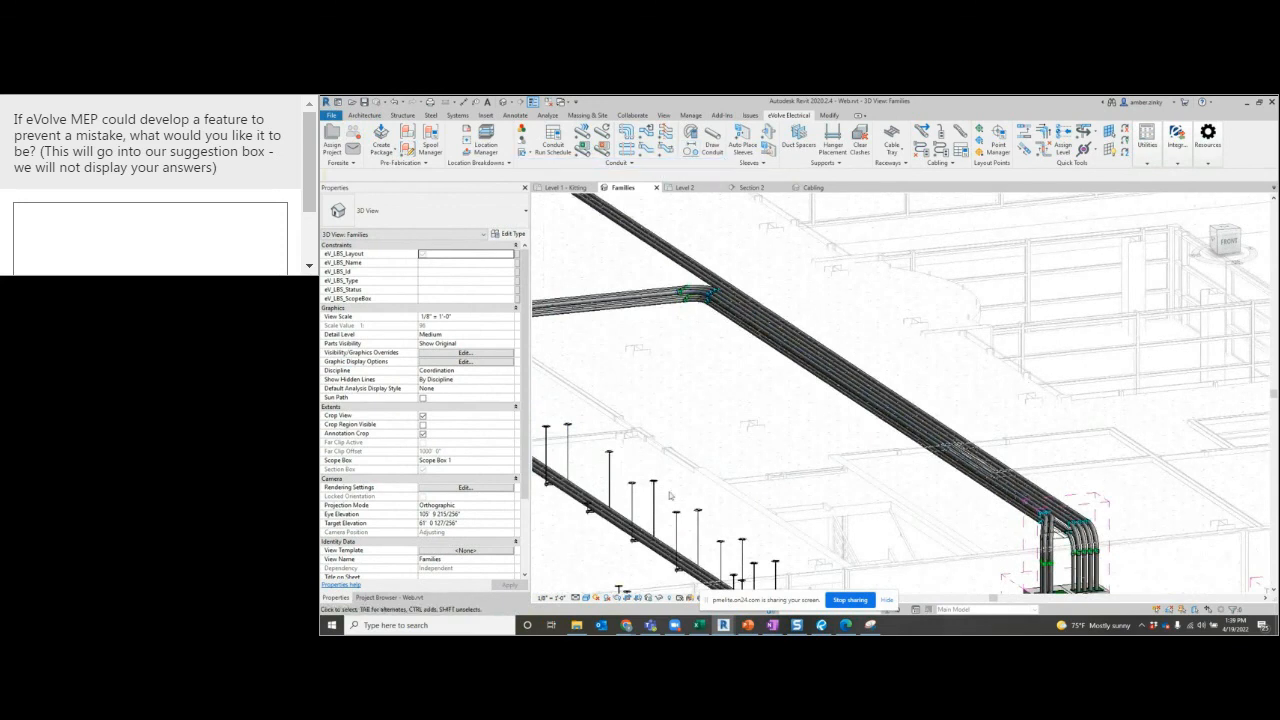
Place couplings along the Entire Path of the conduit rack leaving the junction box.
middle_click_drag(670, 495, 720, 300, "shift")
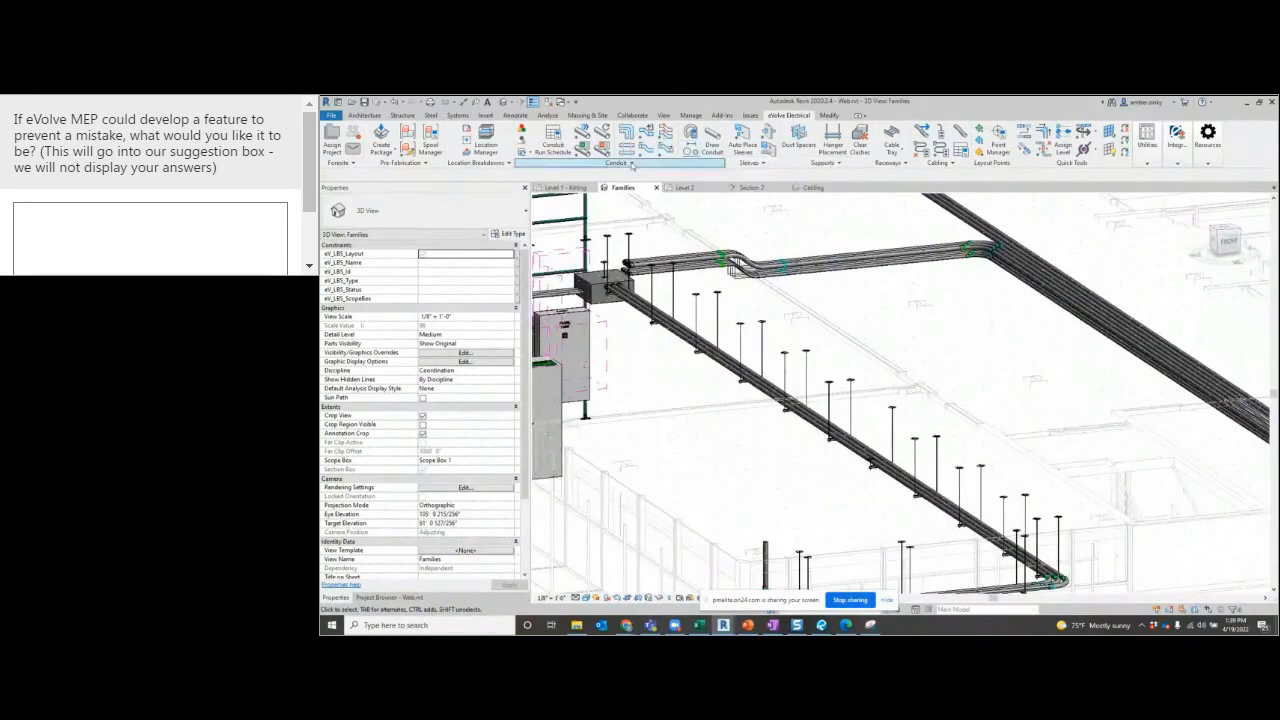
left_click(626, 146)
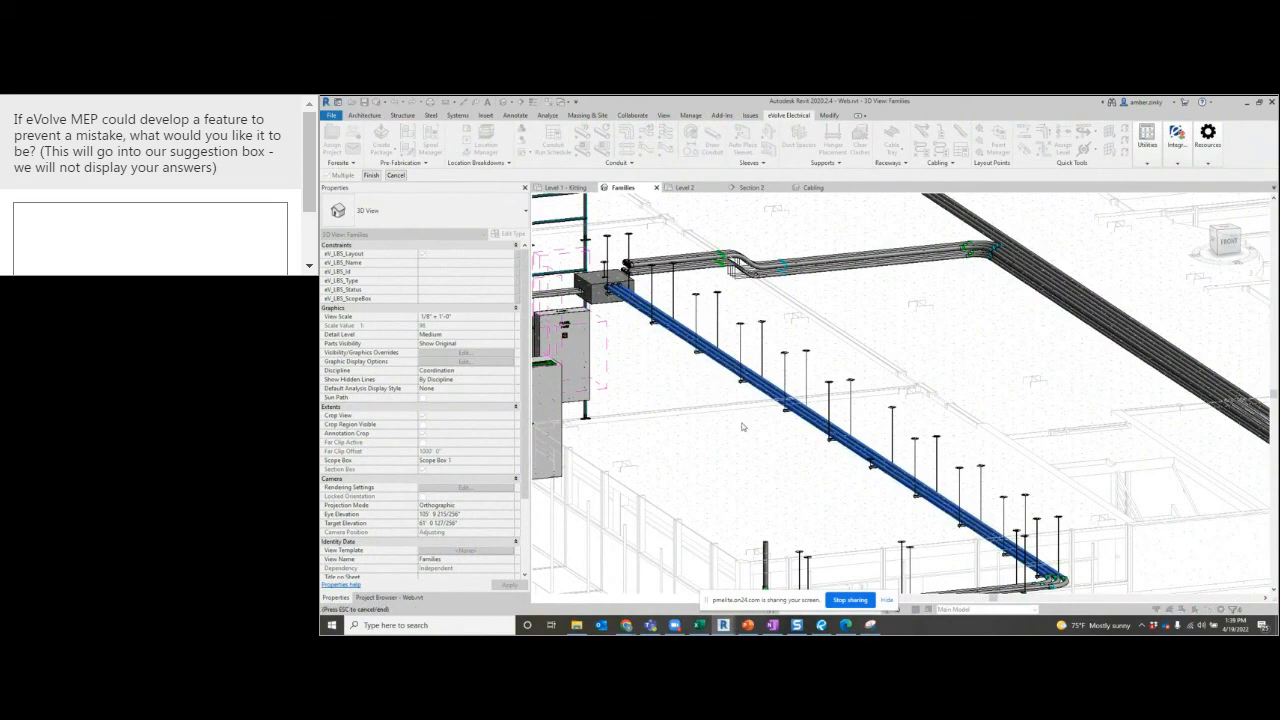
left_click(373, 176)
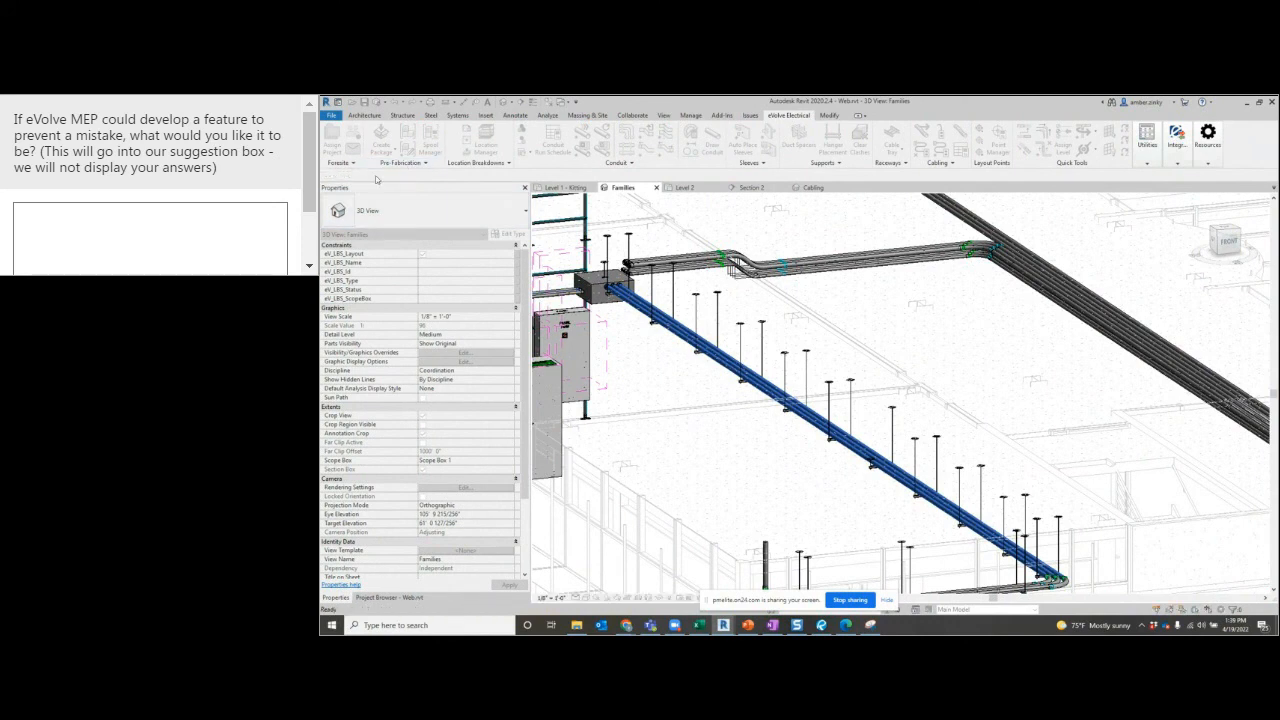
left_click(715, 348)
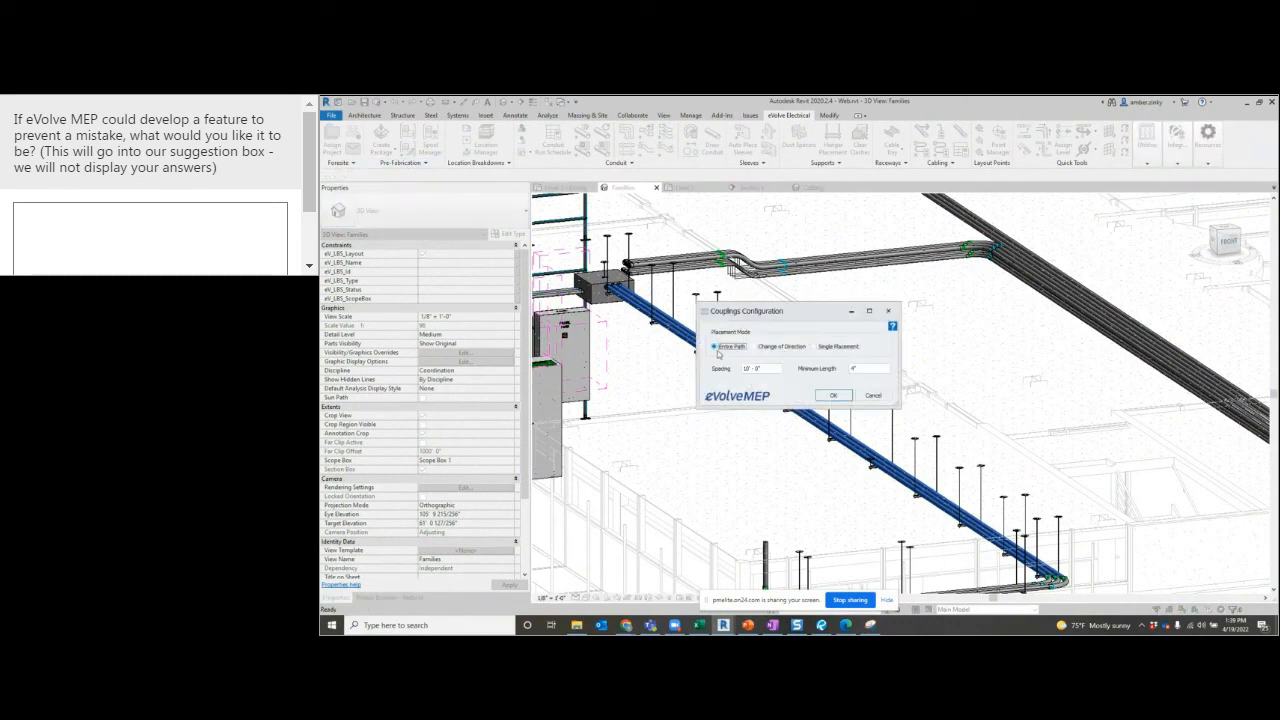
left_click(833, 396)
left_click(934, 545)
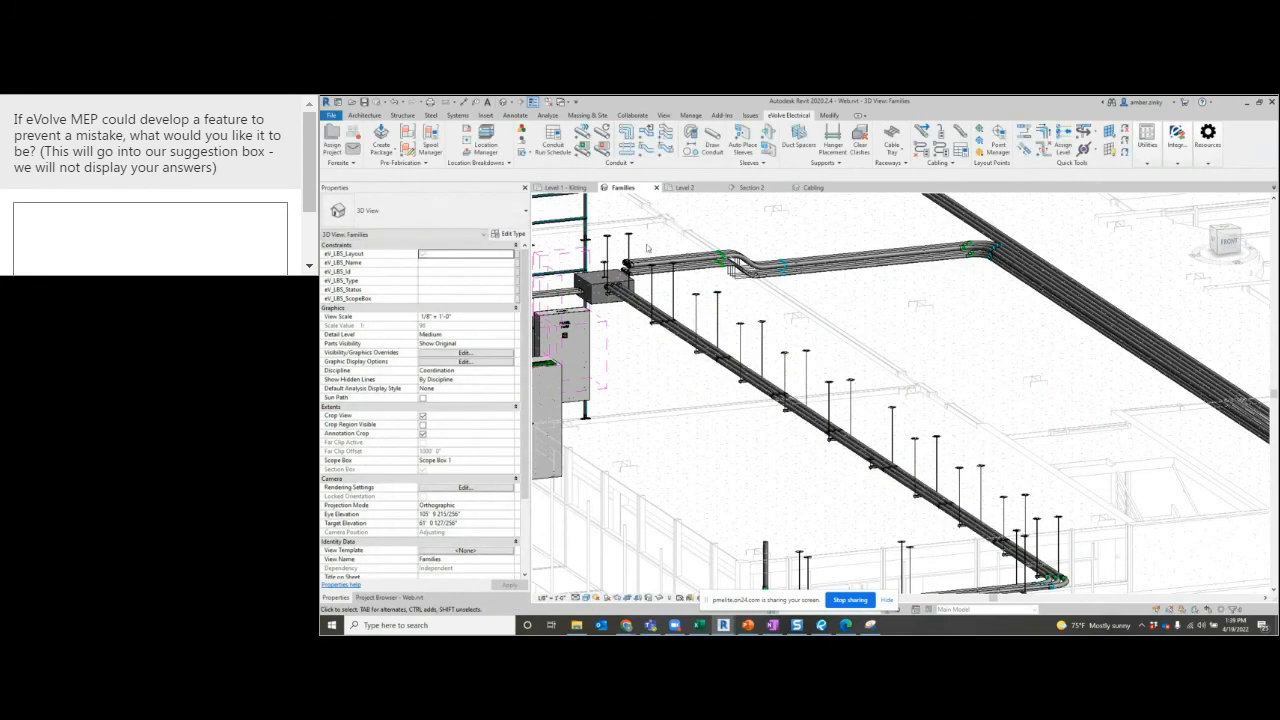
Inspect the coupled conduit rack and the properties of its outer conduit segment next to the junction box.
left_click(684, 329)
middle_click_drag(708, 386, 786, 443, "shift")
left_click(786, 443)
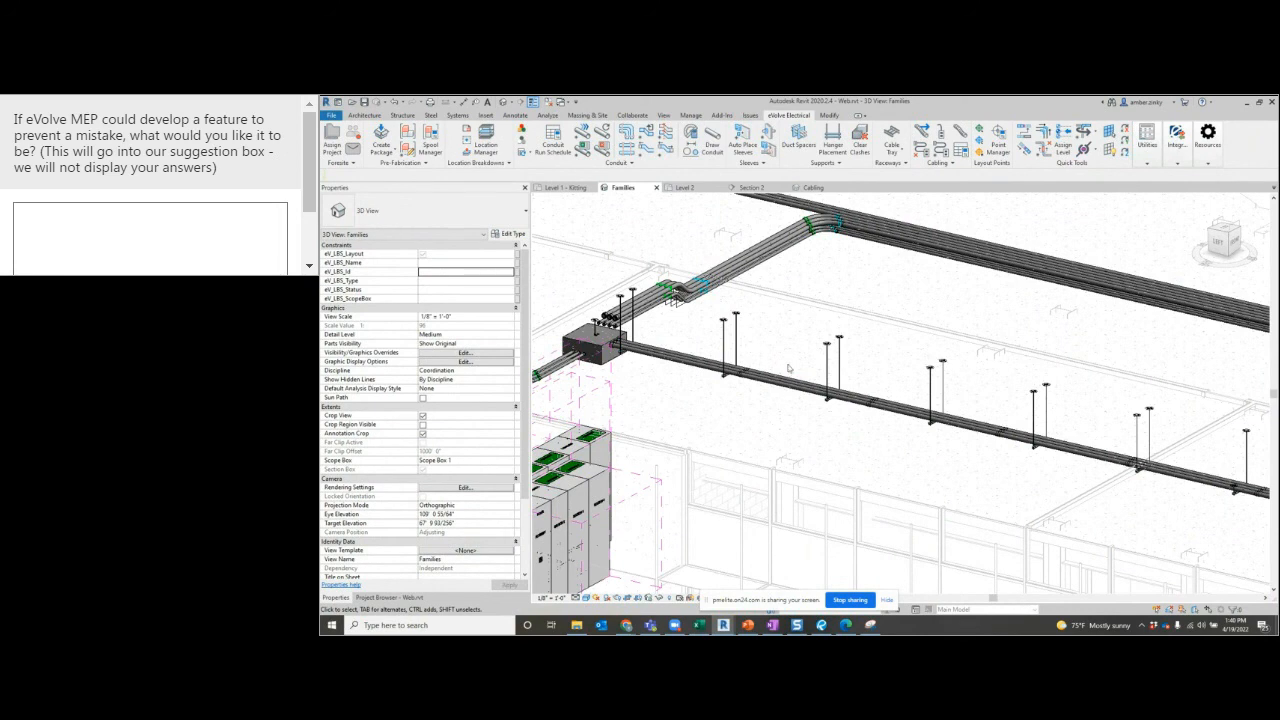
middle_click_drag(680, 366, 680, 366)
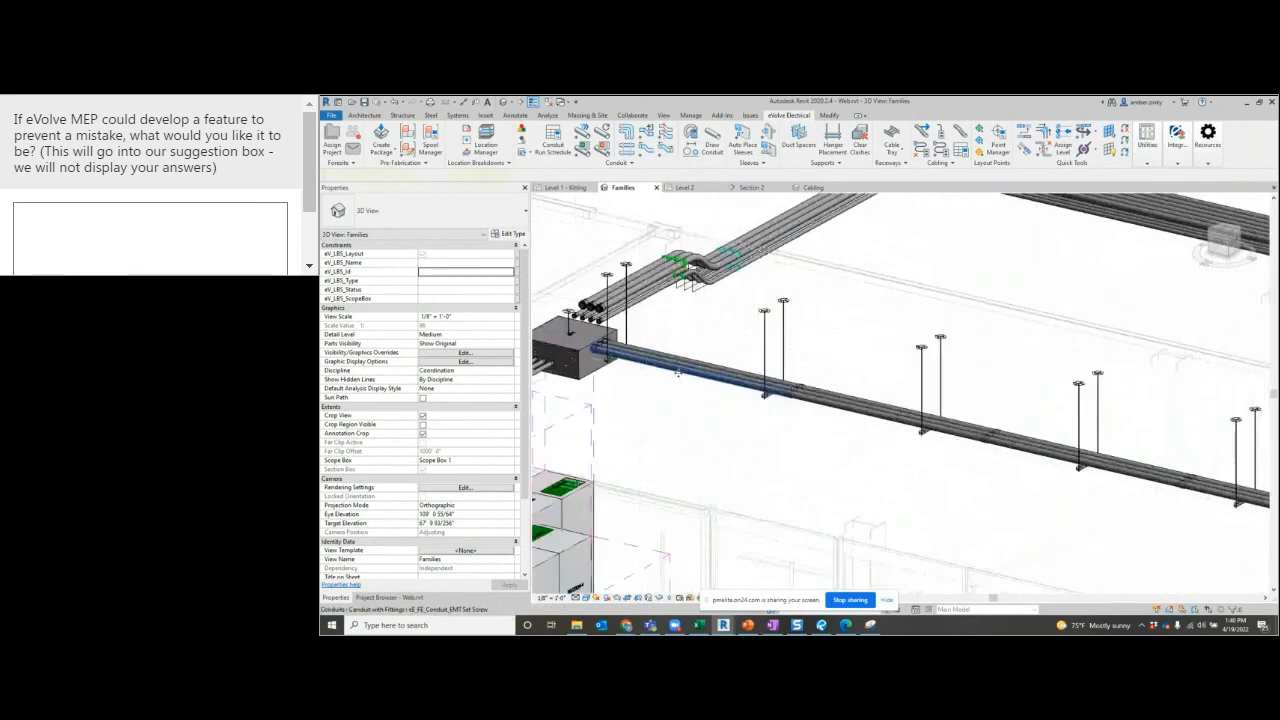
left_click(679, 366)
middle_click_drag(679, 366, 885, 347, "shift")
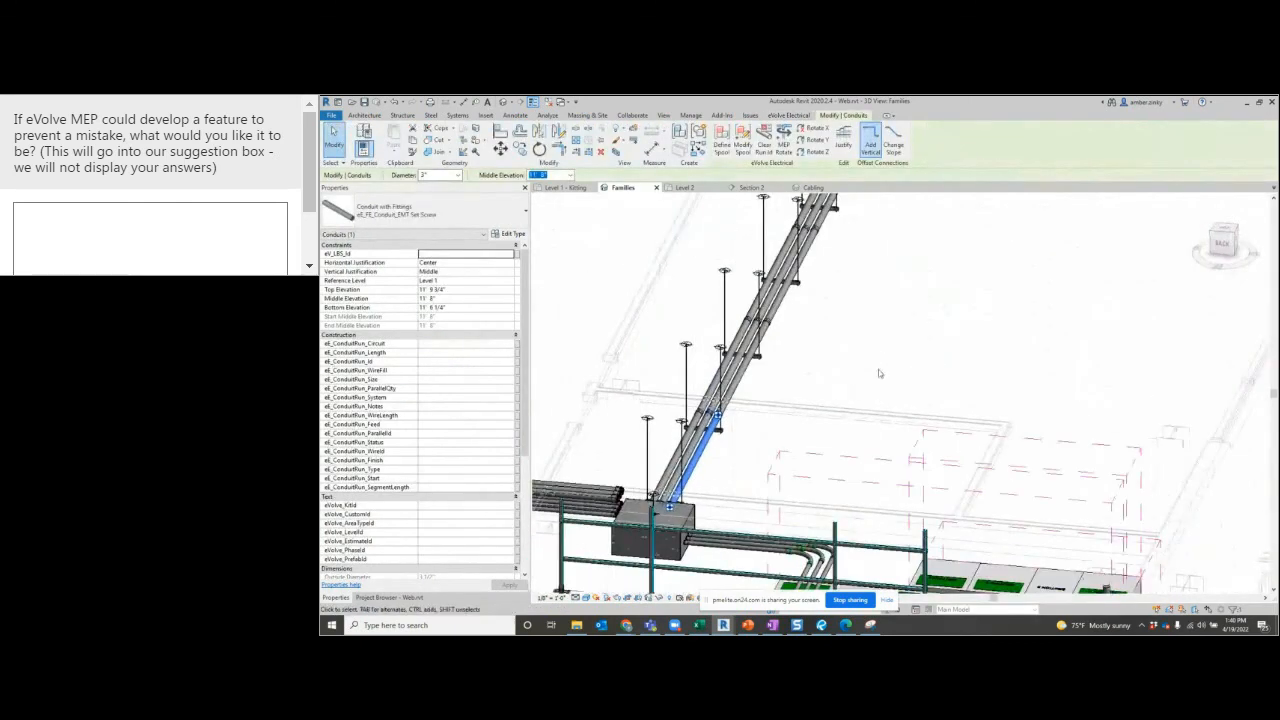
left_click(879, 370)
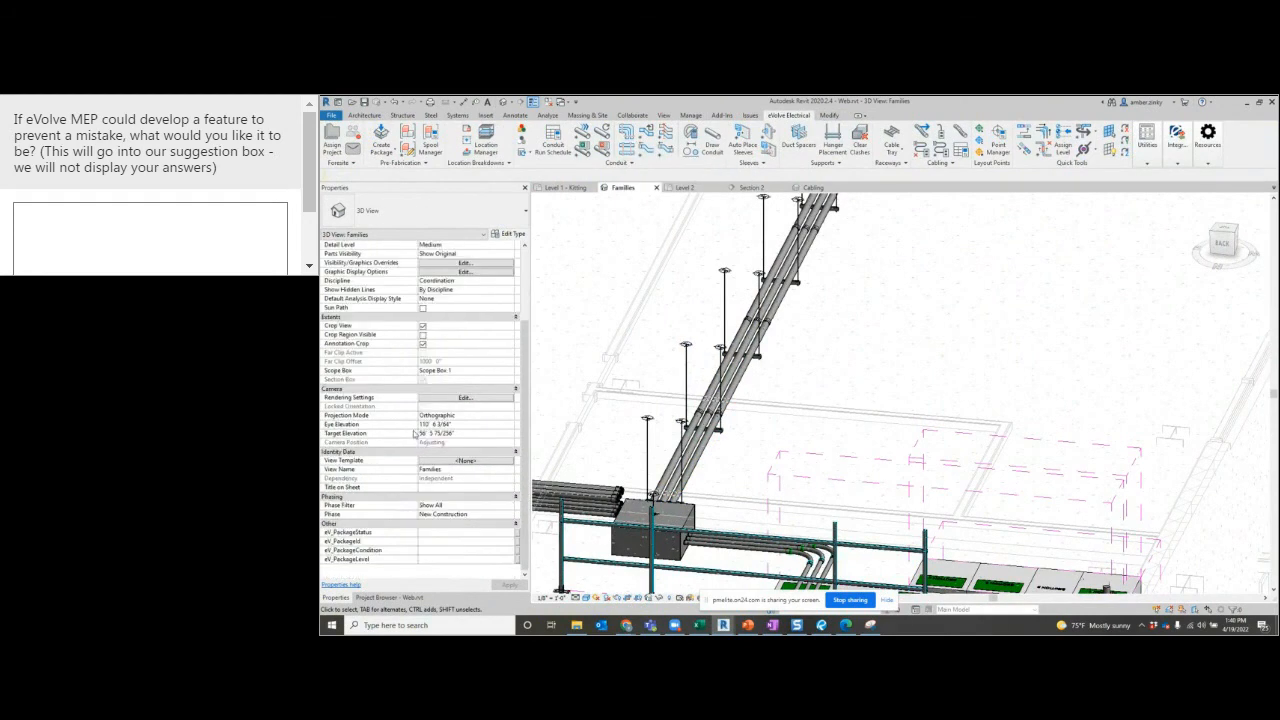
Review the BOM, conduit bend and prefab schedules listed in the project.
left_click(384, 597)
scroll(438, 458, "down", 5)
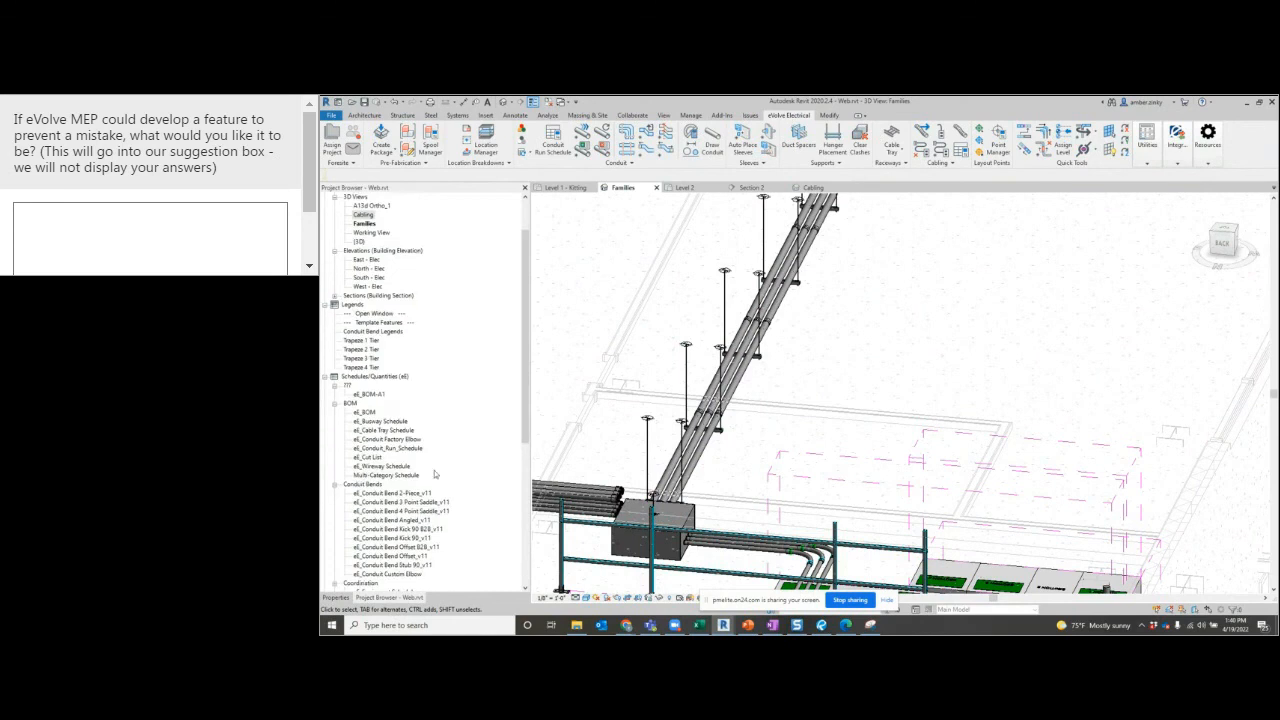
scroll(433, 512, "up", 2)
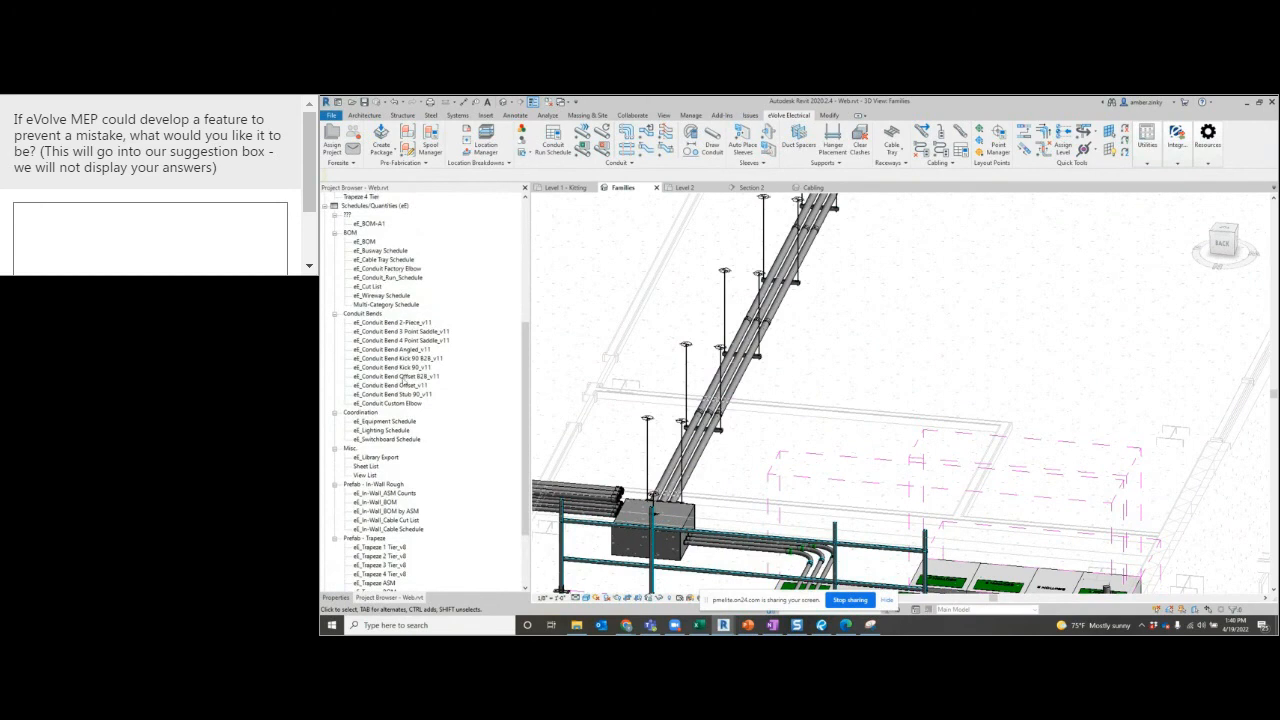
scroll(407, 467, "up", 5)
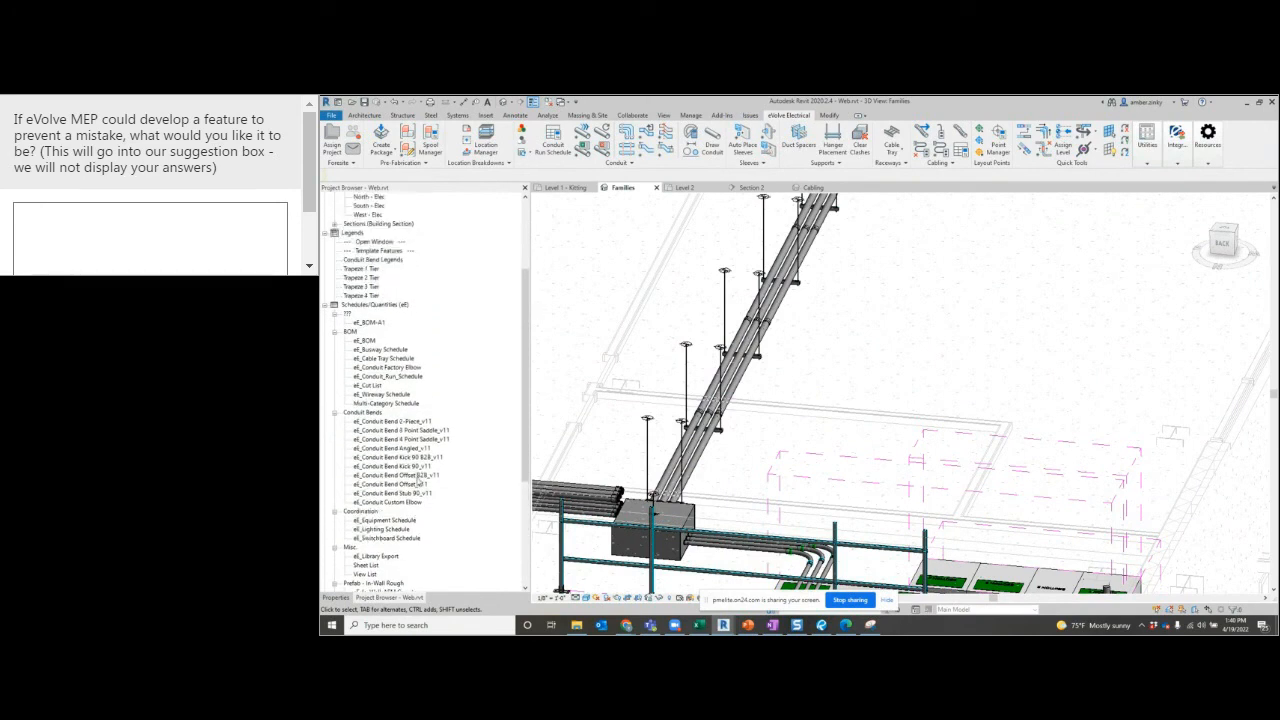
scroll(405, 480, "down", 4)
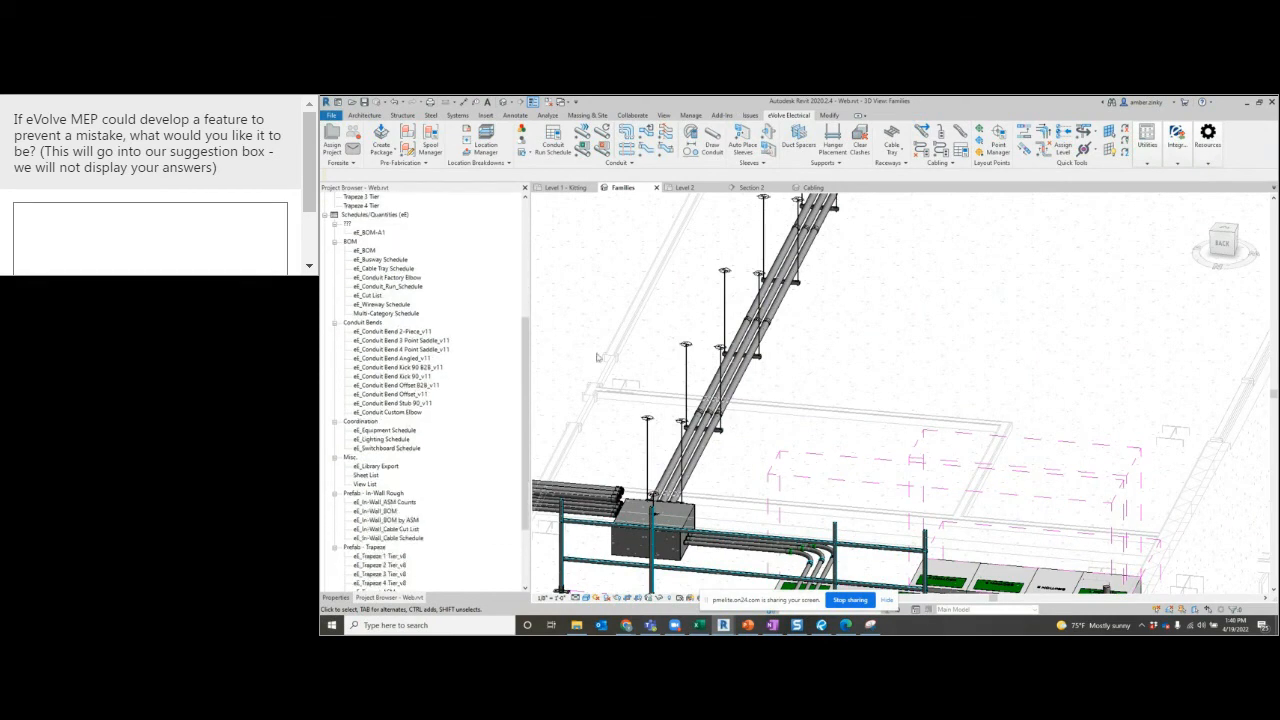
Define spool SP-02 from two adjoining coupled sections of the conduit rack together with their trapeze hangers.
left_click(406, 133)
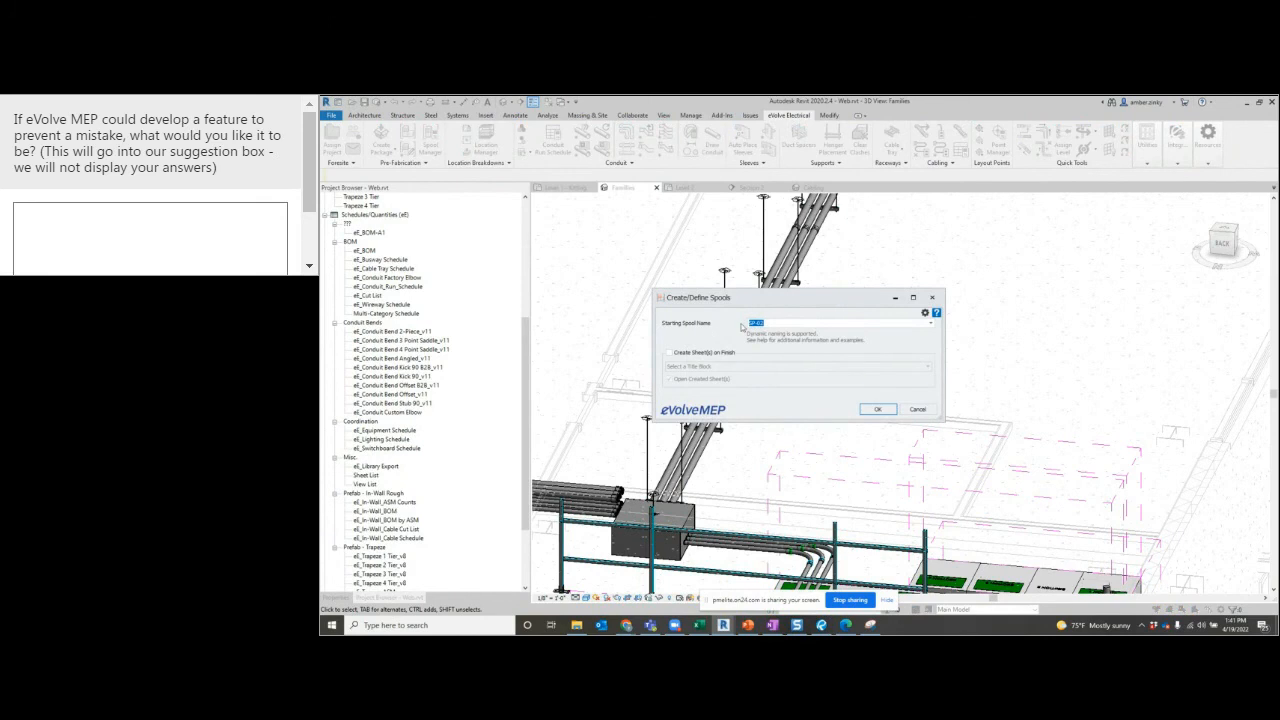
left_click(877, 409)
left_click_drag(596, 318, 722, 418)
middle_click_drag(683, 315, 592, 345, "shift")
left_click_drag(552, 283, 985, 521)
key("Escape")
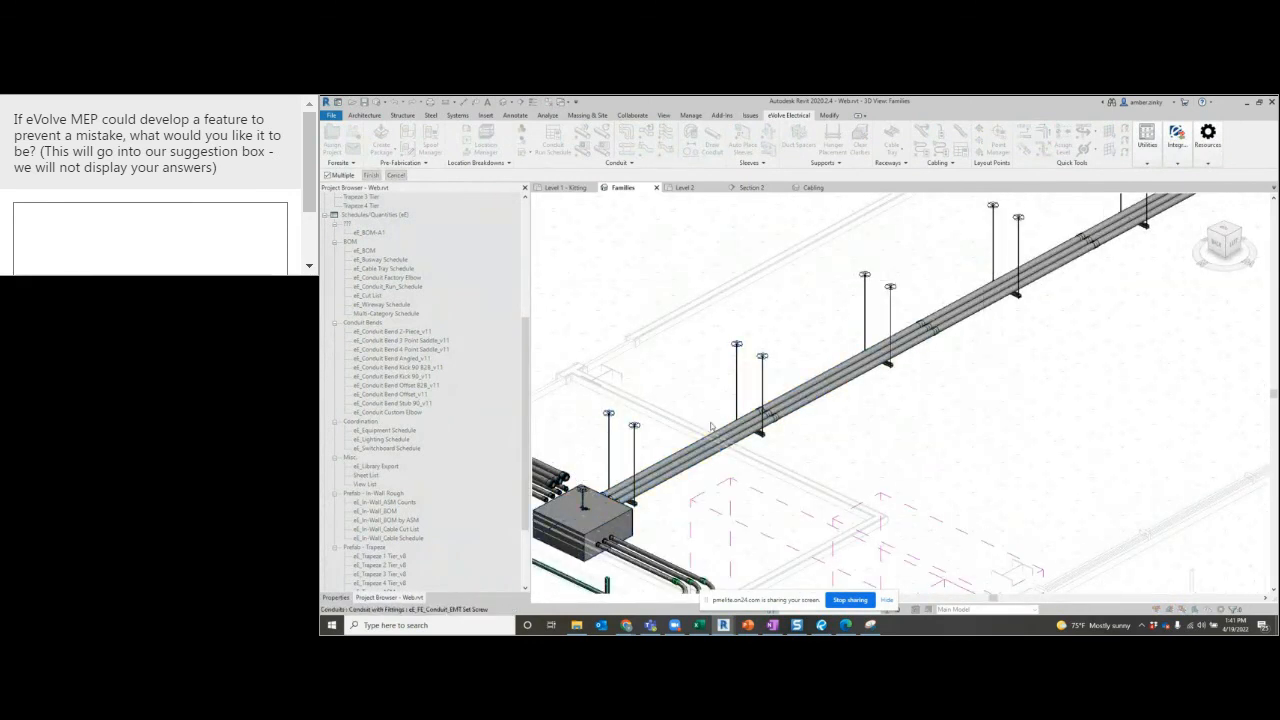
middle_click_drag(940, 285, 648, 274, "shift")
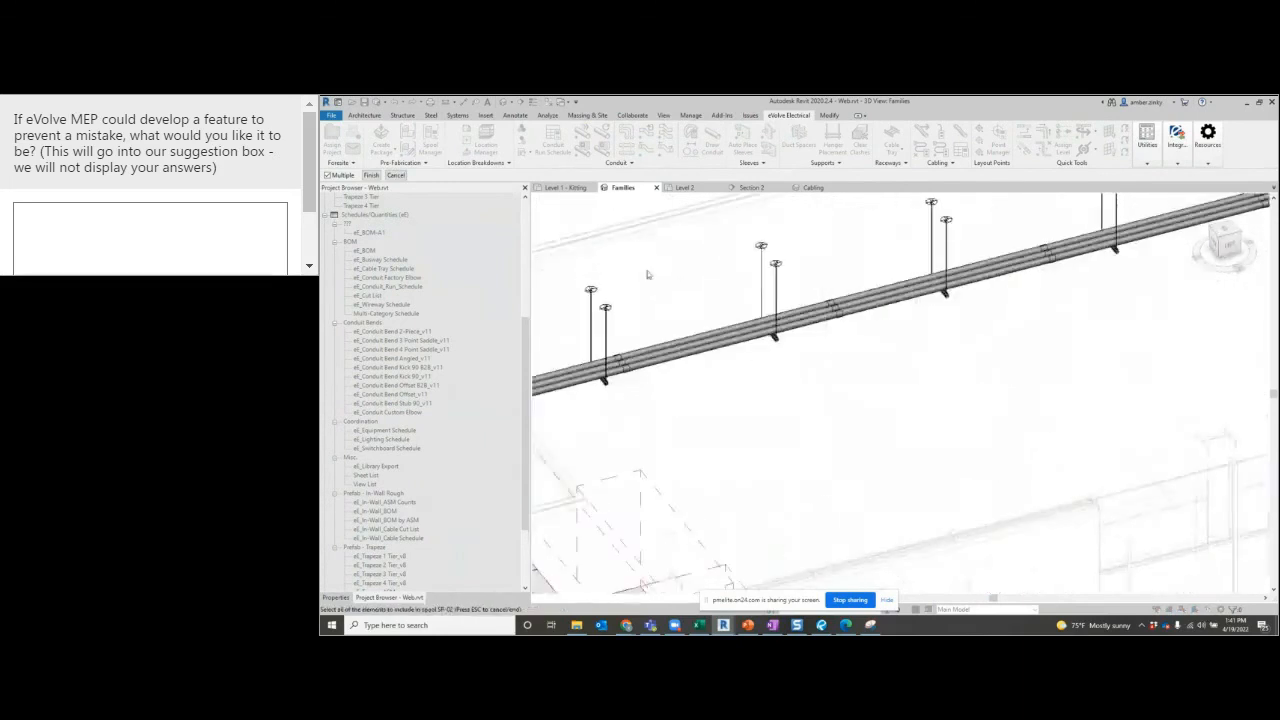
scroll(648, 274, "down", 1)
left_click_drag(571, 249, 1016, 399)
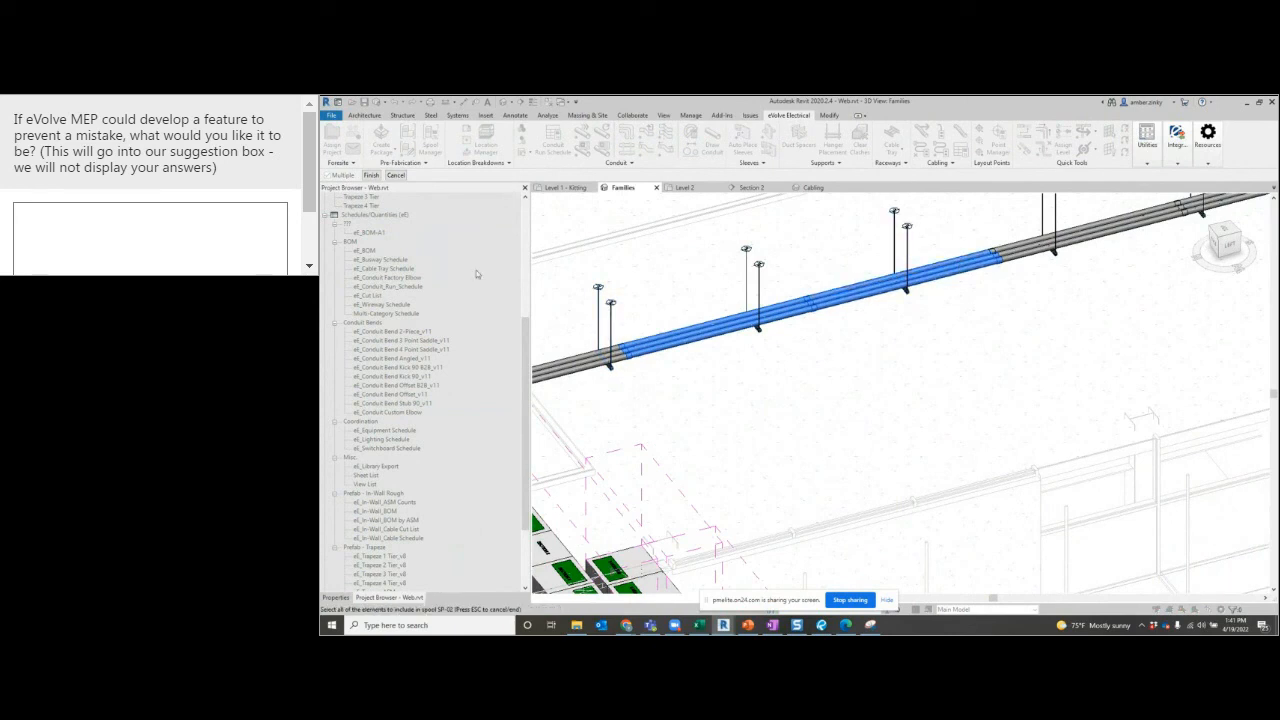
left_click(376, 176)
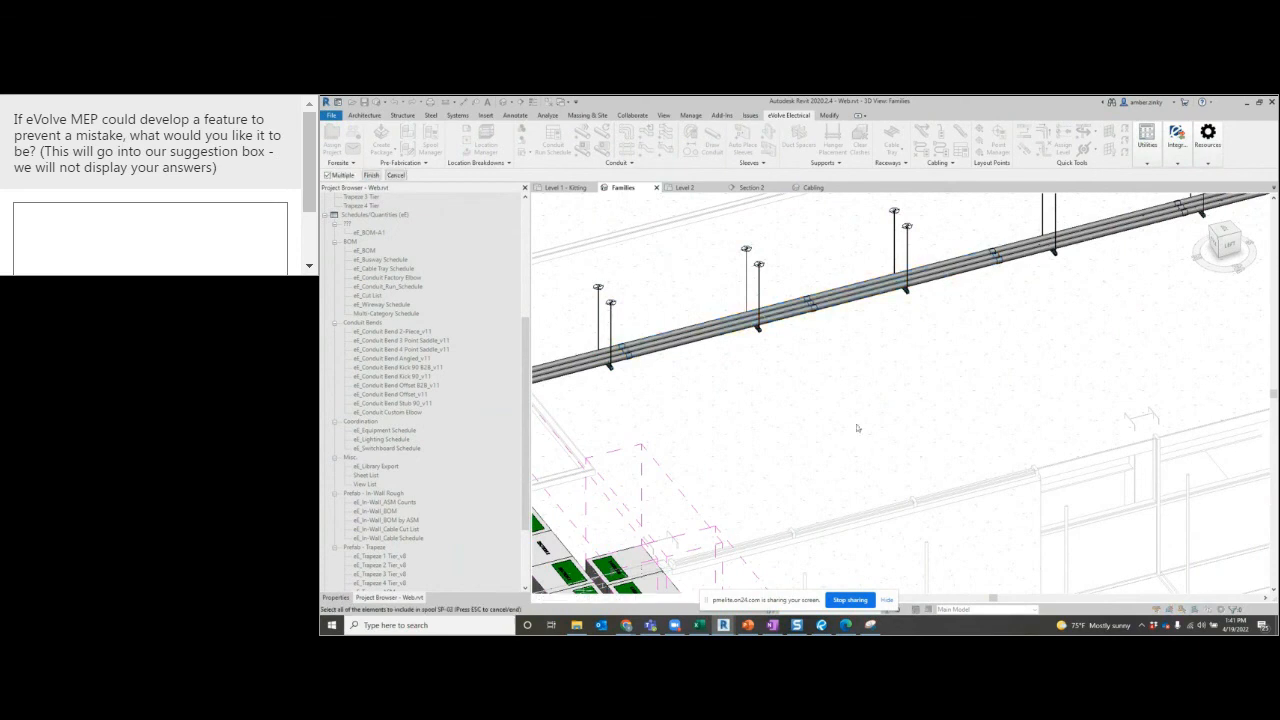
Define spool SP-03 from the next two coupled rack sections with their hangers, and end spool creation.
middle_click_drag(860, 412, 831, 457, "shift")
left_click_drag(856, 354, 677, 442)
middle_click_drag(974, 279, 965, 349)
left_click_drag(1003, 260, 805, 380)
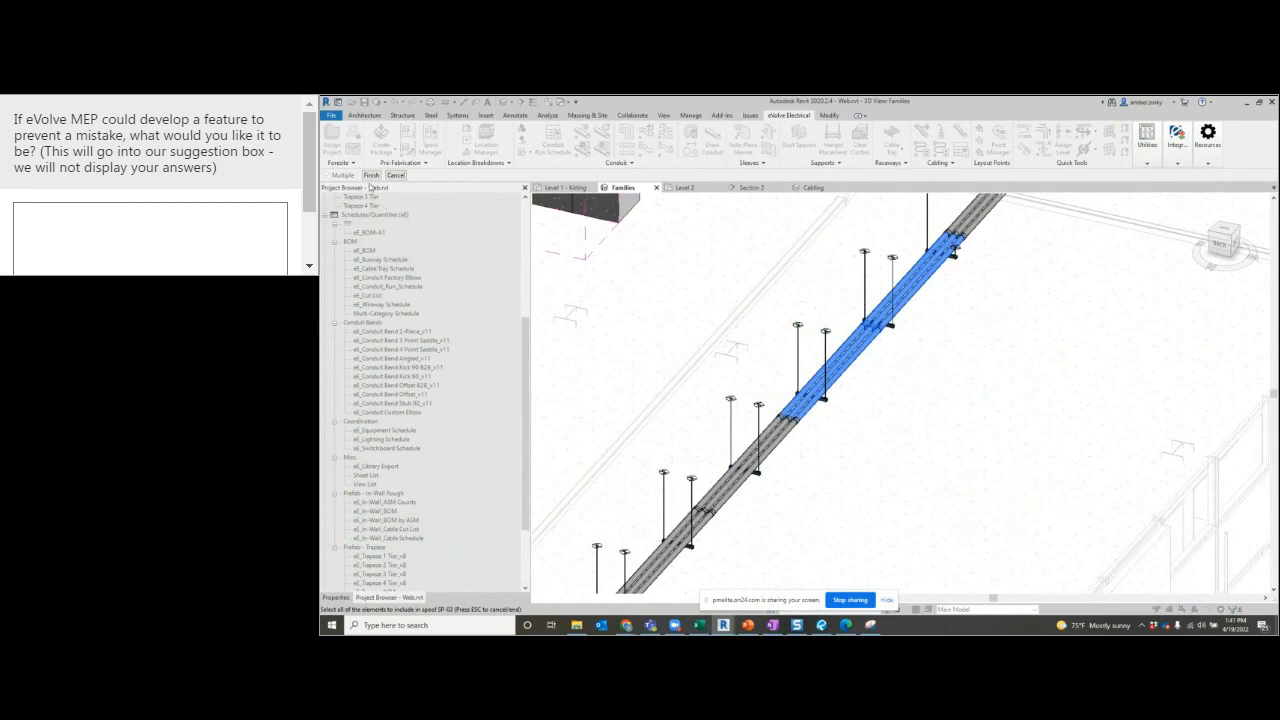
left_click(371, 175)
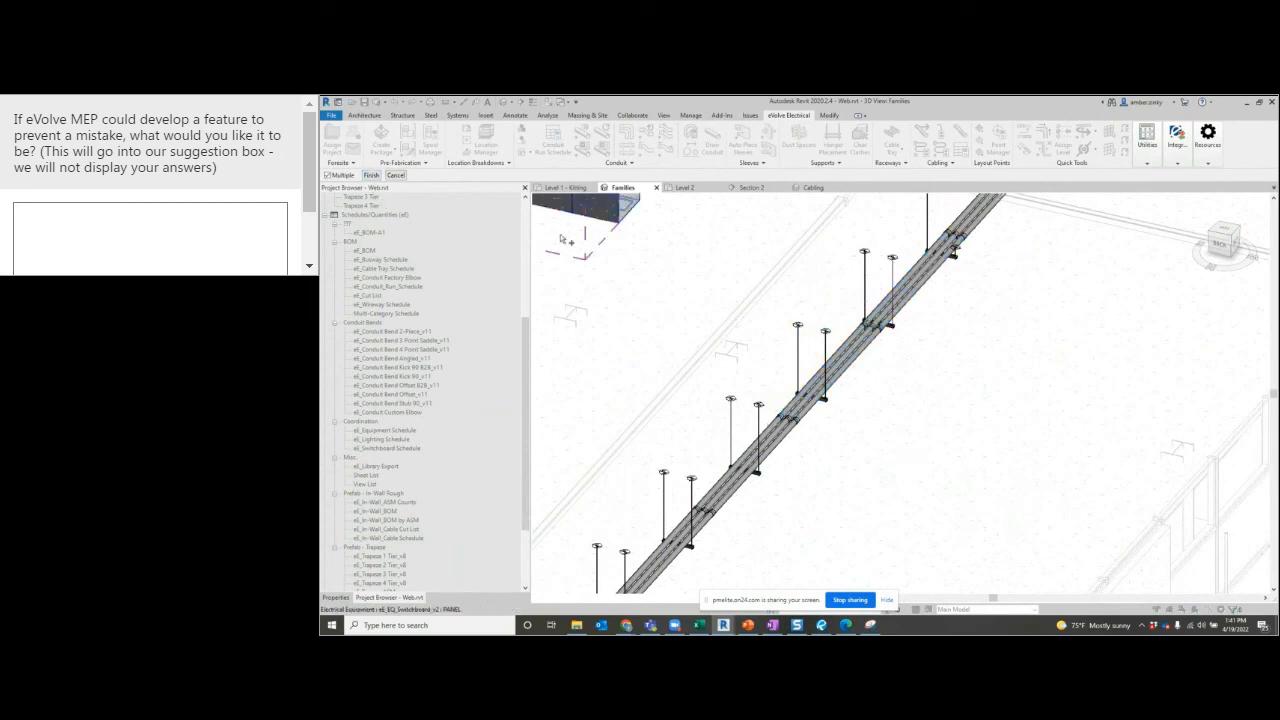
left_click(371, 175)
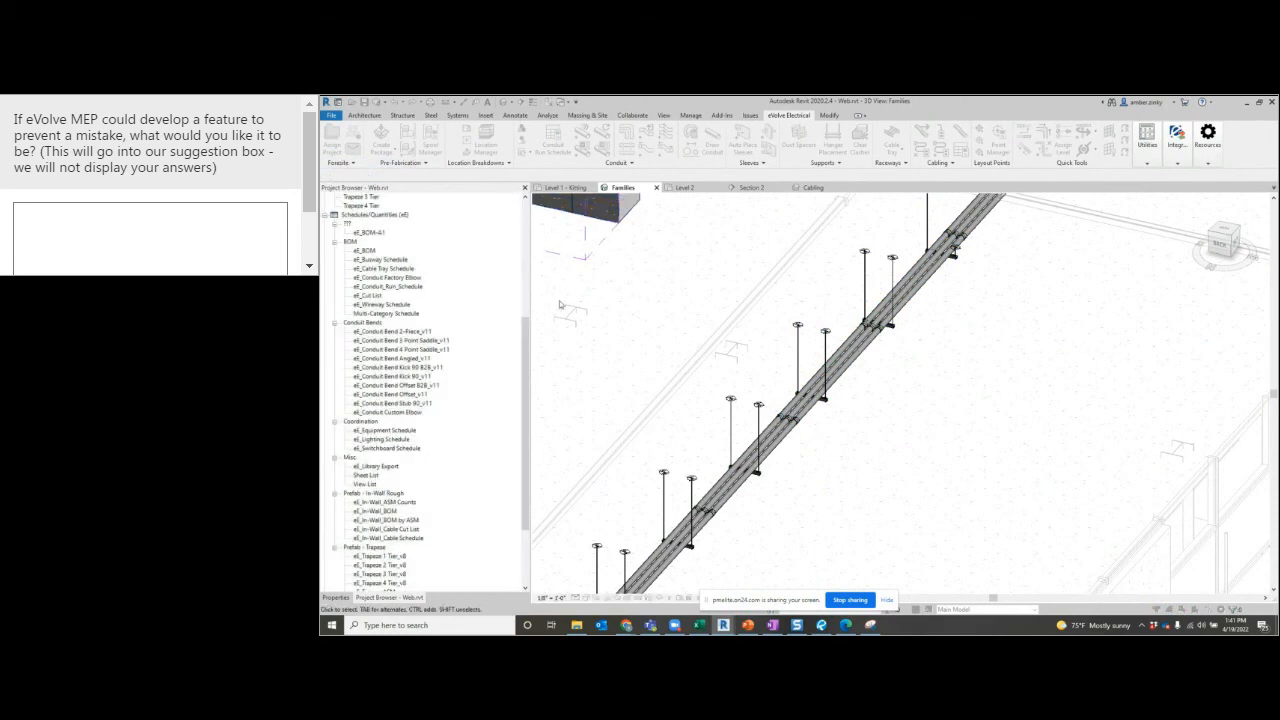
Generate and open sheets for spools SP-02 and SP-03 with the eE_TitleBlock_11x17_Advanced_Spool title block from the Spool Manager.
left_click(430, 145)
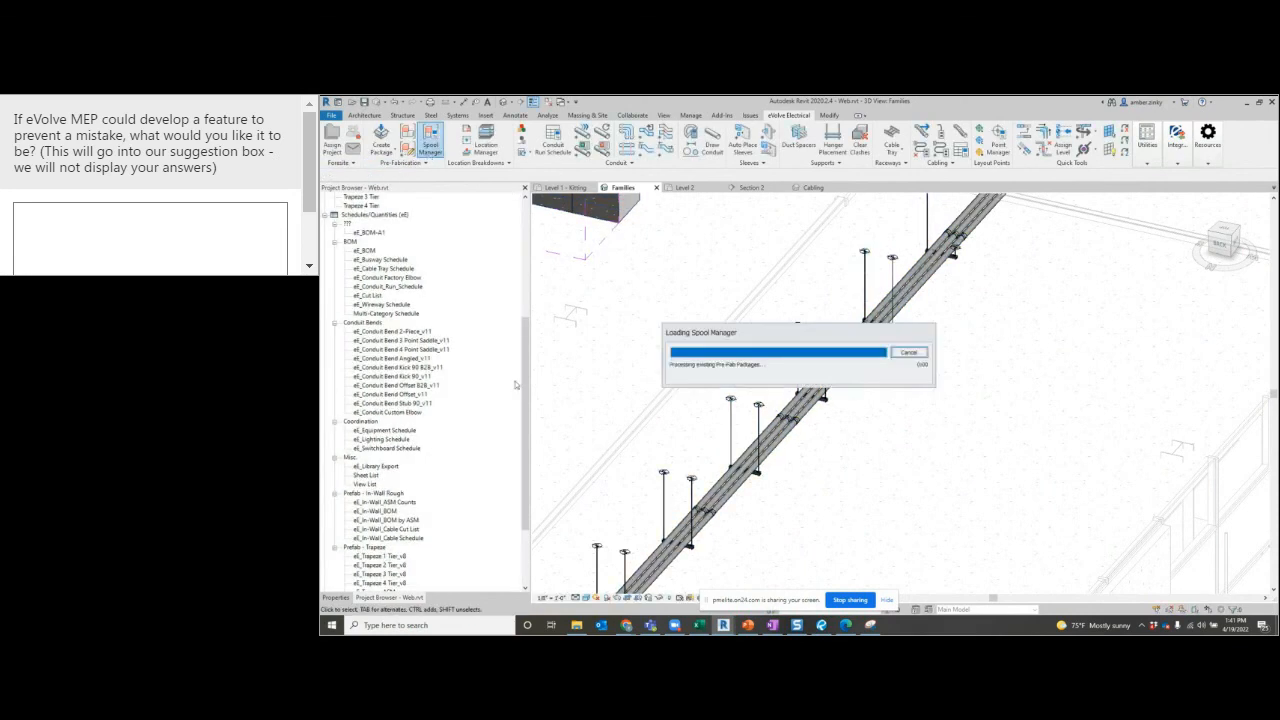
left_click(605, 297)
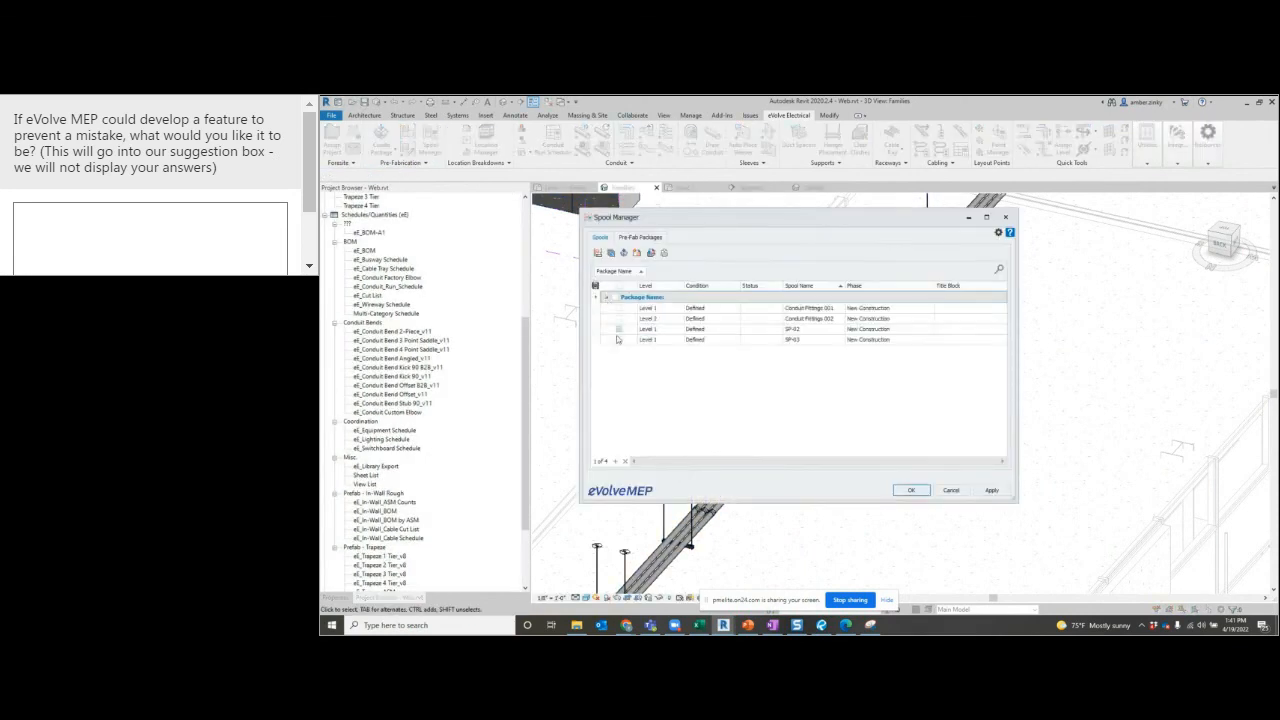
left_click(618, 329)
left_click(619, 339)
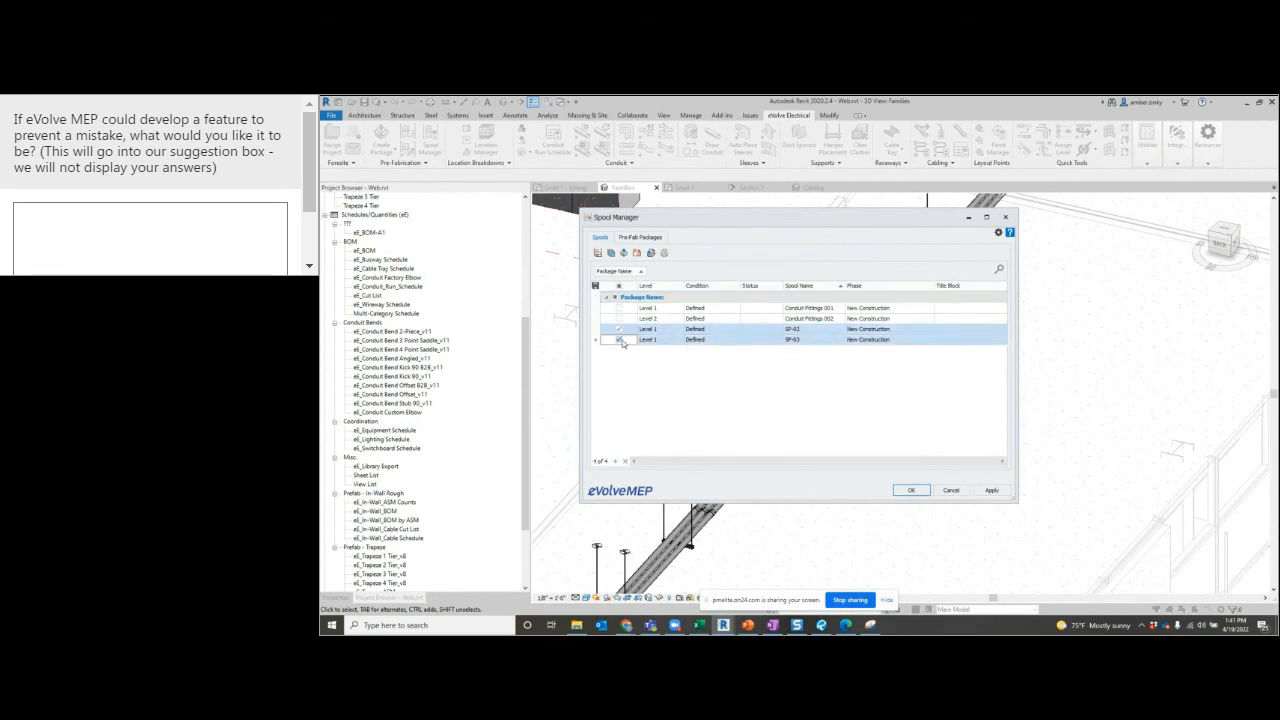
left_click(637, 254)
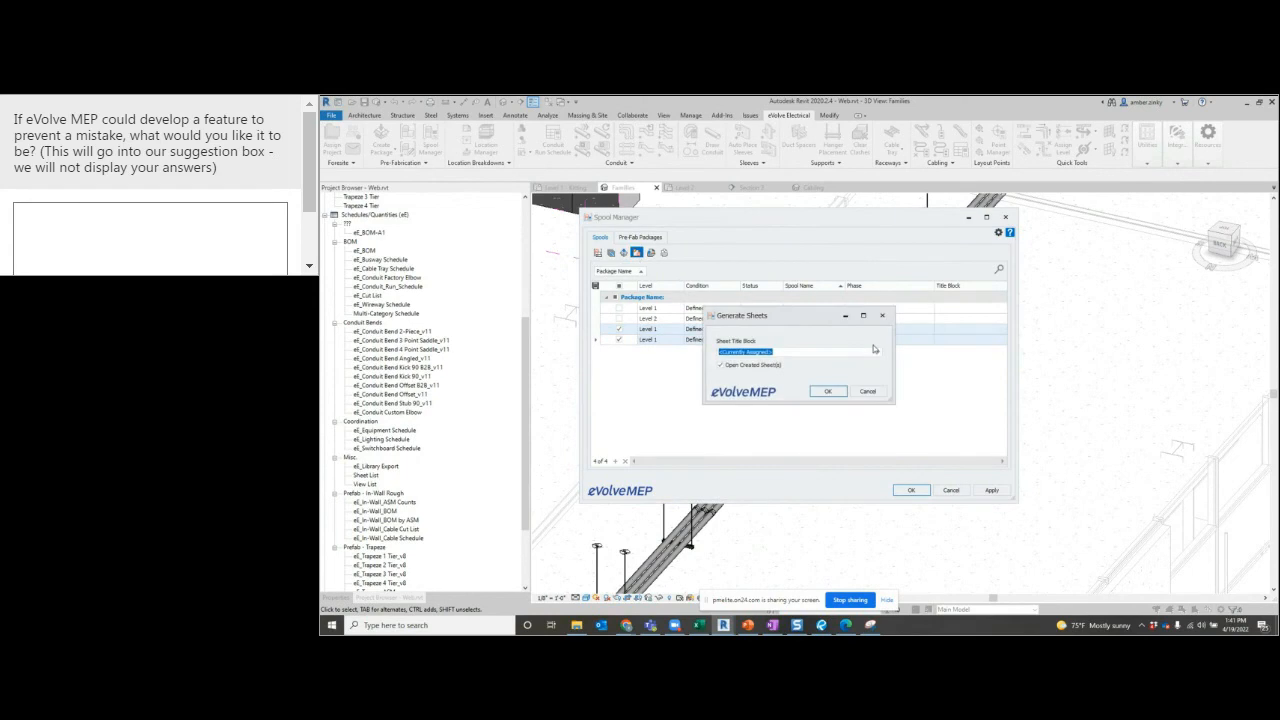
left_click(878, 353)
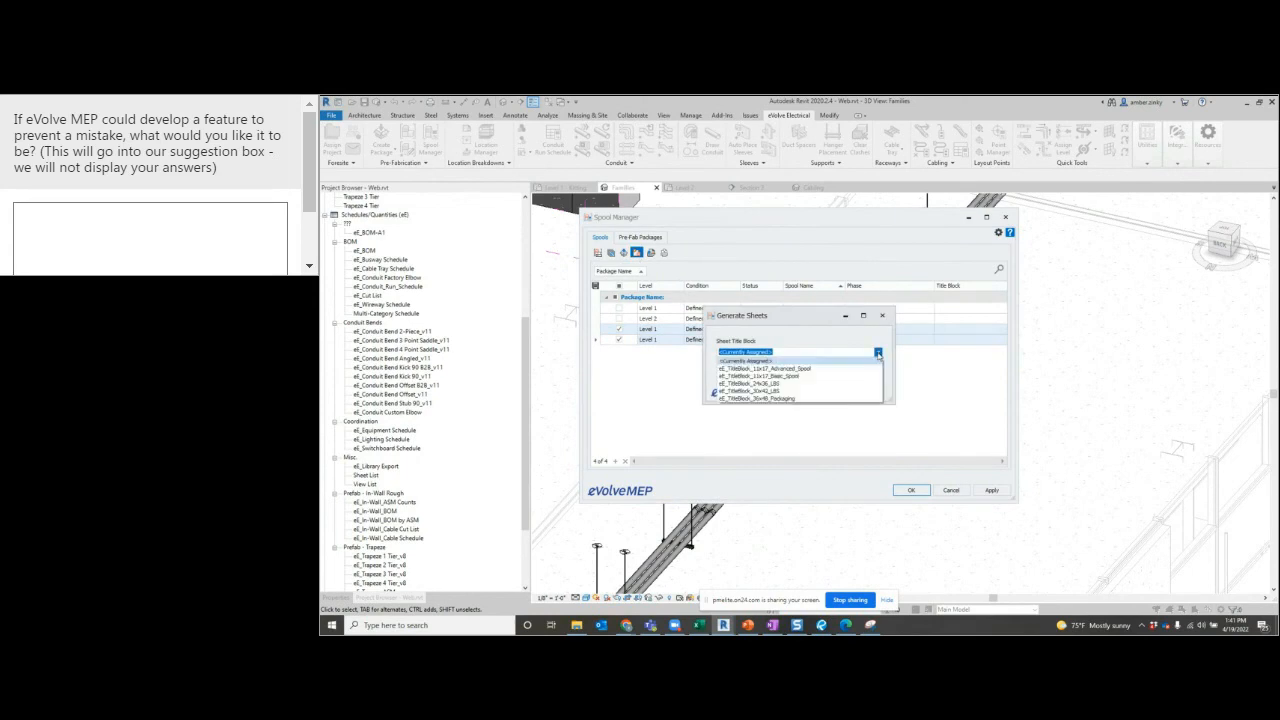
left_click(812, 370)
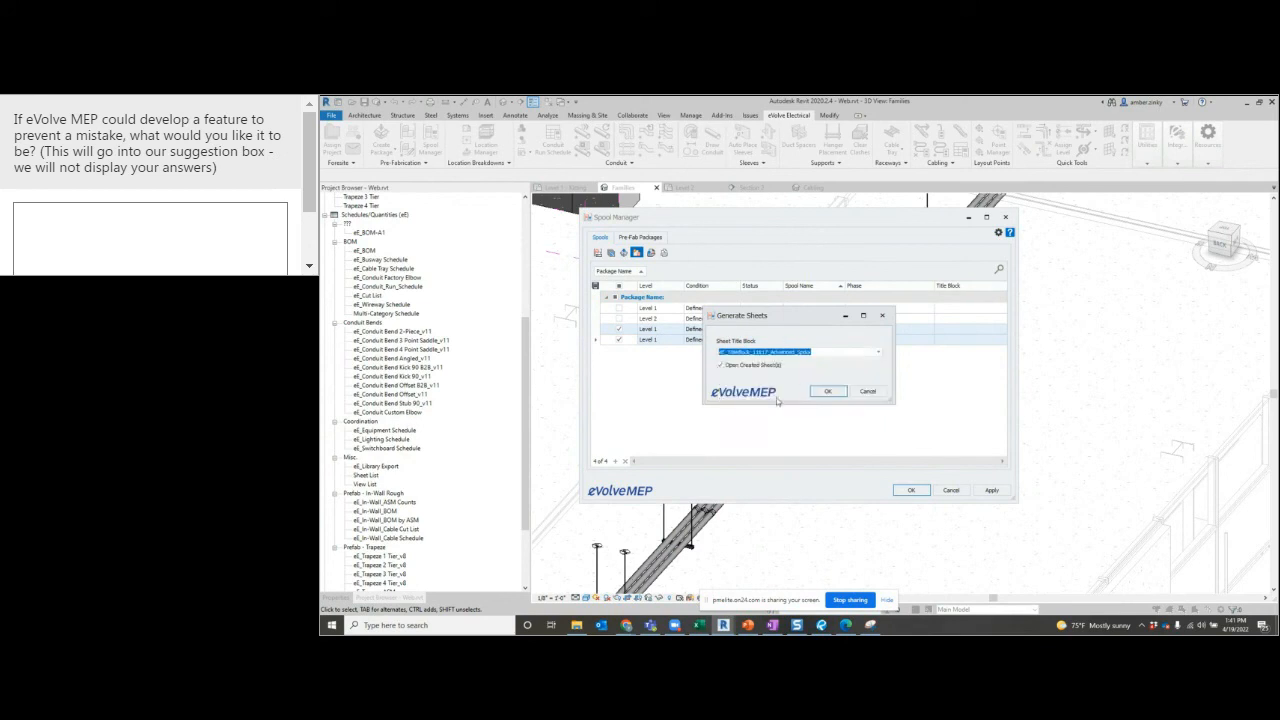
left_click(828, 391)
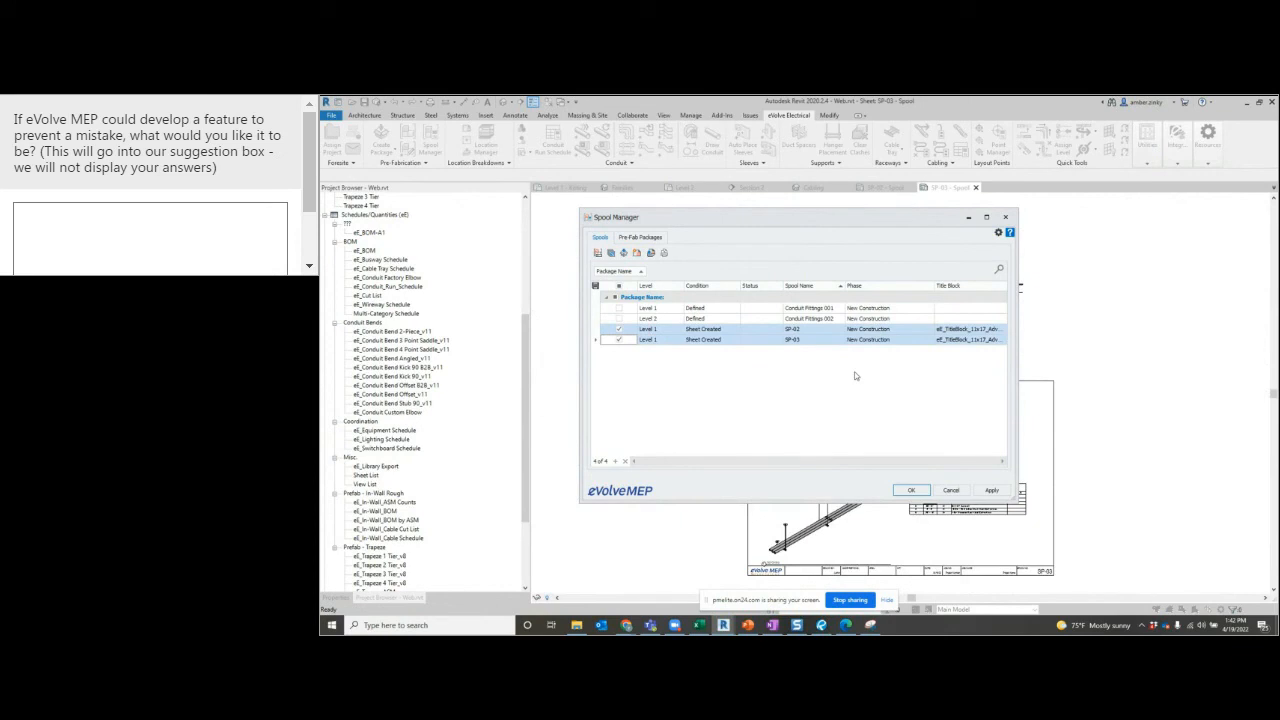
left_click(910, 490)
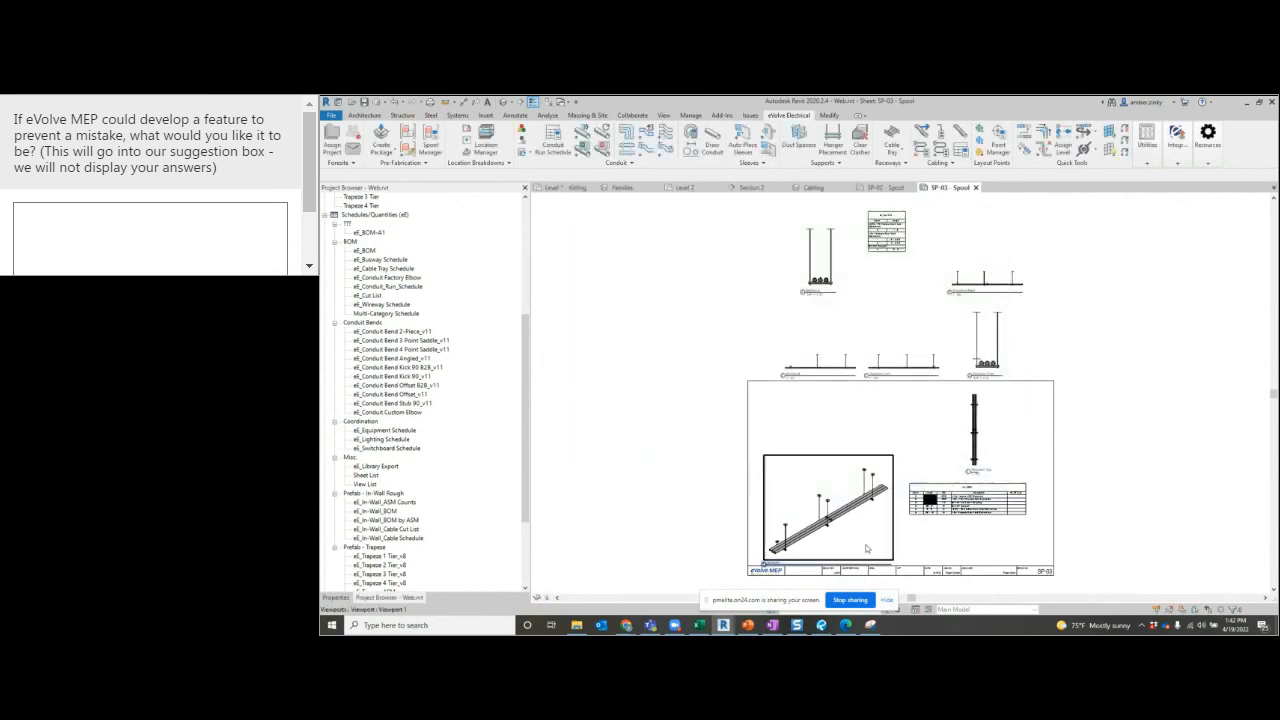
Review the 3D ortho view, elevations and eE_BOM schedule on the SP-03 spool sheet.
scroll(959, 456, "up", 2)
scroll(1100, 500, "up", 3)
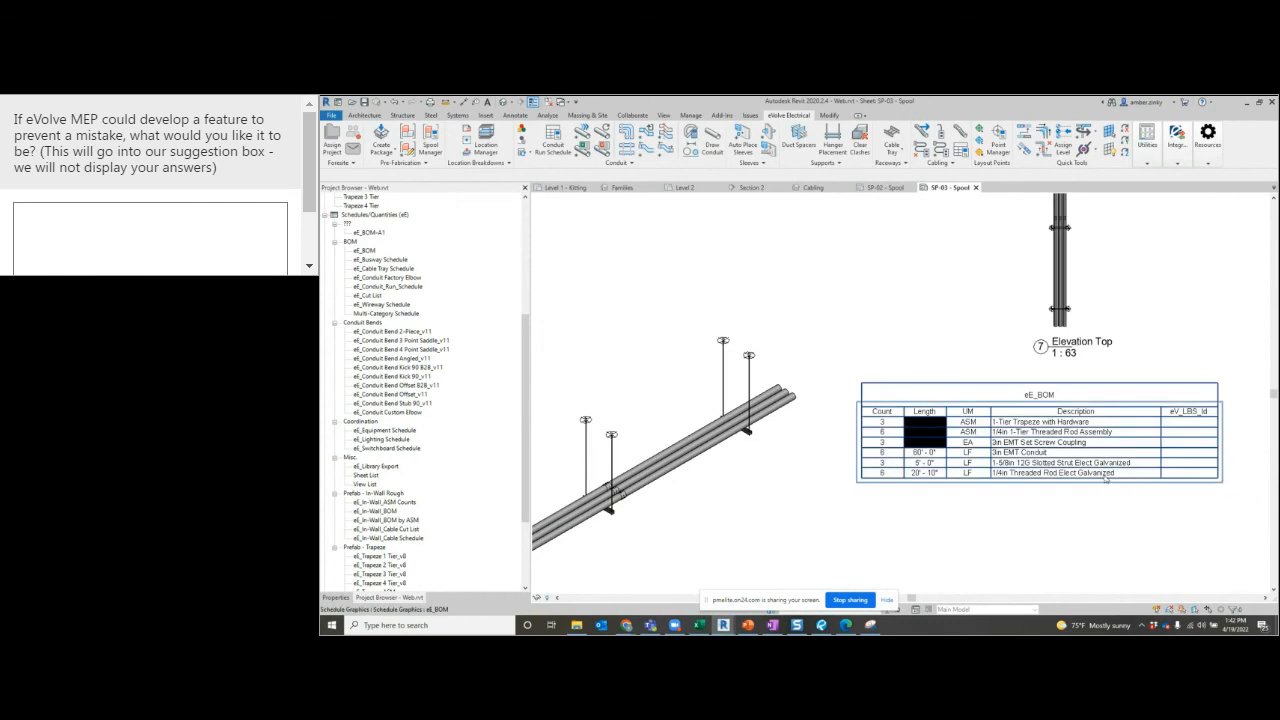
scroll(1106, 478, "down", 2)
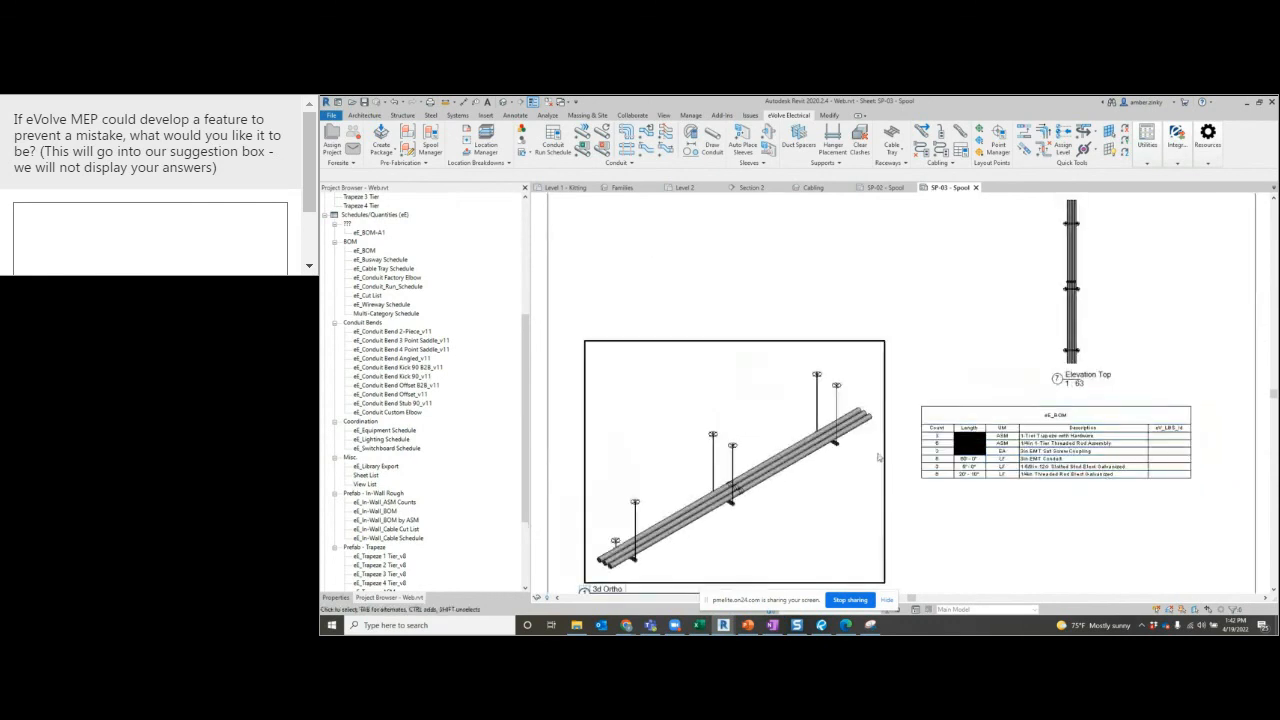
scroll(932, 423, "down", 2)
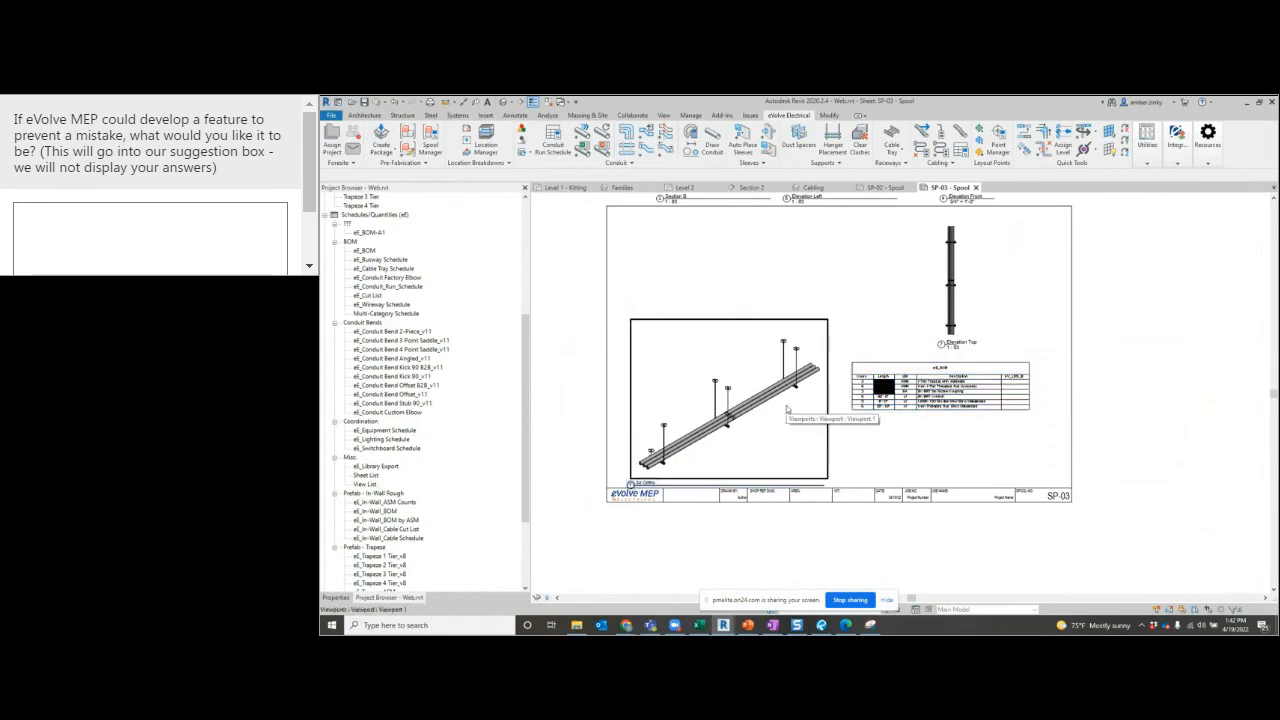
middle_click_drag(839, 291, 850, 430)
scroll(850, 430, "down", 1)
scroll(850, 433, "down", 1)
Examine the view and schedule windows in the spool title block family, close it, and look over the SP-03 sheet again.
left_click(947, 421)
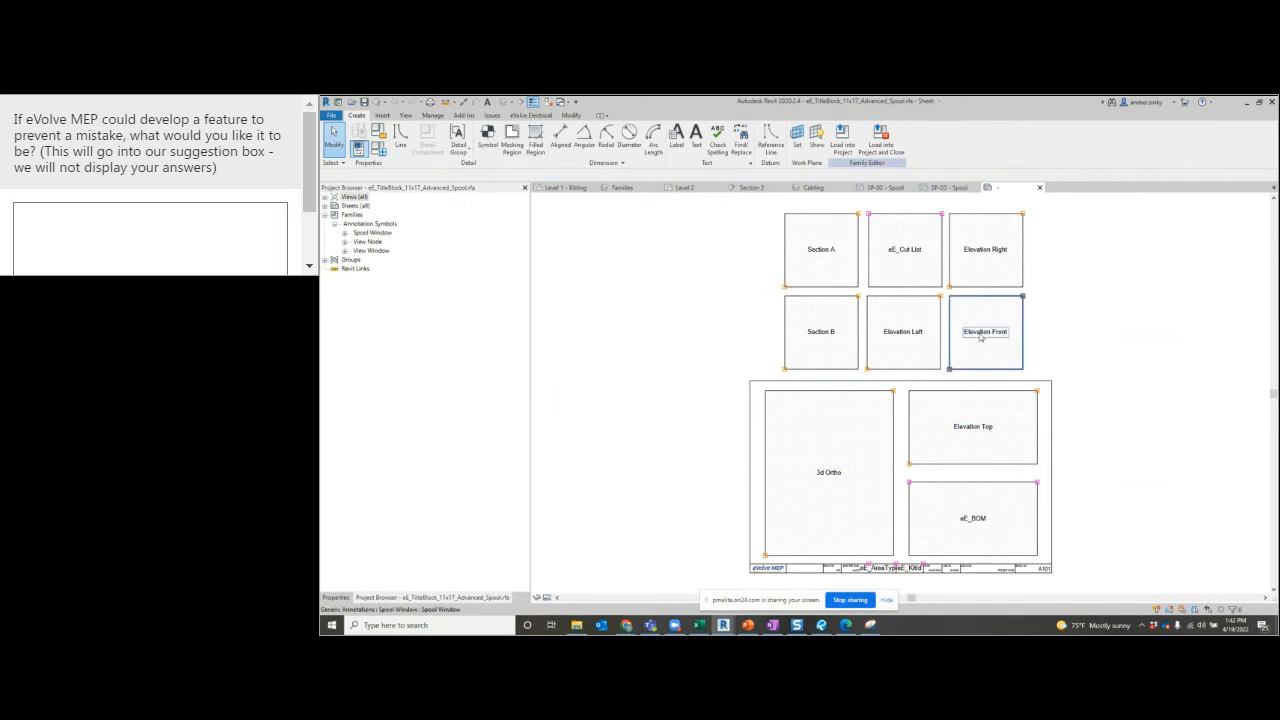
left_click(1040, 188)
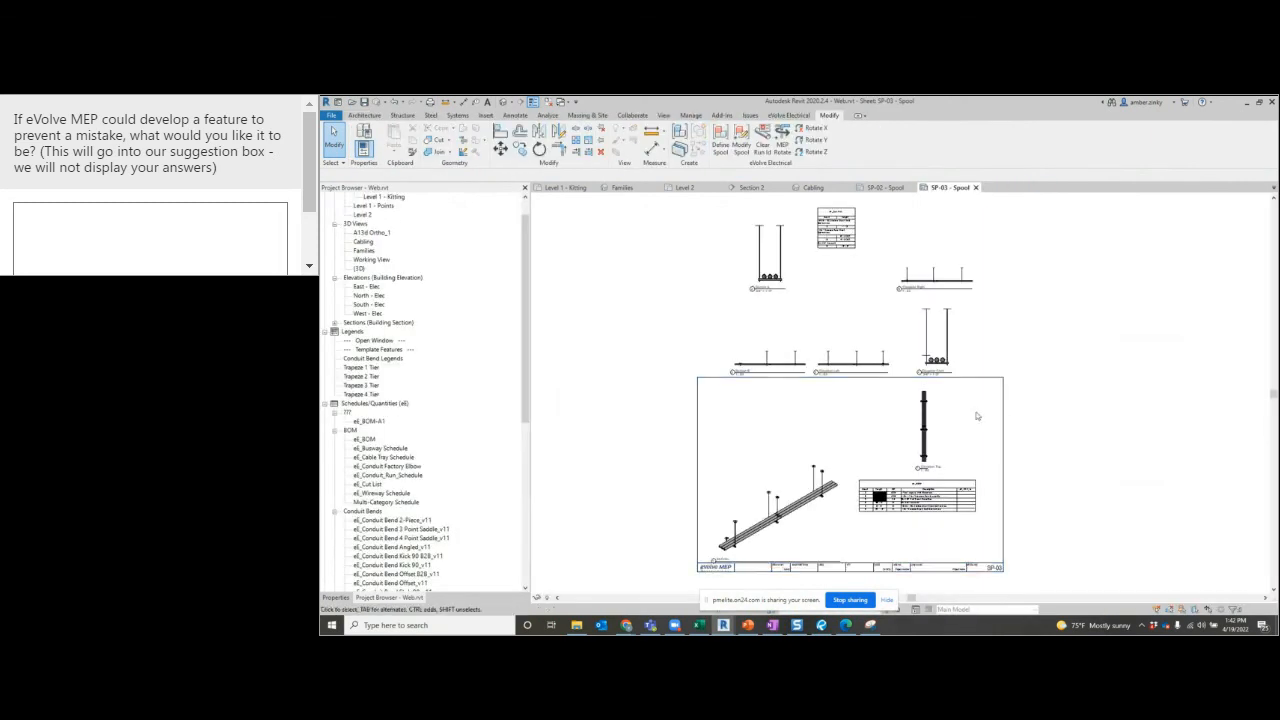
middle_click_drag(912, 478, 791, 410)
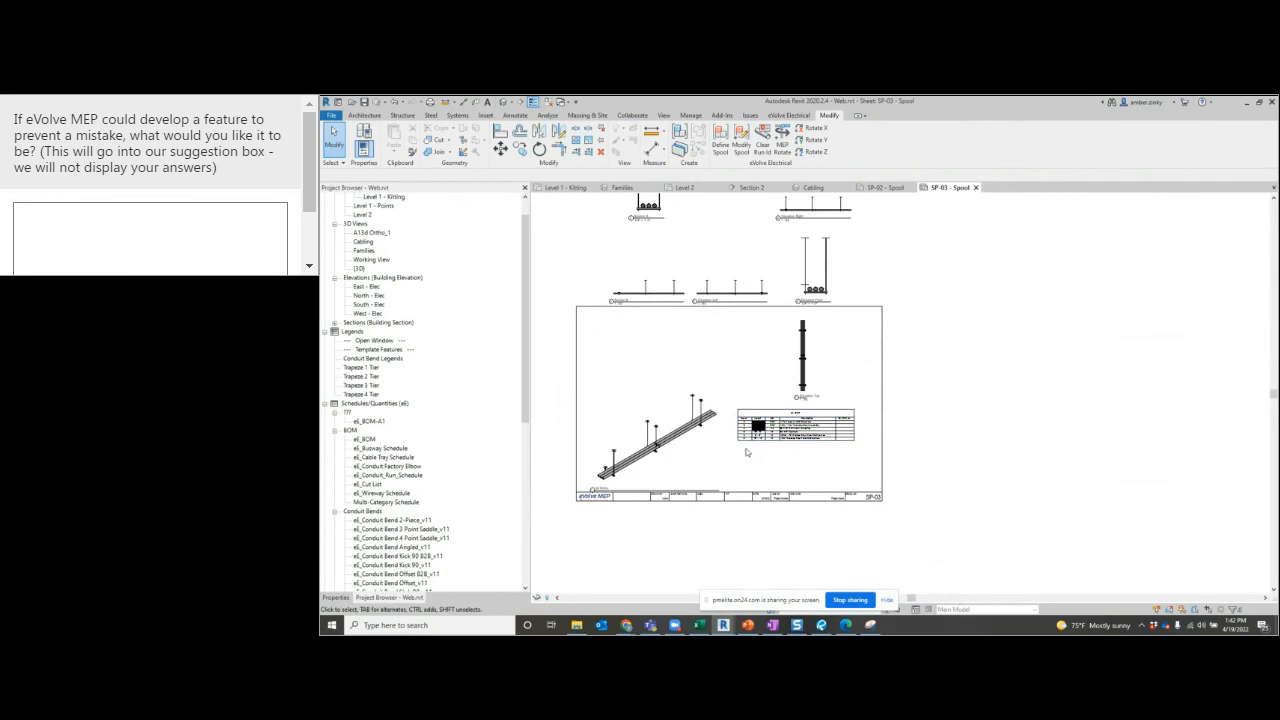
scroll(734, 458, "up", 1)
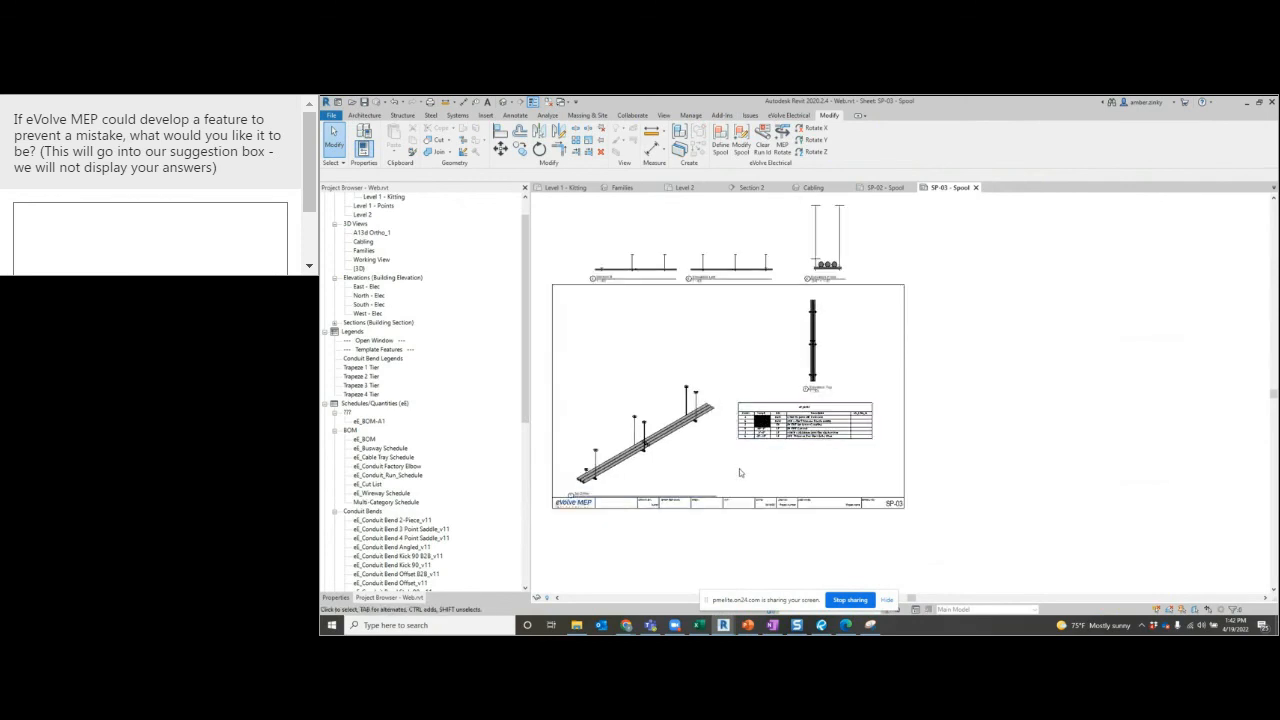
middle_click_drag(766, 475, 820, 475)
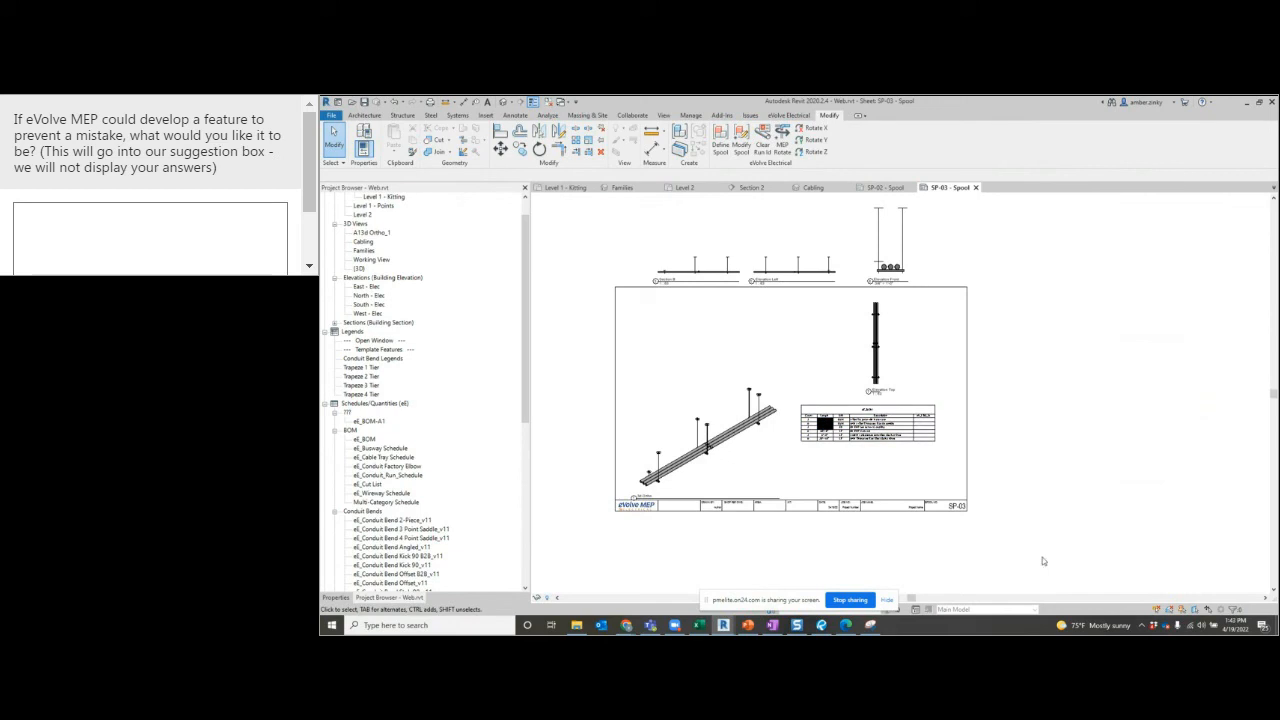
scroll(446, 438, "down", 4)
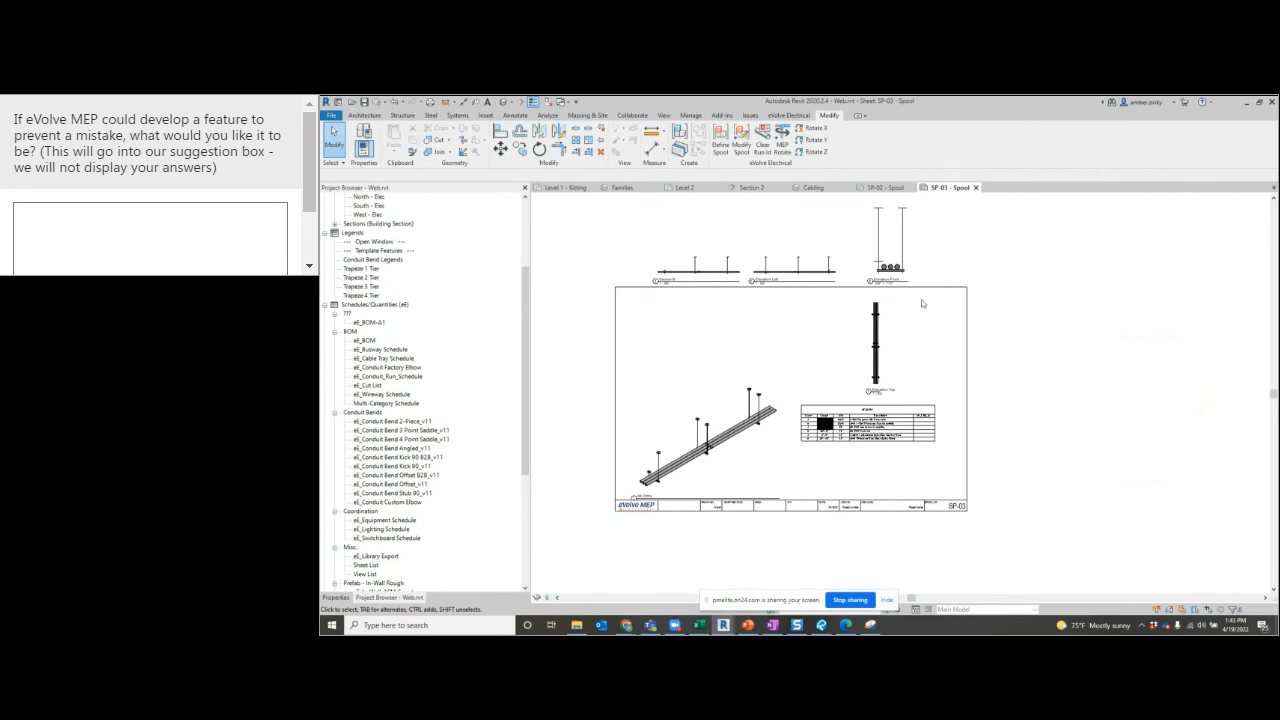
Inspect the spooled rack in the Families view, check the Level 2 plan, and open the SP-02 spool sheet at Elevation Top.
left_click(620, 188)
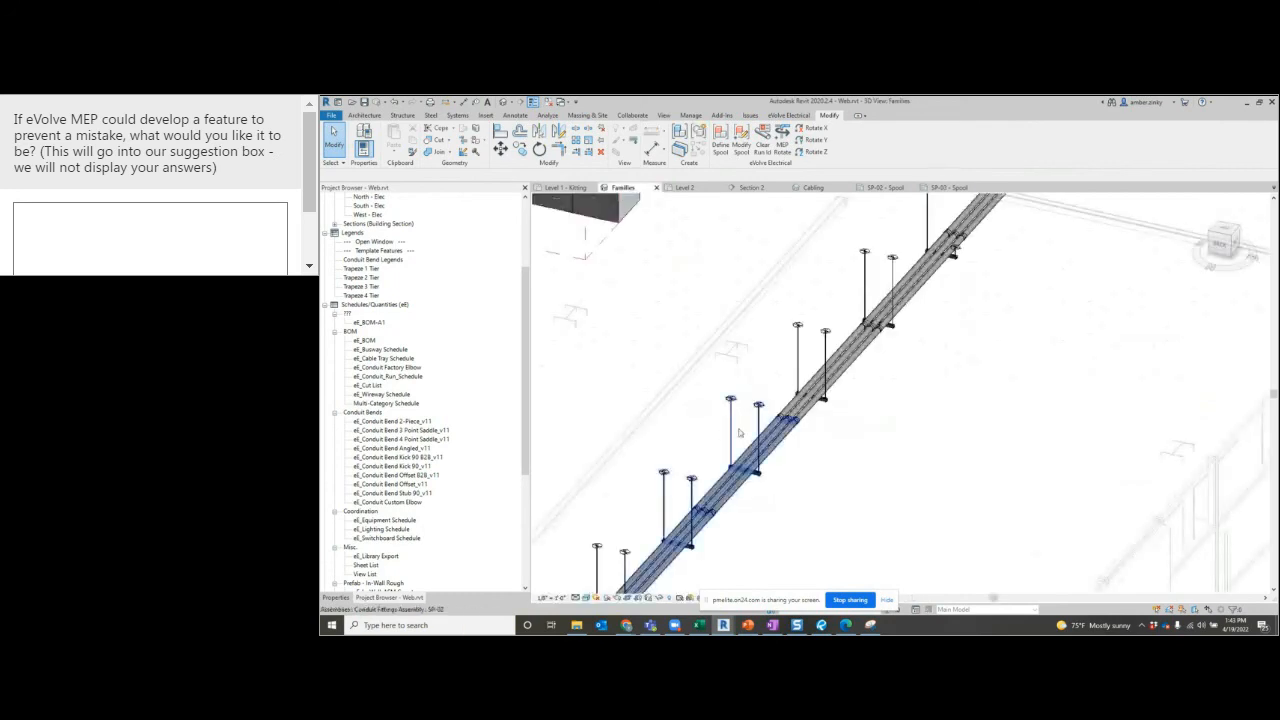
middle_click_drag(860, 378, 1133, 399, "shift")
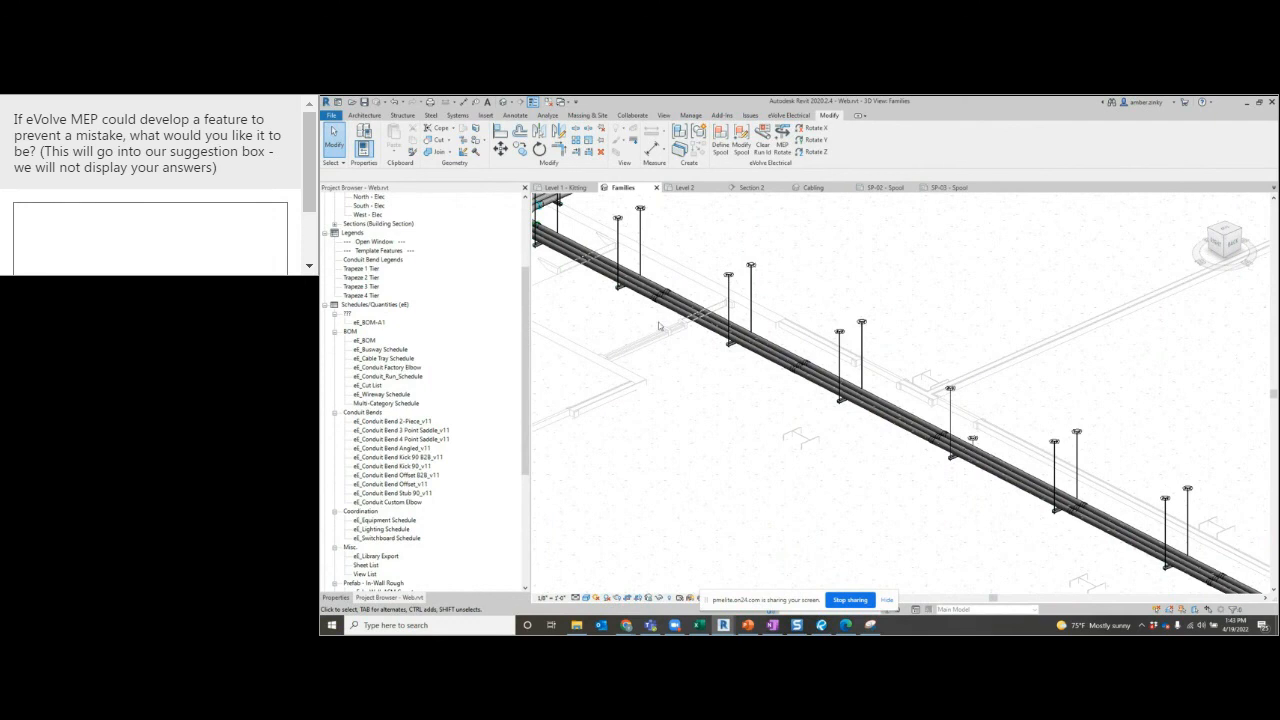
left_click(684, 189)
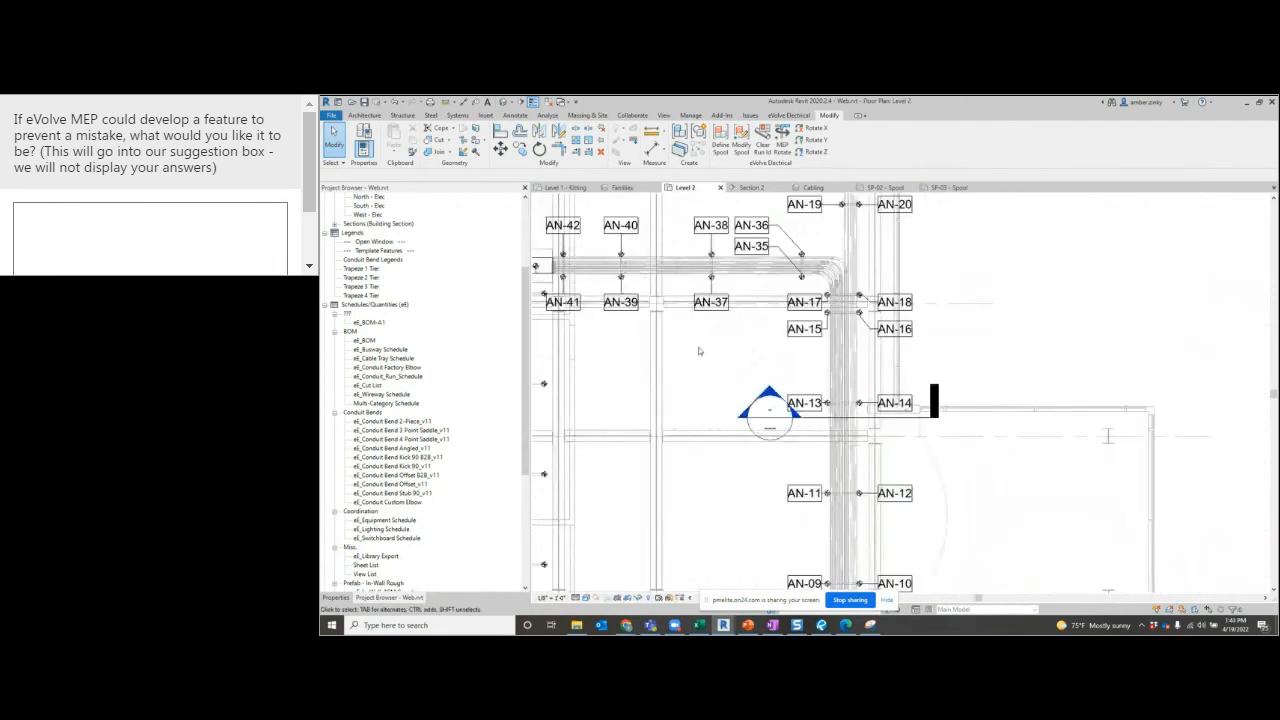
left_click(752, 187)
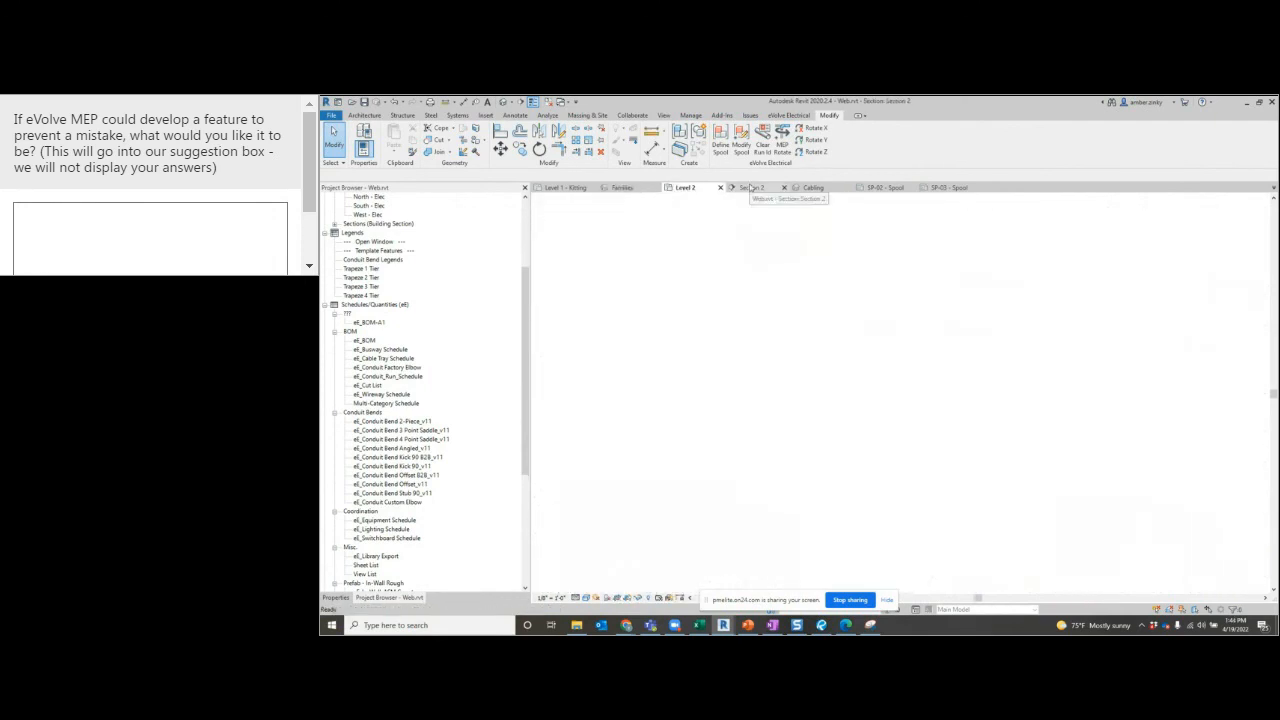
left_click(815, 189)
left_click(886, 188)
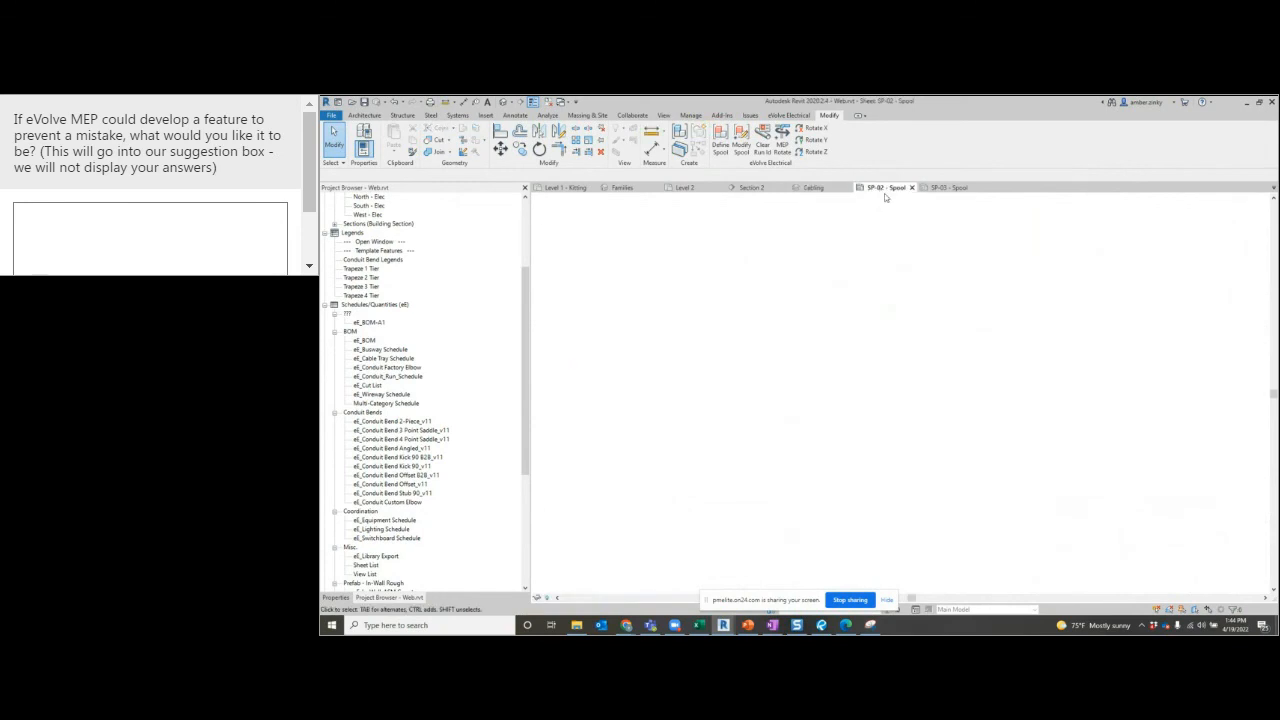
scroll(983, 436, "up", 4)
scroll(983, 436, "up", 2)
left_click(958, 421)
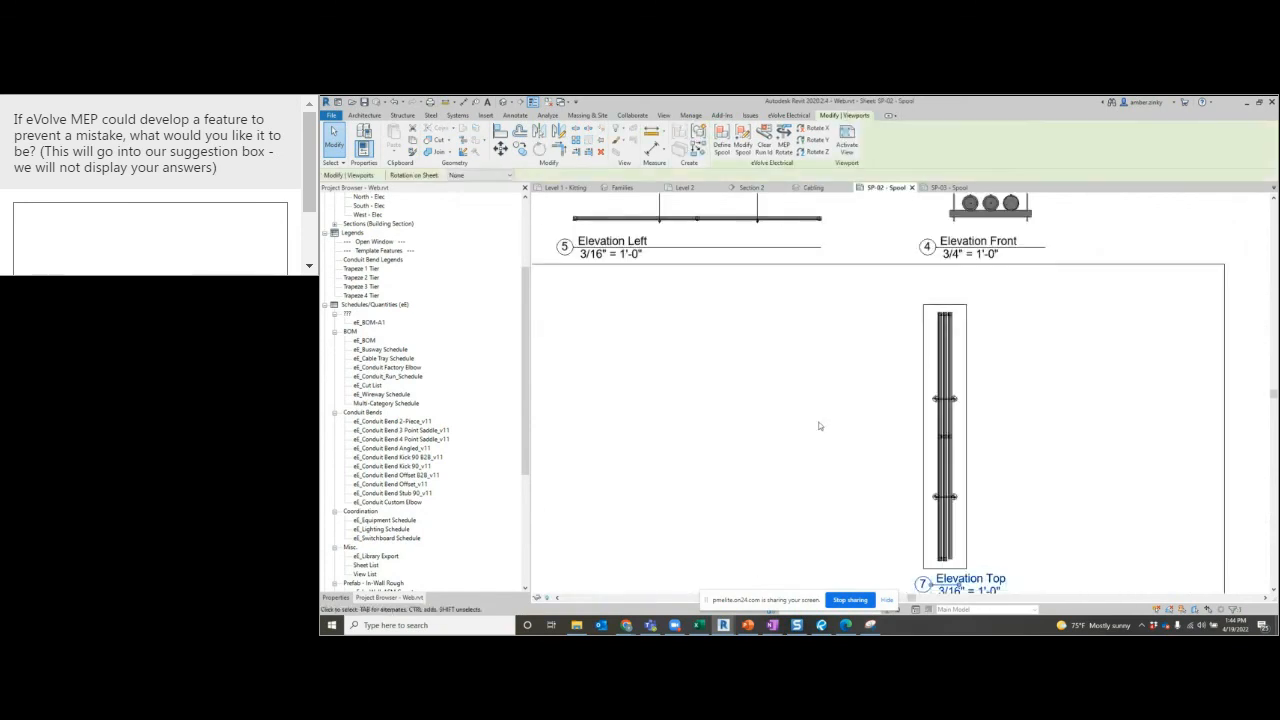
middle_click_drag(817, 421, 683, 343)
key("d")
key("i")
scroll(816, 482, "up", 1)
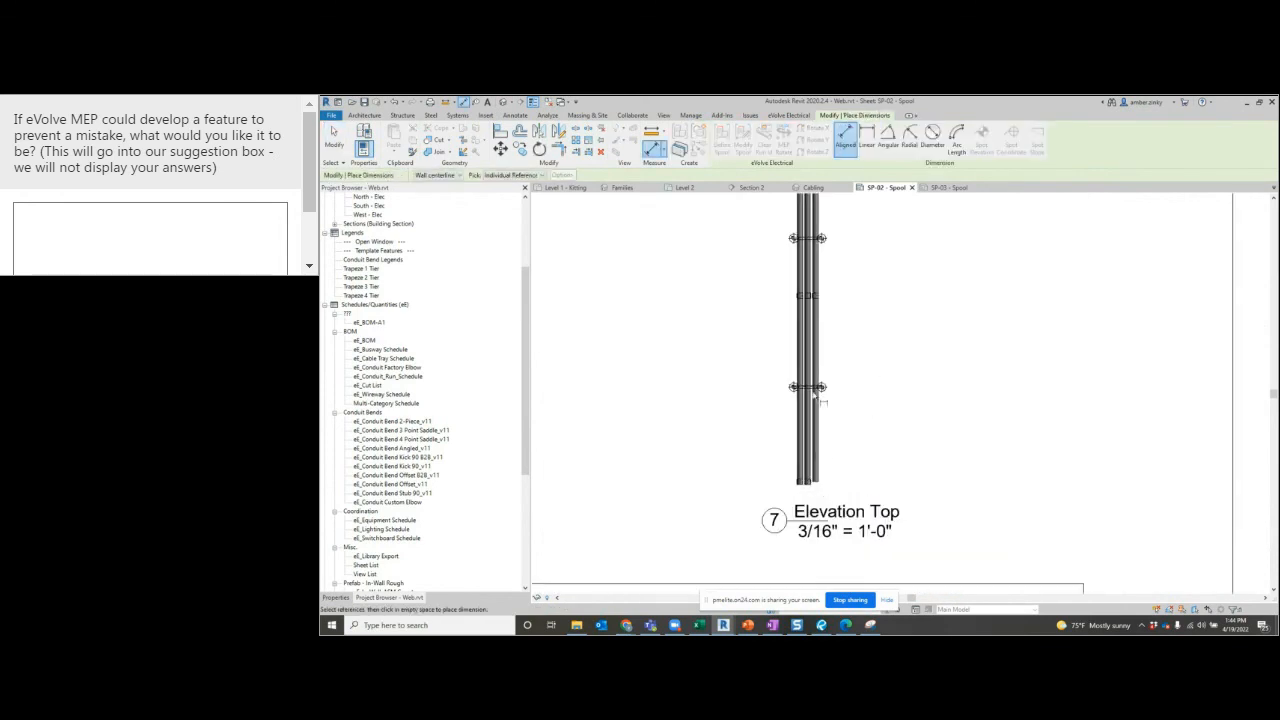
key("Escape")
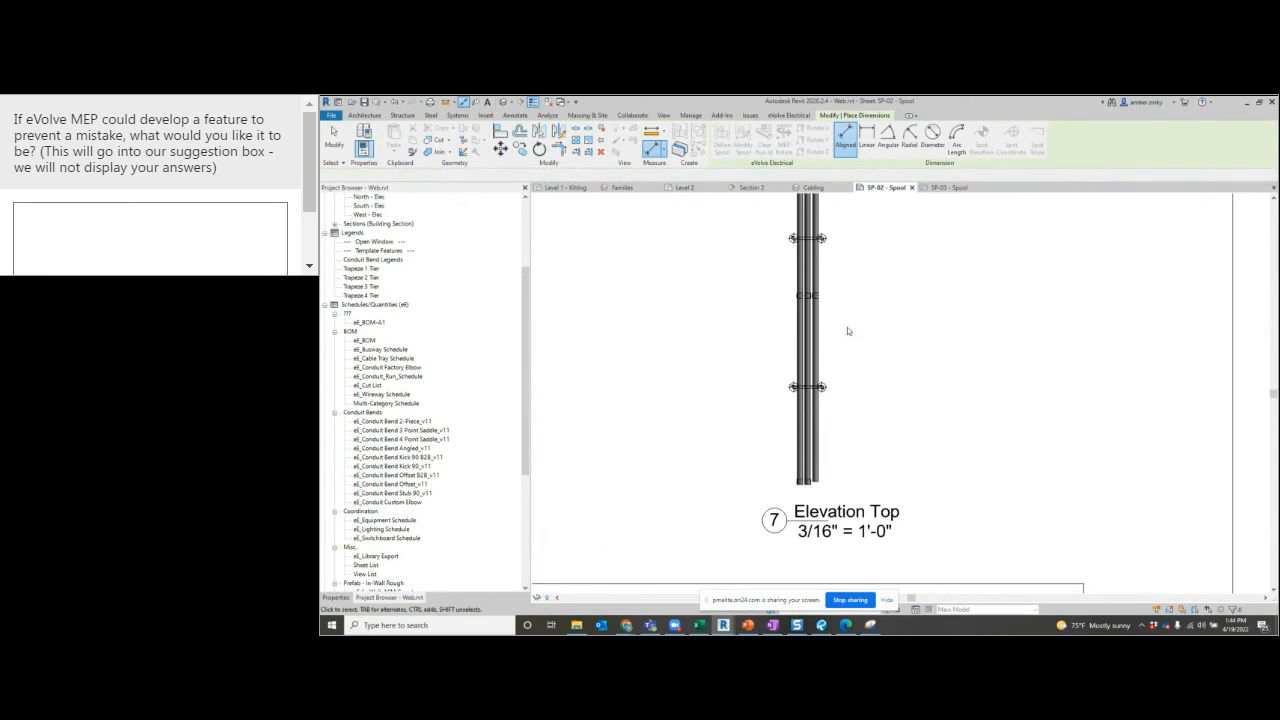
Activate the Elevation Top view on the SP-02 sheet and try to place an aligned dimension from a trapeze hanger.
double_click(848, 330)
key("d")
key("i")
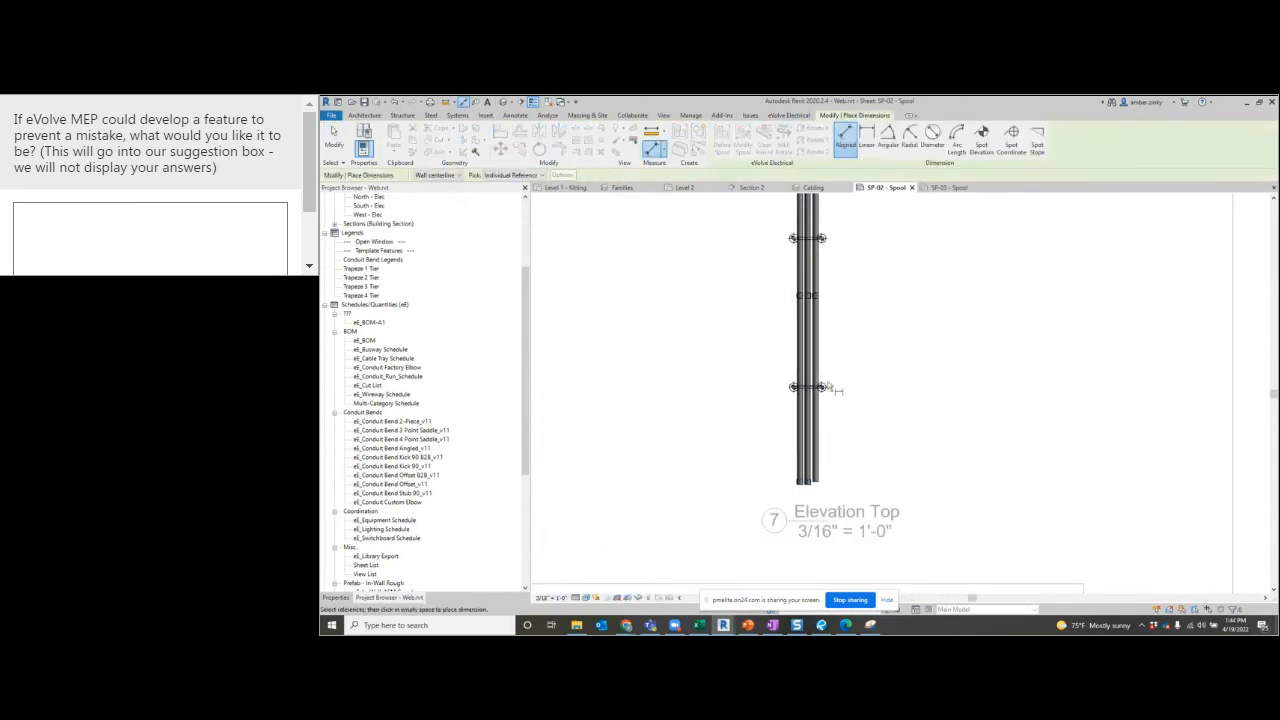
left_click(817, 240)
key("Escape")
key("Escape")
scroll(768, 357, "down", 3)
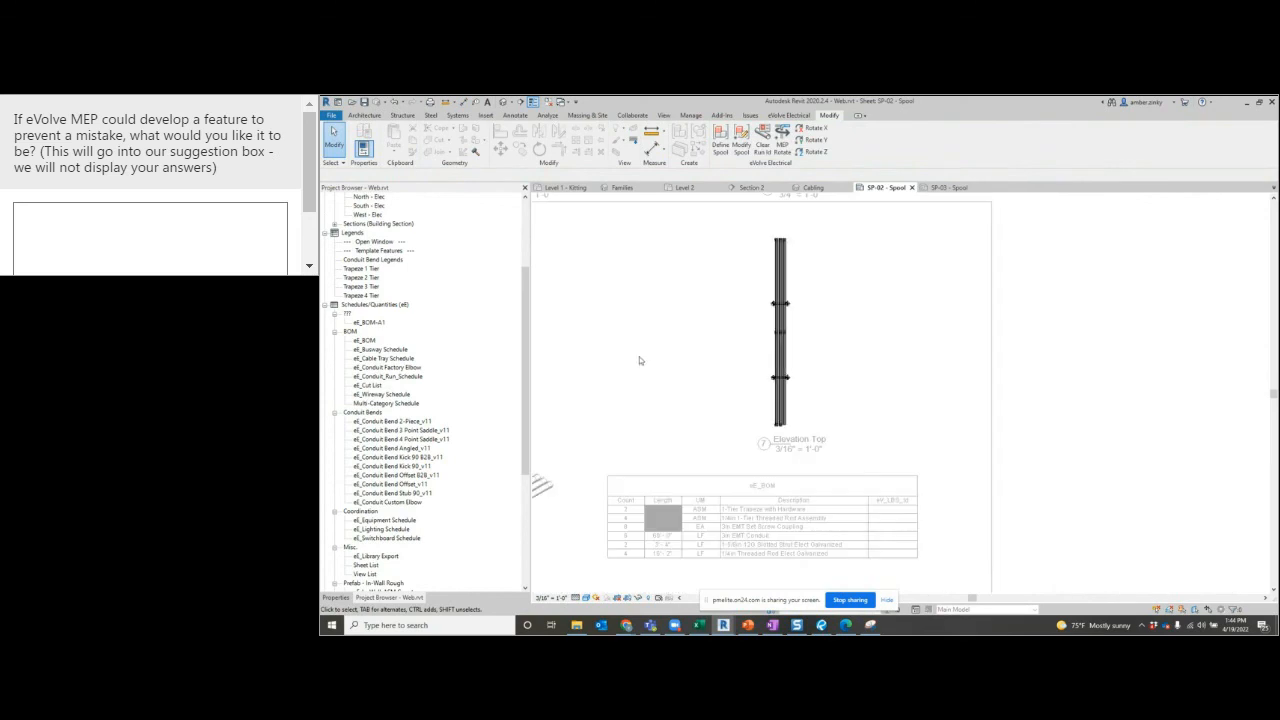
Open the Level 2 plan, review the layout points of the current view in Point Manager, and close it, abandoning unsaved changes.
middle_click_drag(612, 357, 923, 366)
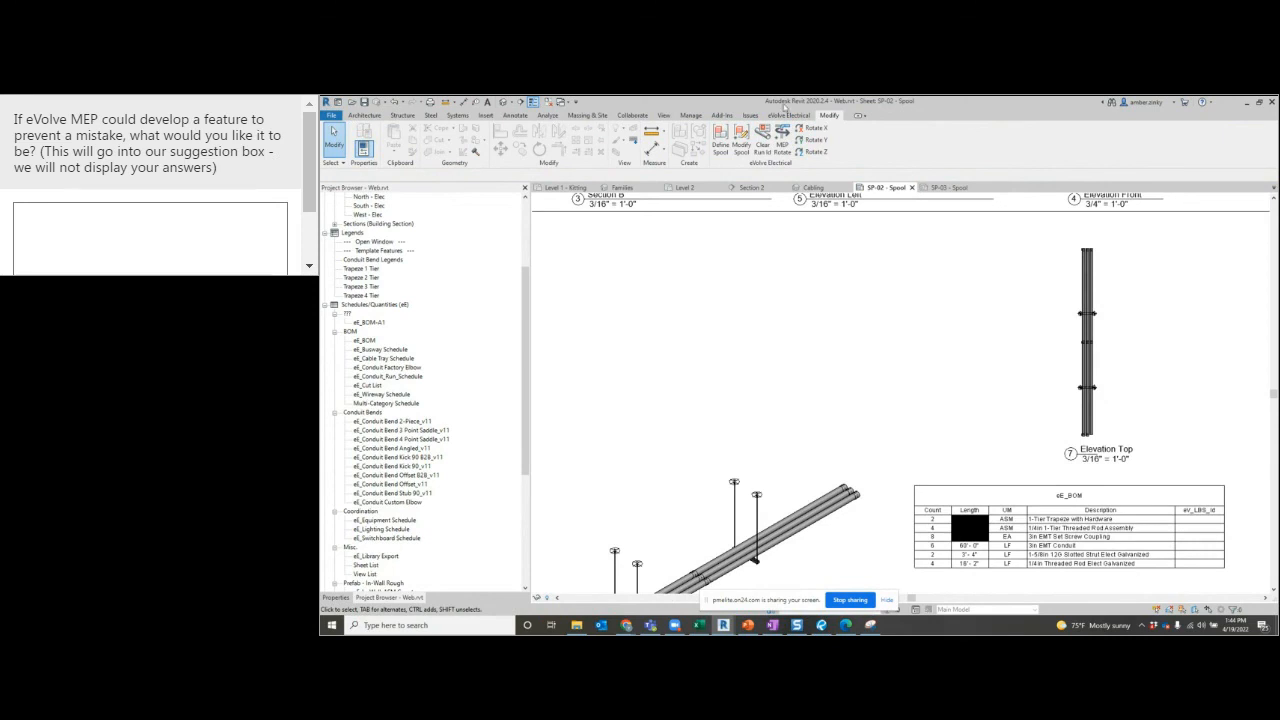
left_click(789, 115)
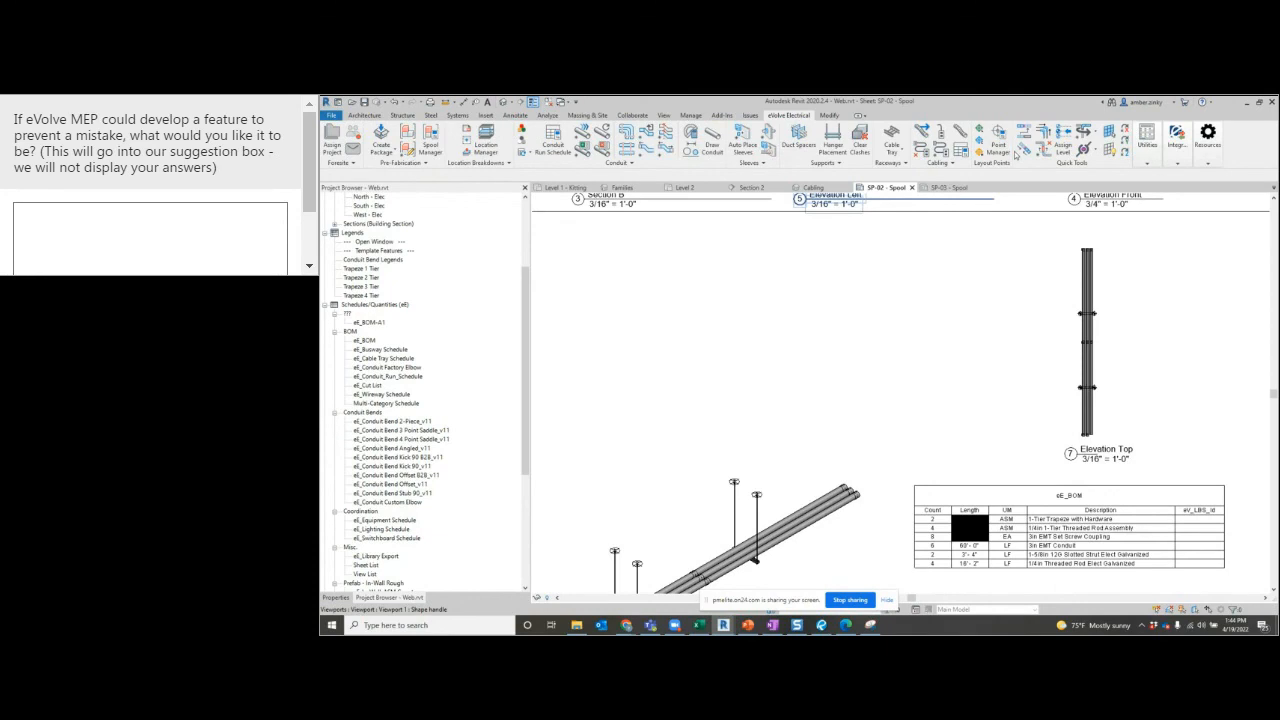
left_click(685, 187)
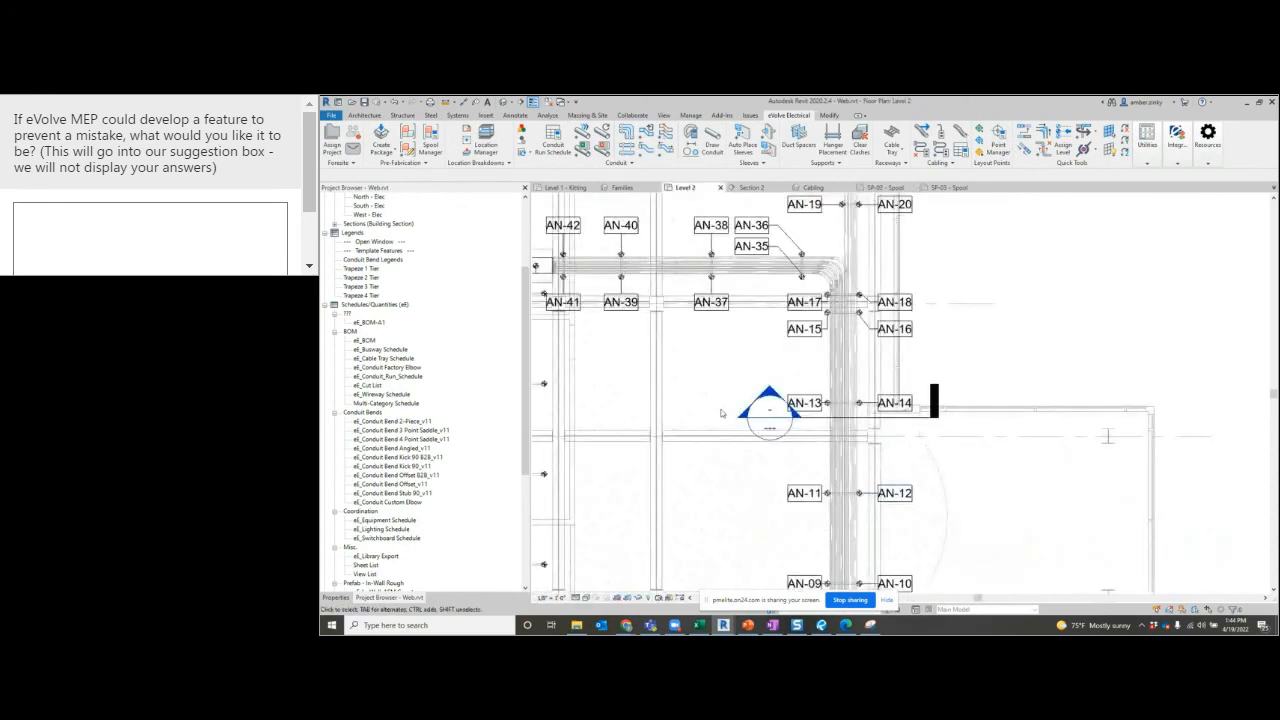
scroll(722, 412, "down", 3)
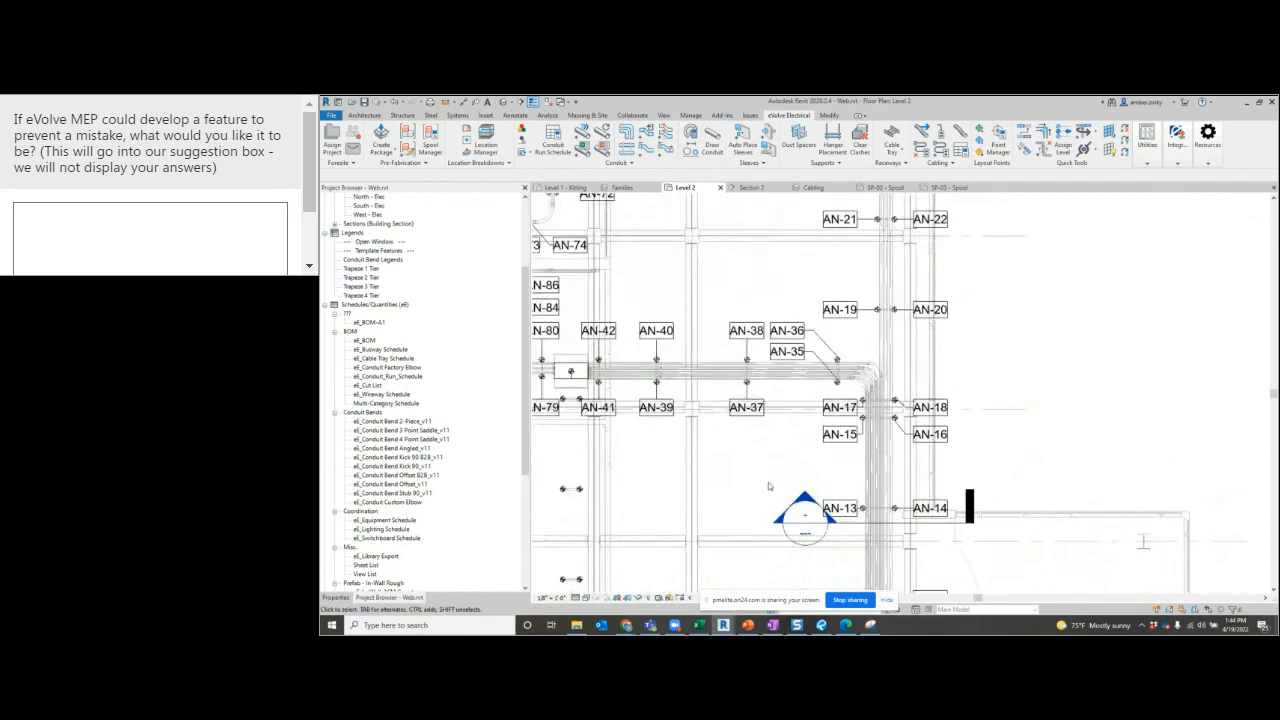
scroll(763, 491, "down", 1)
middle_click_drag(759, 262, 757, 428)
middle_click_drag(749, 374, 737, 418)
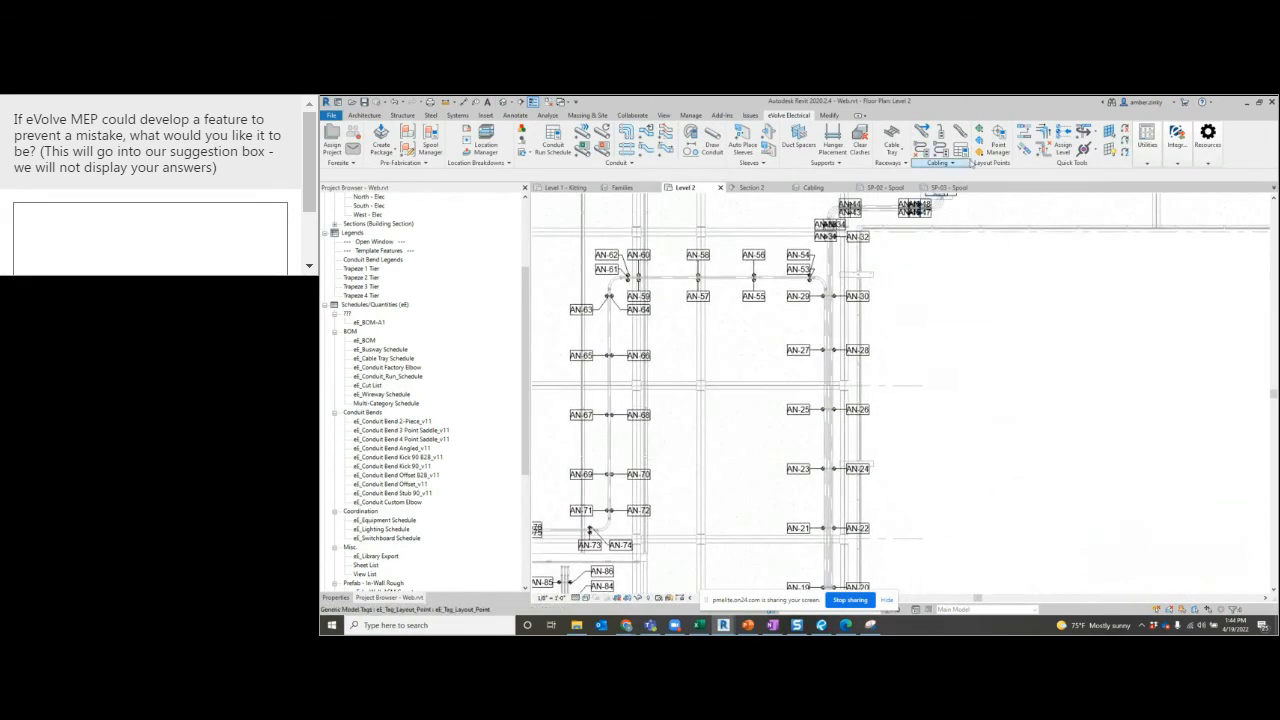
left_click(998, 138)
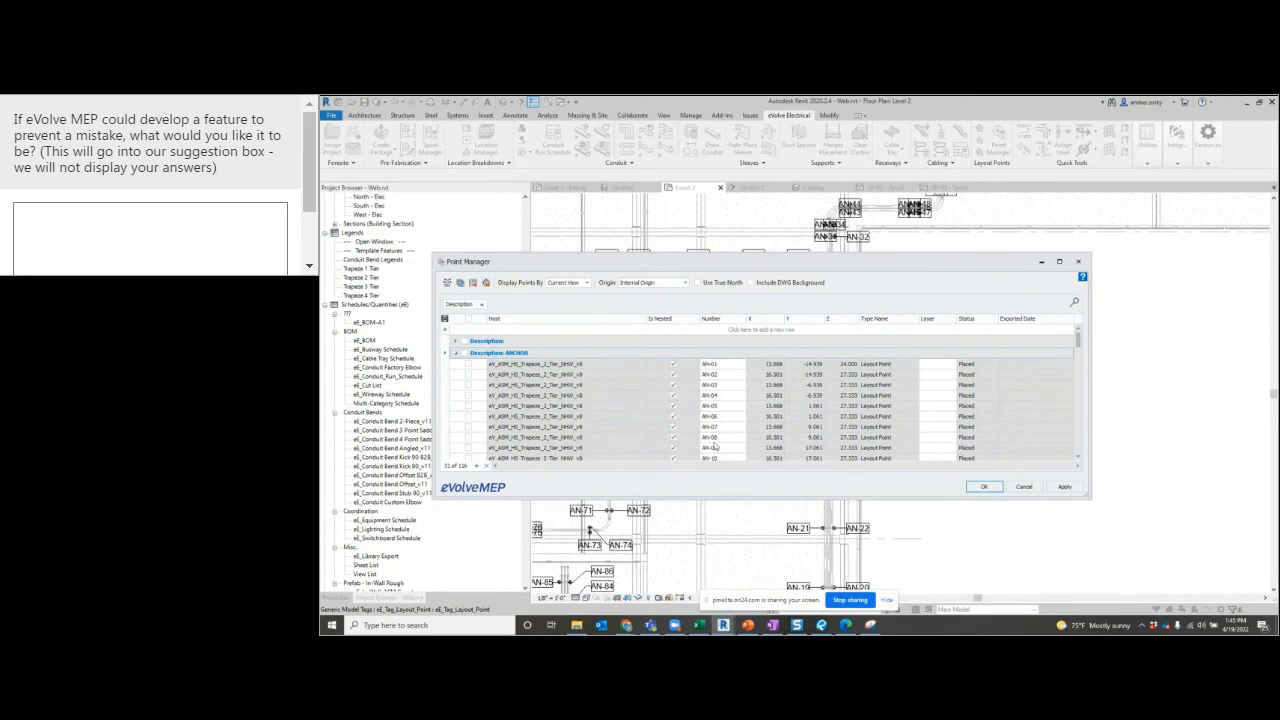
left_click(1078, 261)
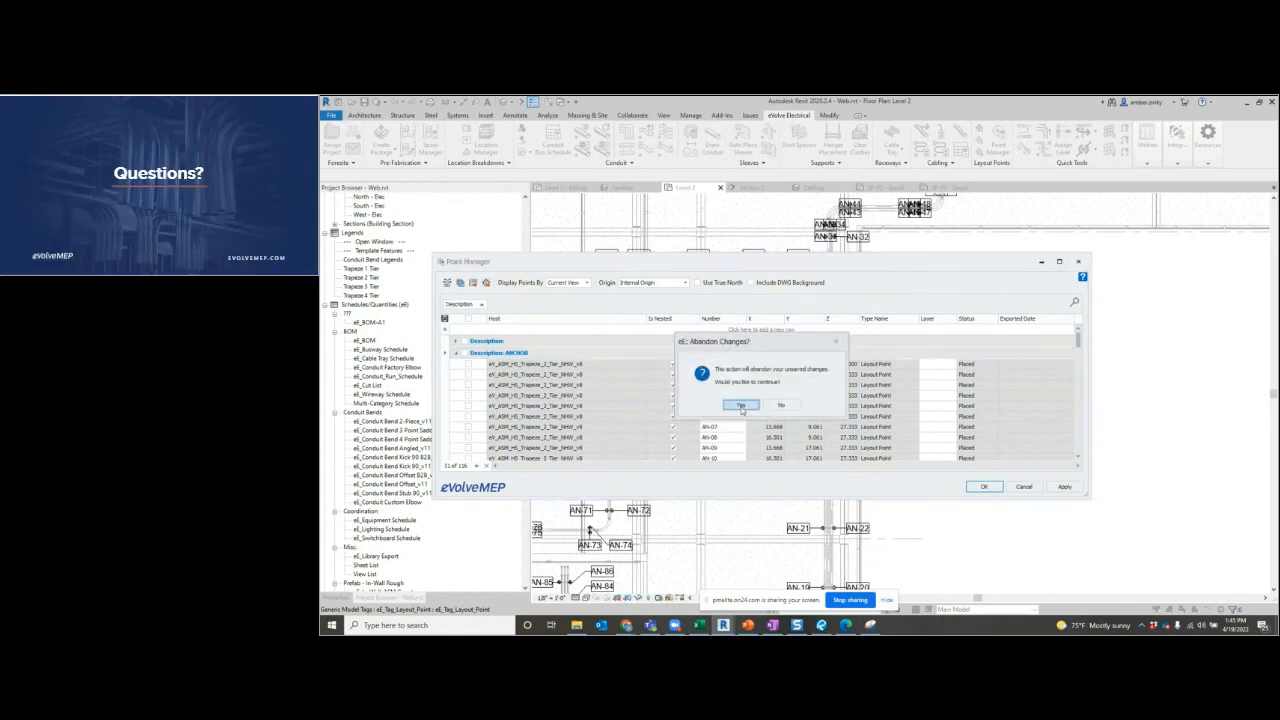
left_click(741, 405)
Look over the tagged anchor points along the conduit racks on the Level 2 plan and return to the SP-02 spool sheet.
middle_click_drag(780, 451, 814, 460)
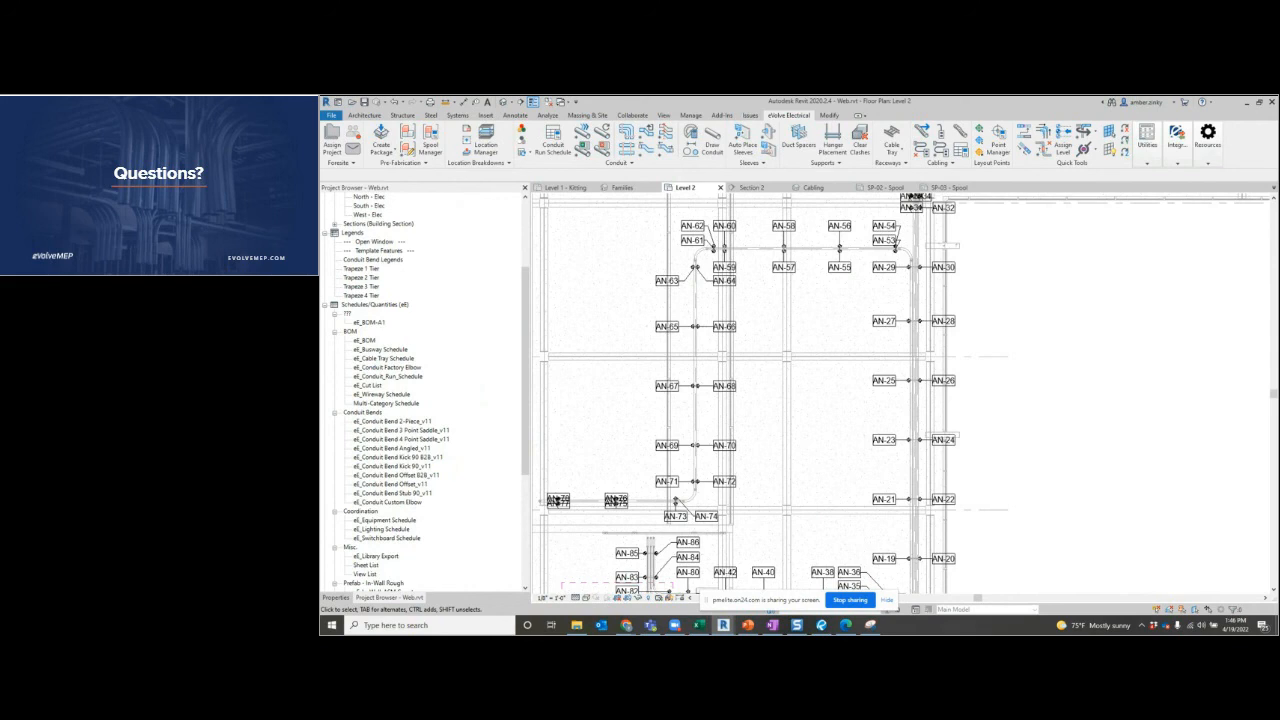
middle_click_drag(816, 528, 857, 345)
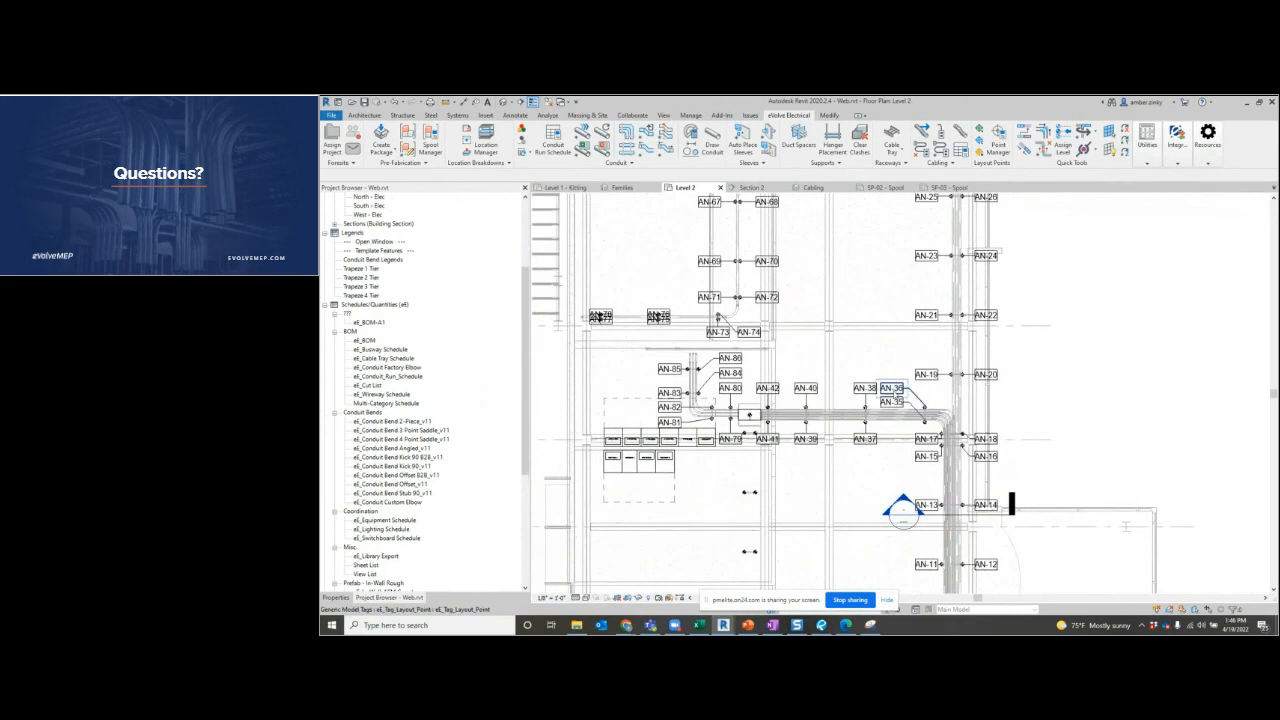
middle_click_drag(842, 430, 825, 514)
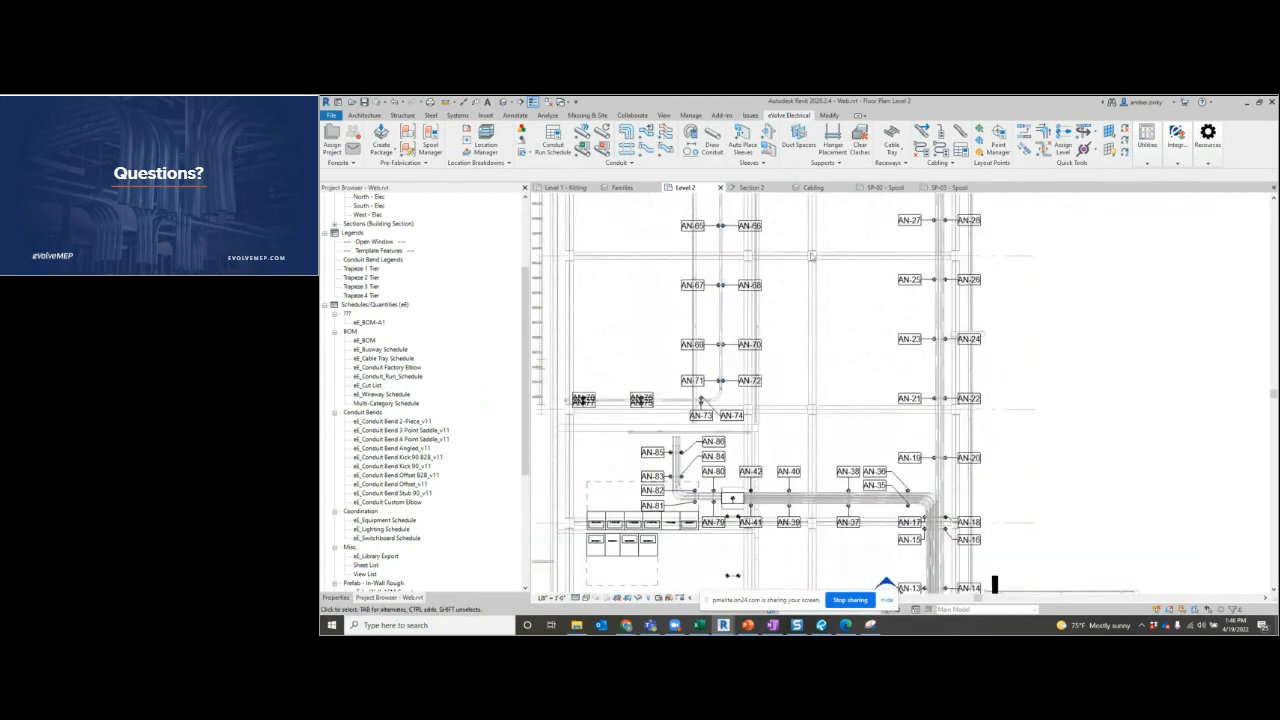
middle_click_drag(811, 257, 797, 303)
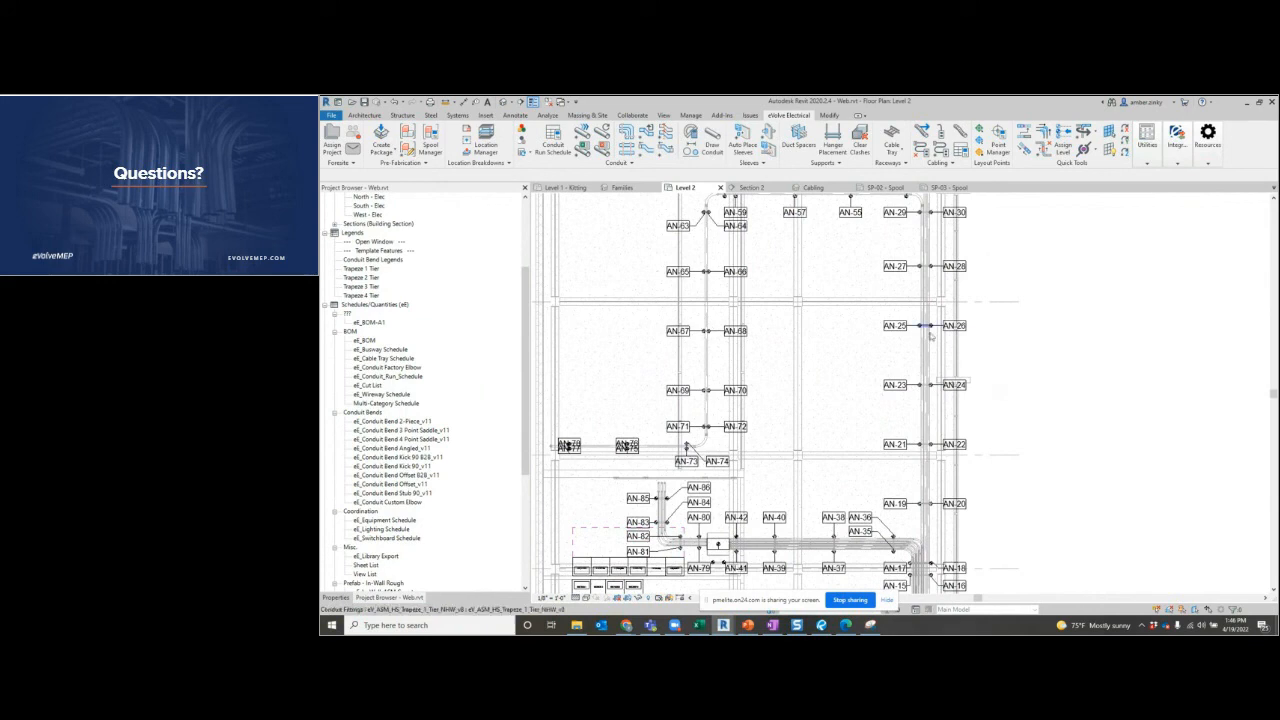
scroll(855, 320, "up", 2)
middle_click_drag(852, 318, 768, 426)
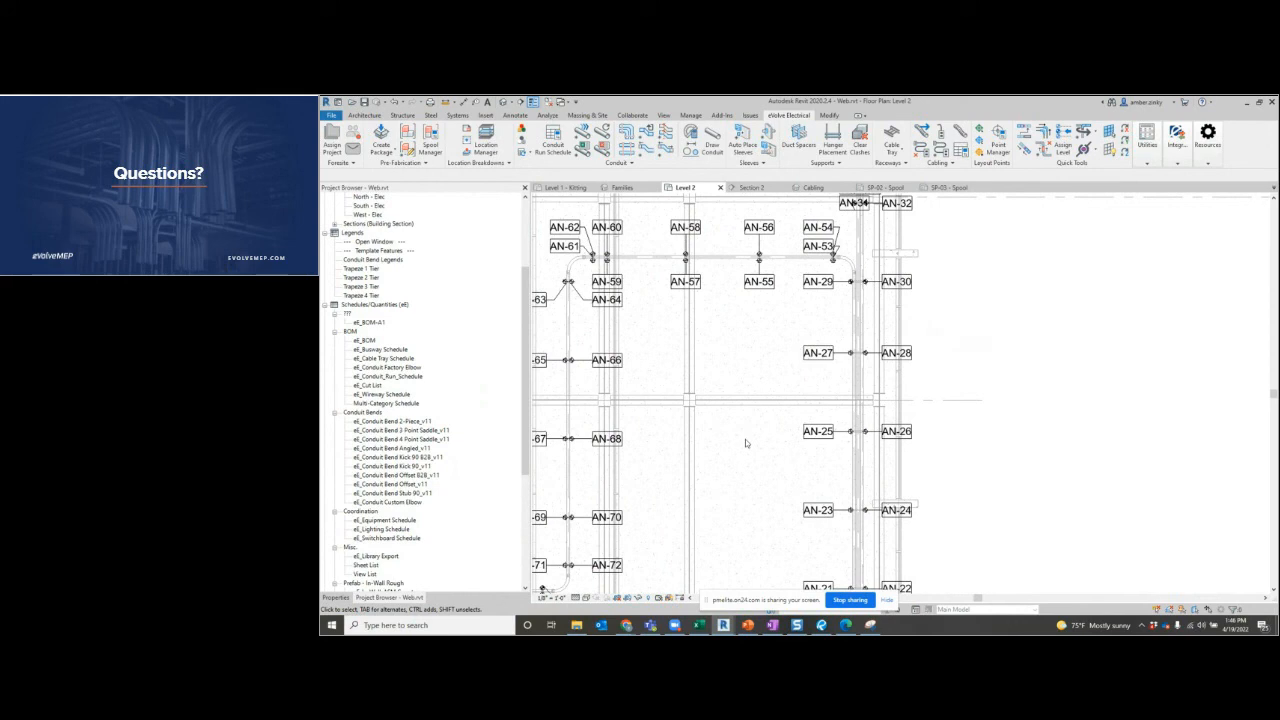
left_click(880, 187)
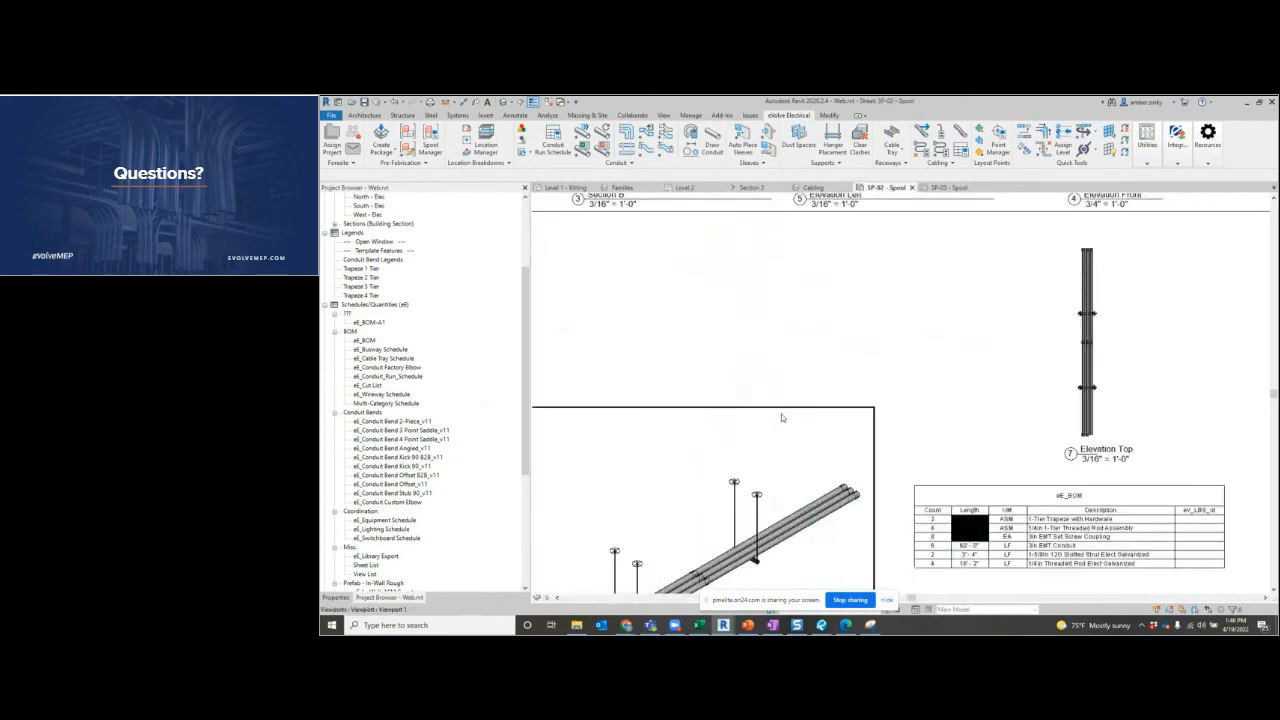
scroll(800, 357, "down", 2)
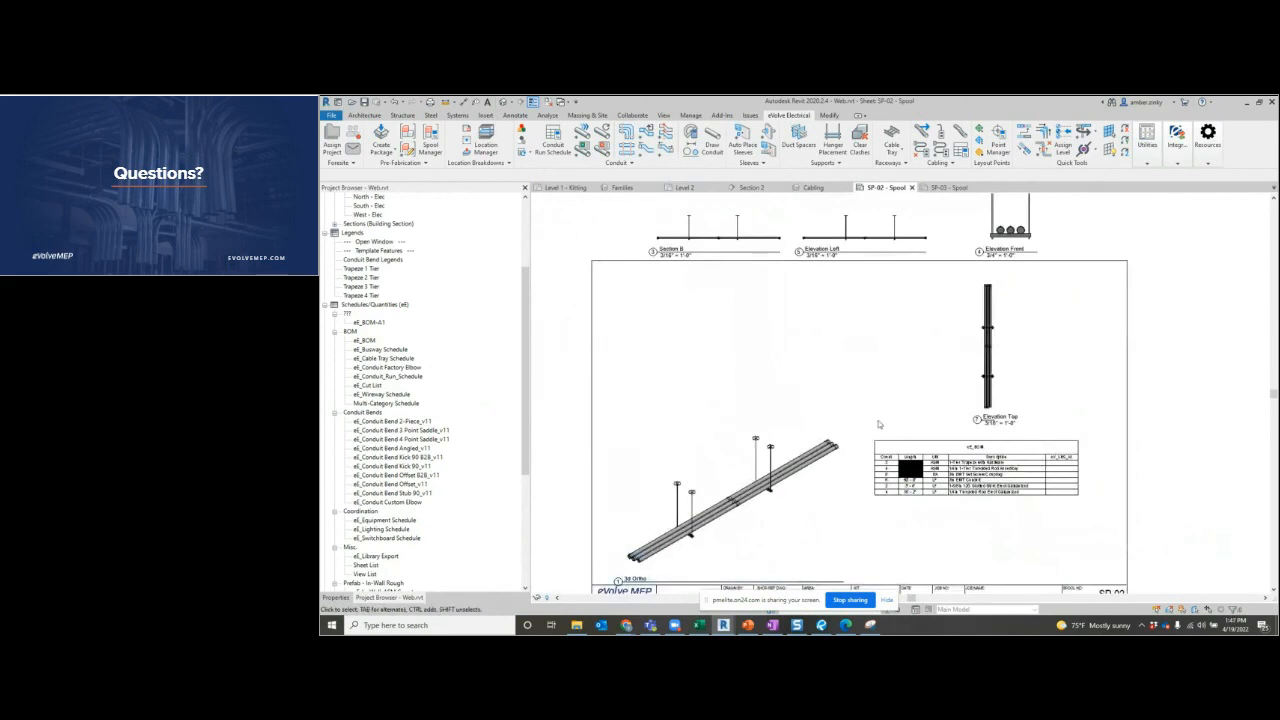